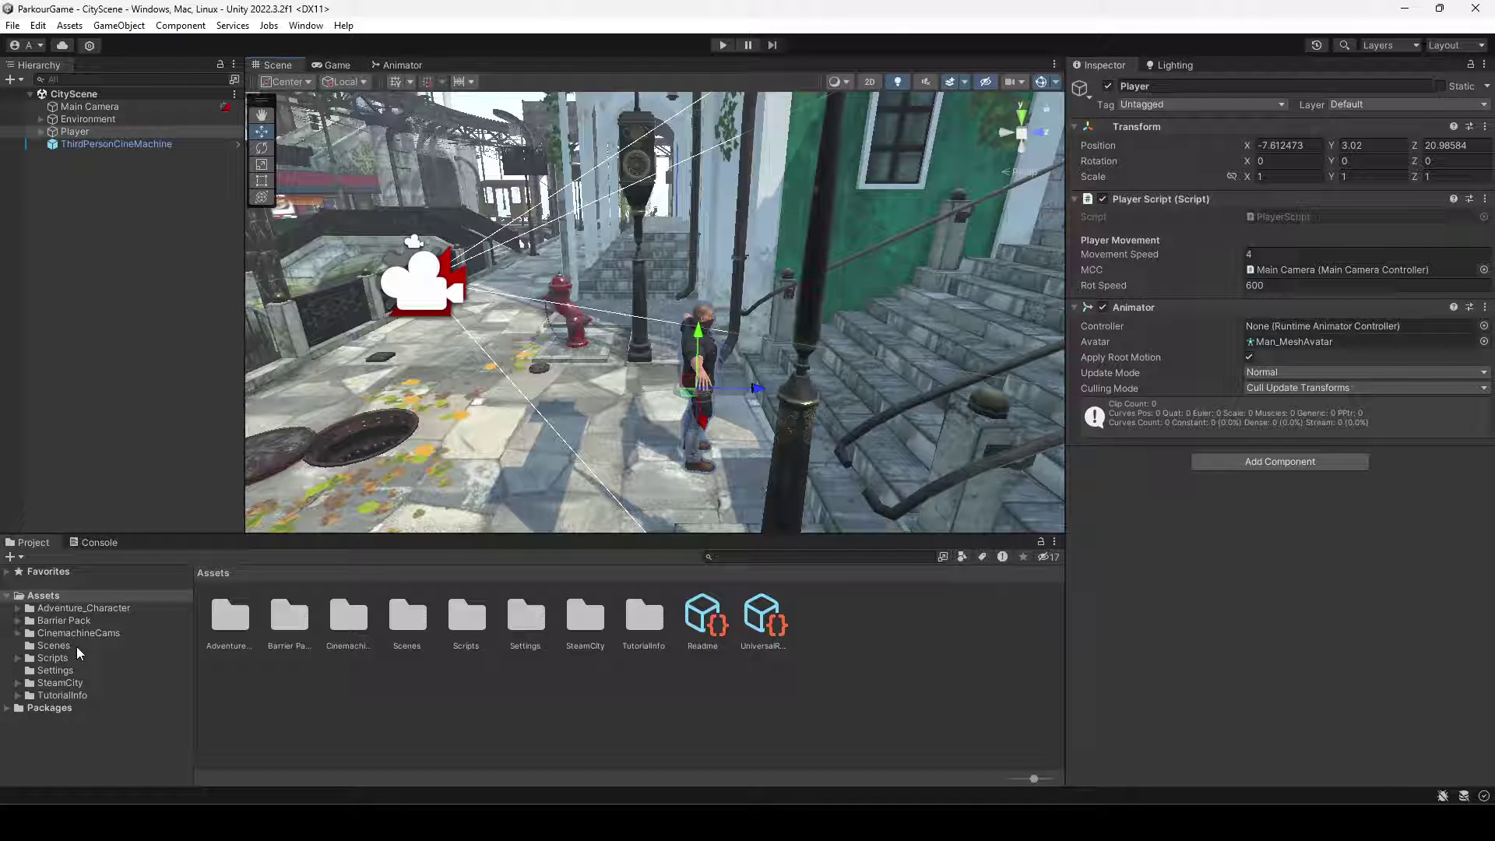
- Locate Man_Mesh in the Mesh folder of Adventure_Character and inspect its model preview
click(72, 609)
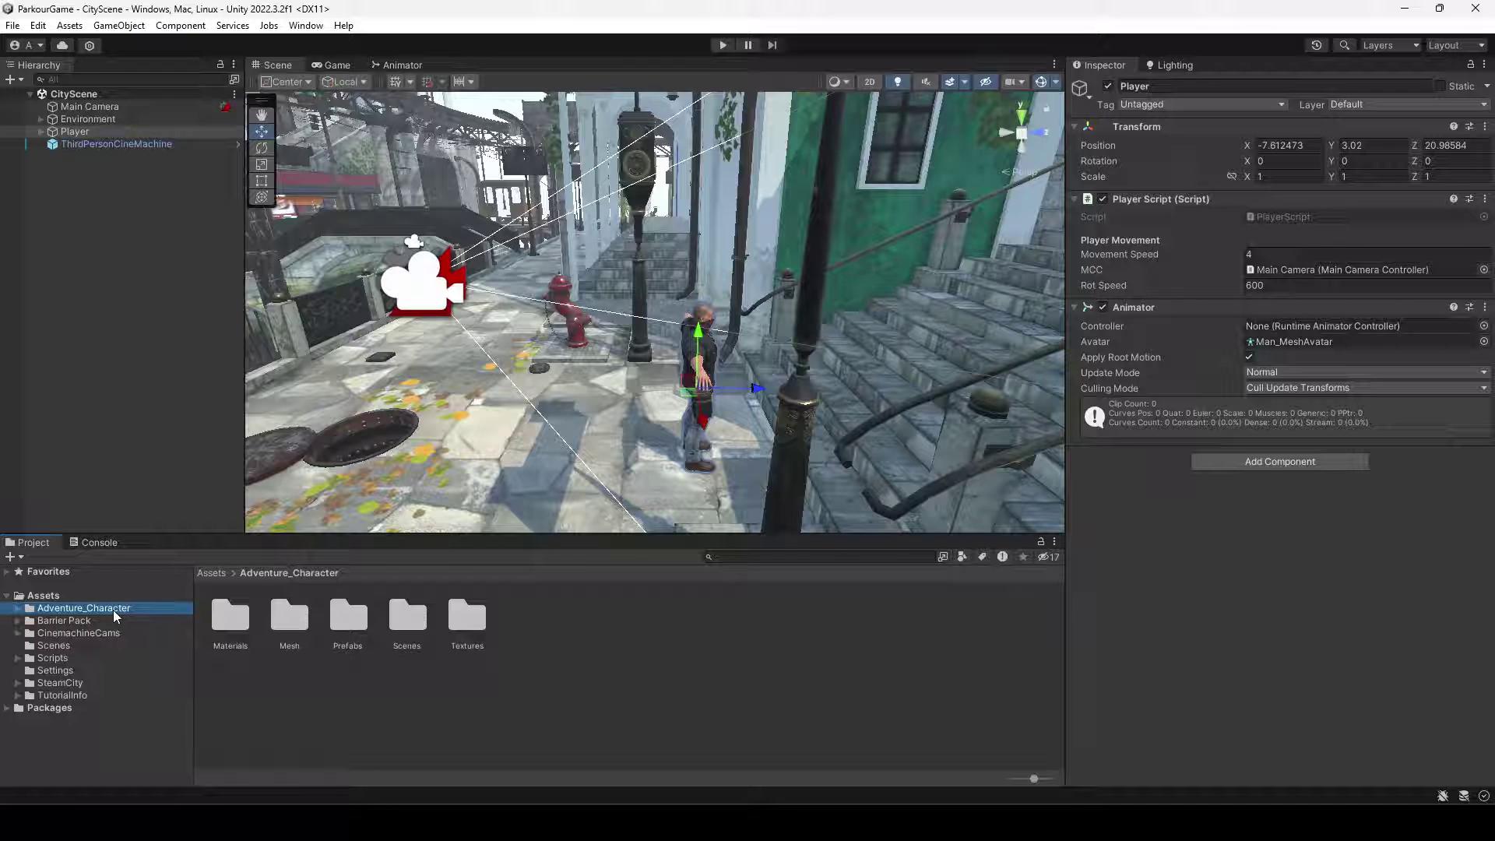
double_click(287, 620)
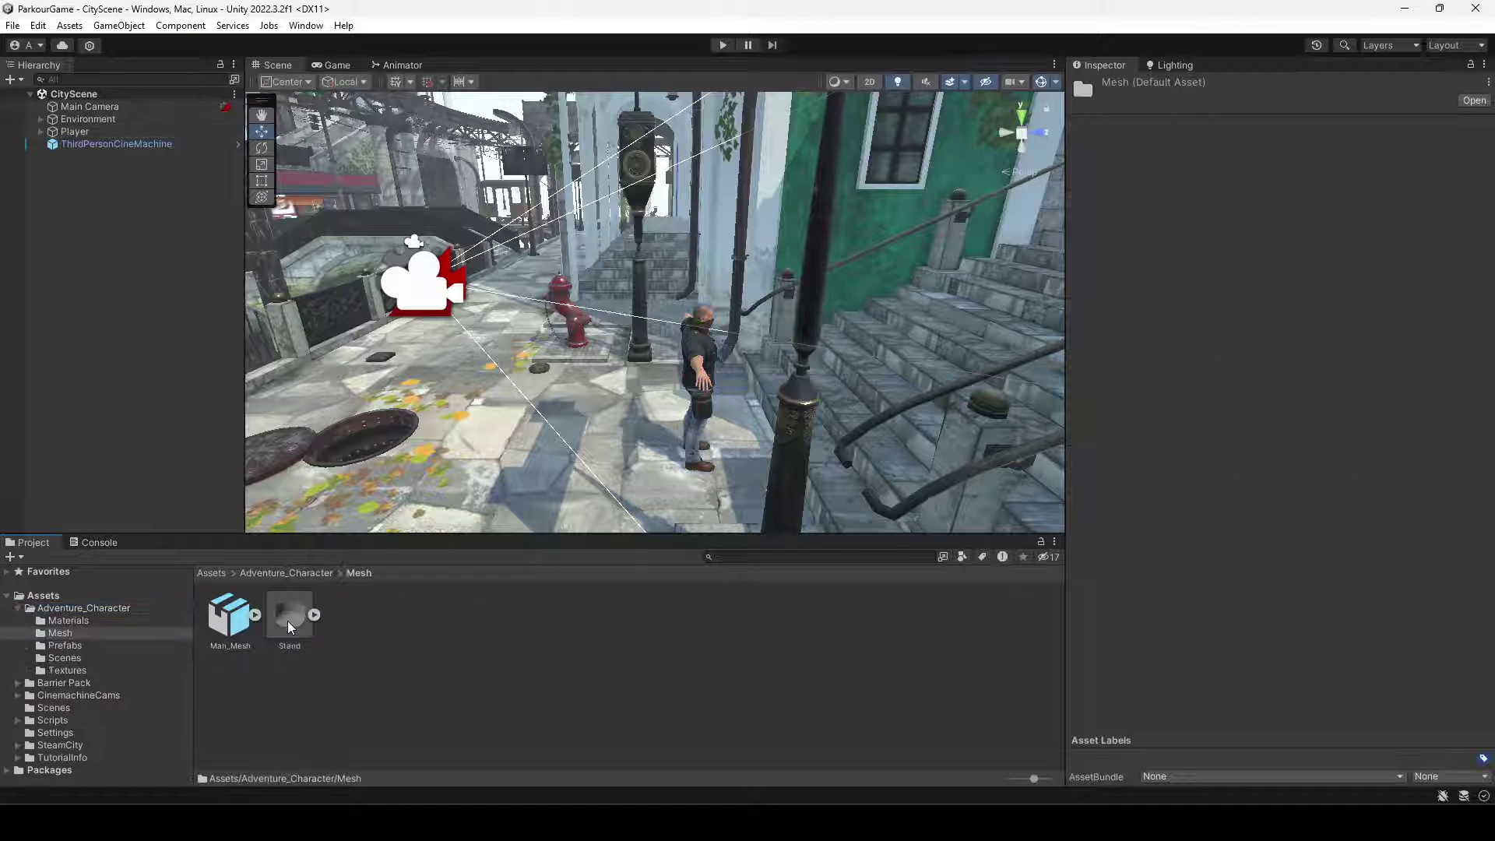
click(223, 620)
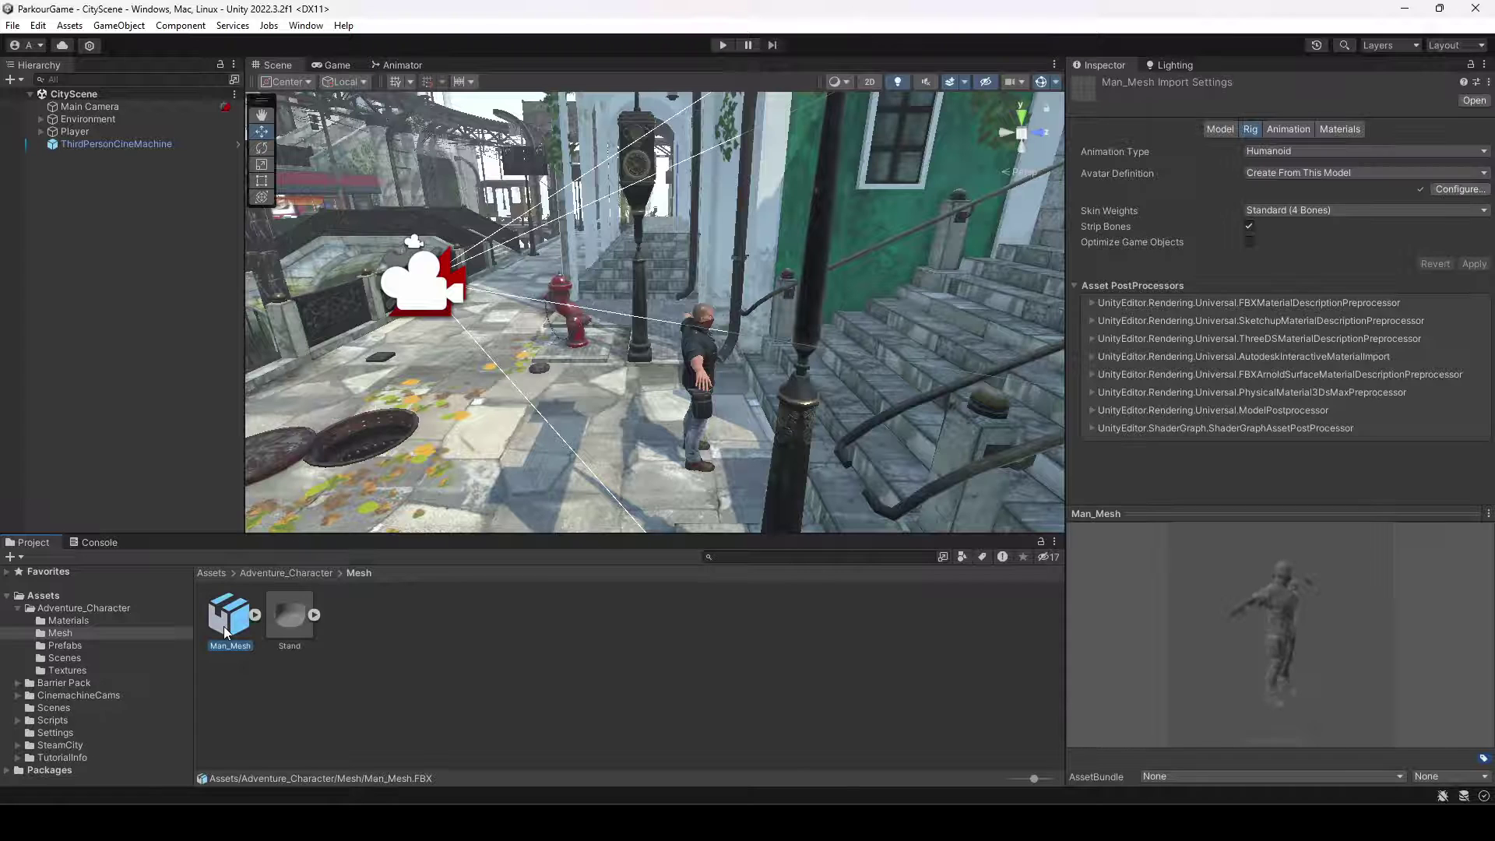
drag(1344, 615, 1297, 647)
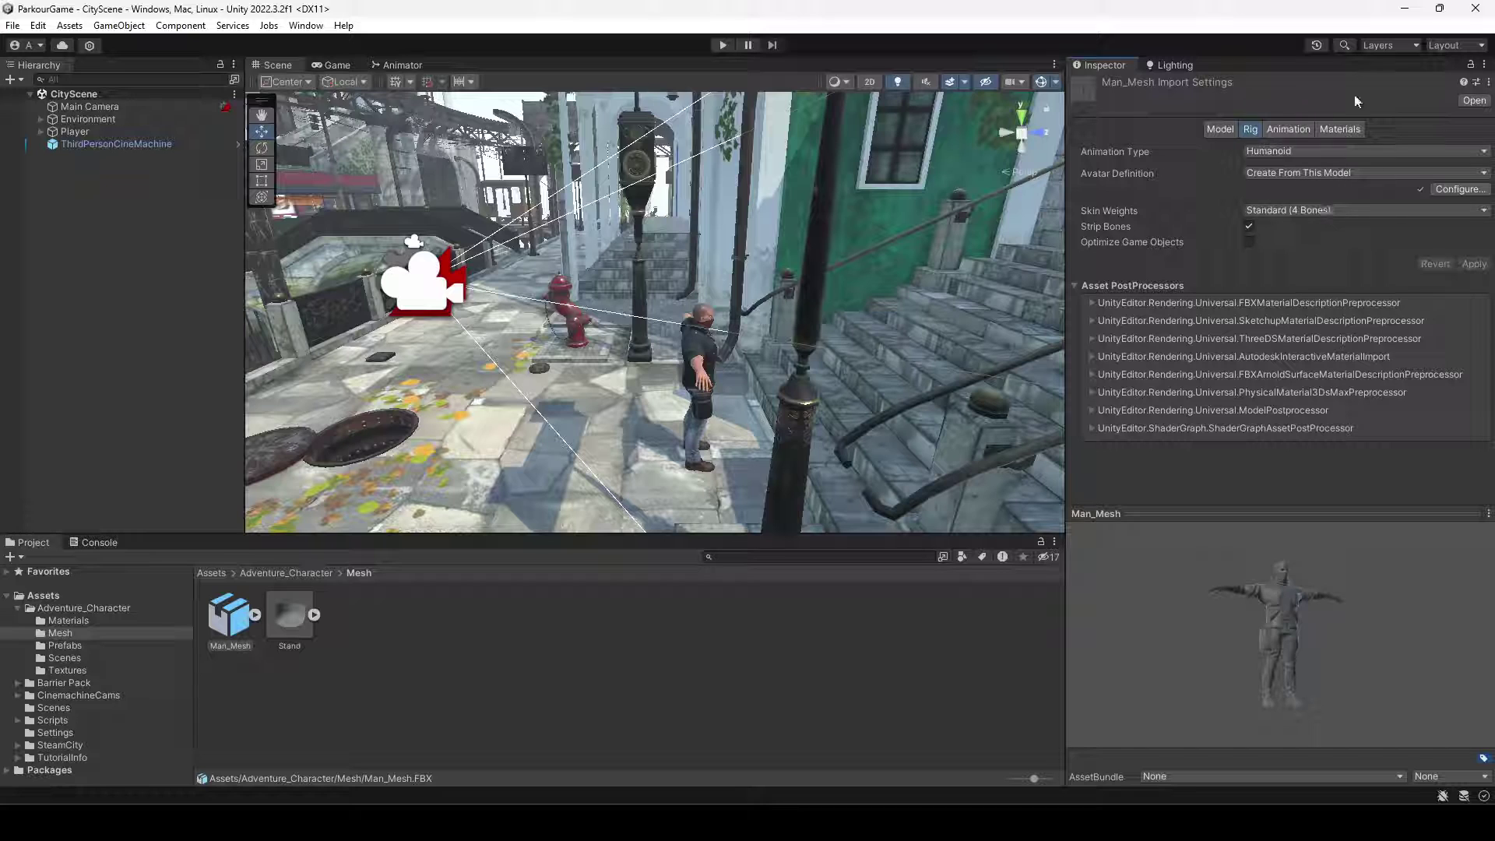
click(392, 701)
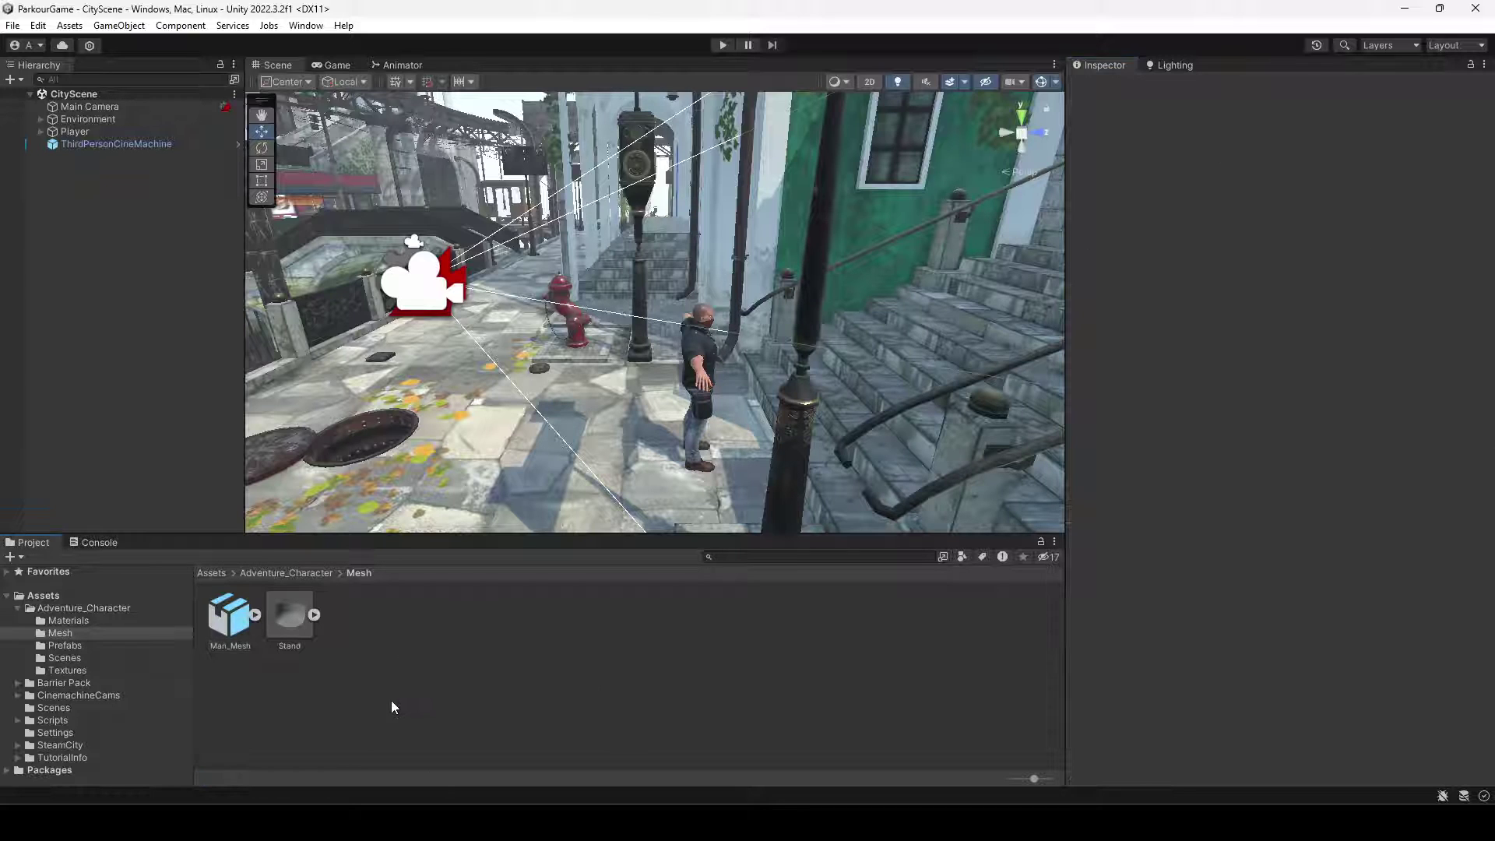
click(91, 608)
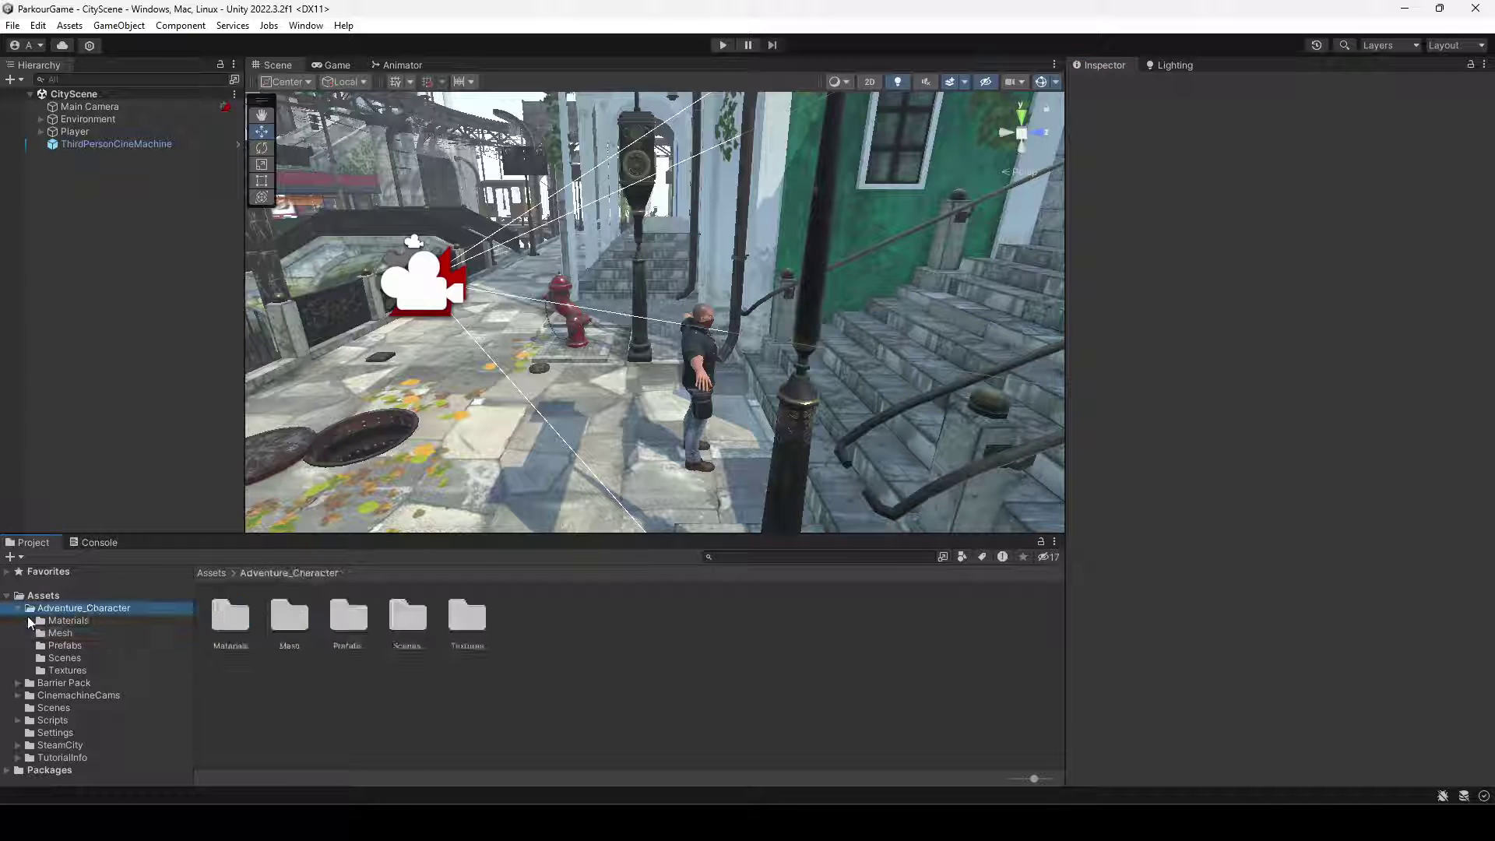
click(99, 632)
click(229, 615)
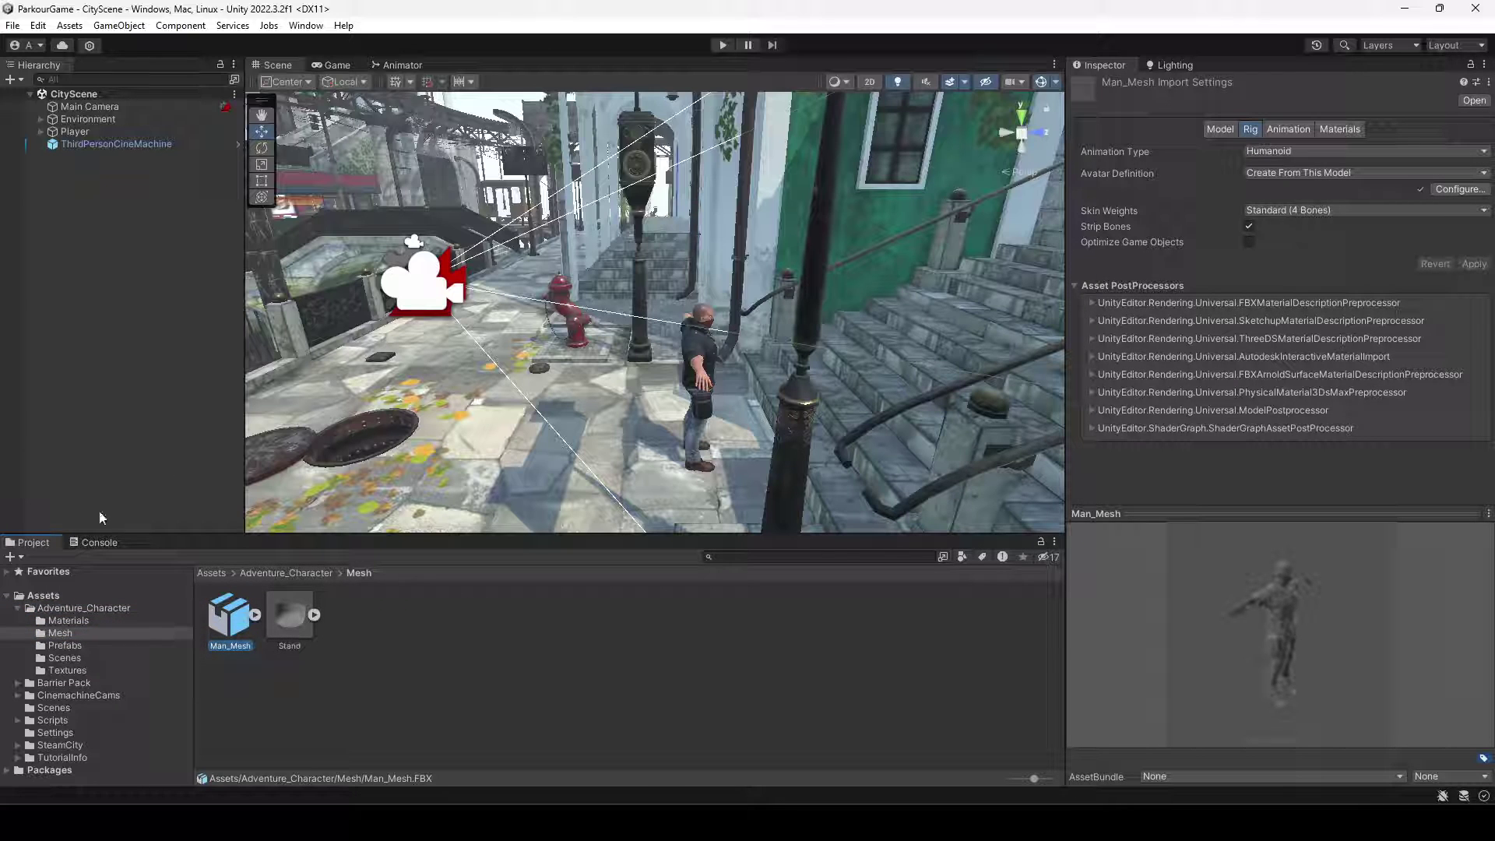
click(17, 608)
click(418, 634)
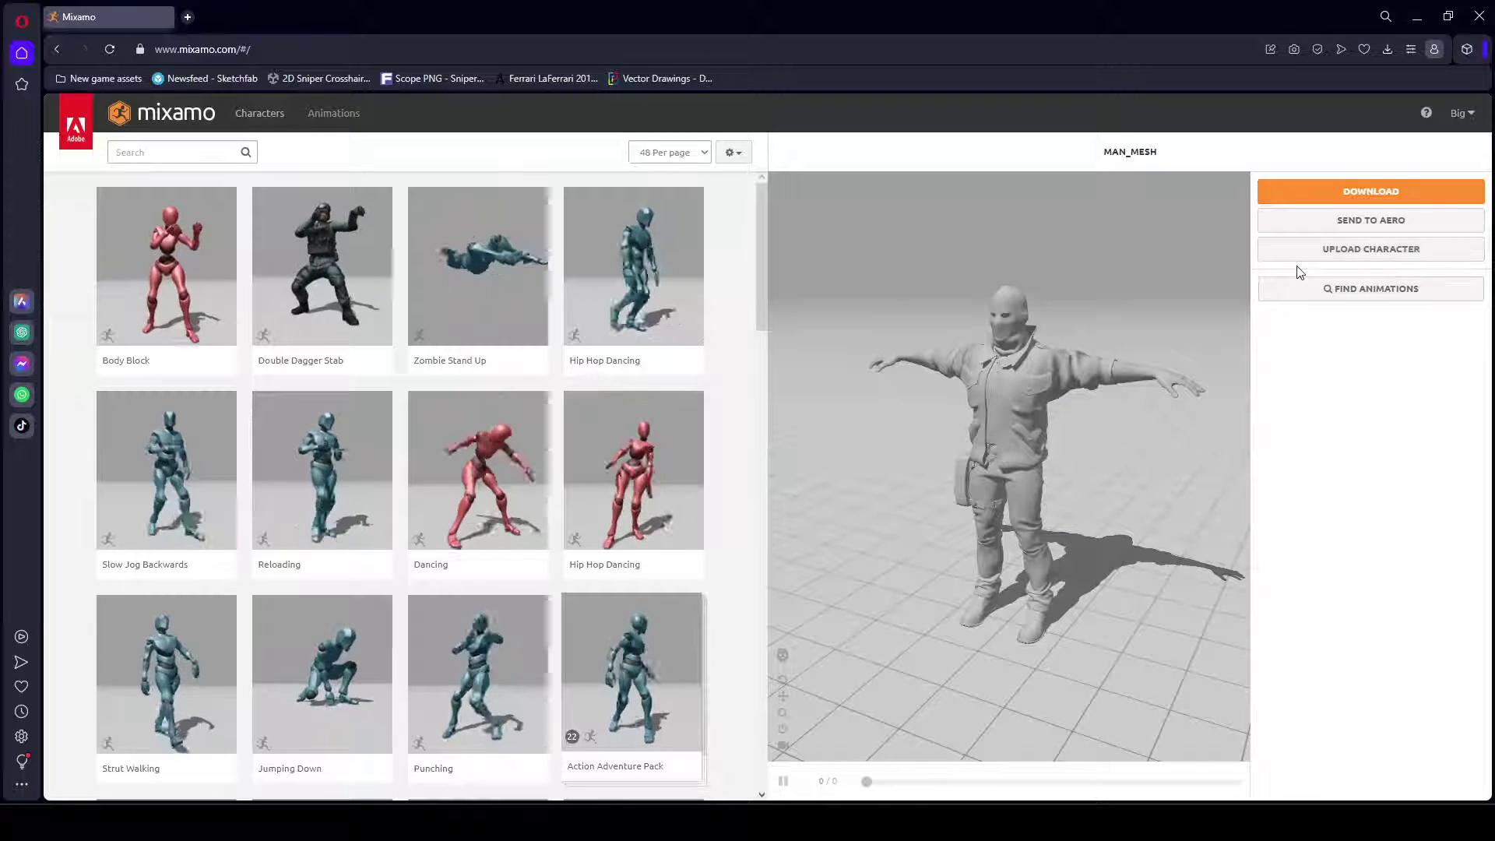
- Open the character upload in Mixamo and reveal Unity's Adventure_Character Man_Mesh asset in the file explorer
click(1407, 254)
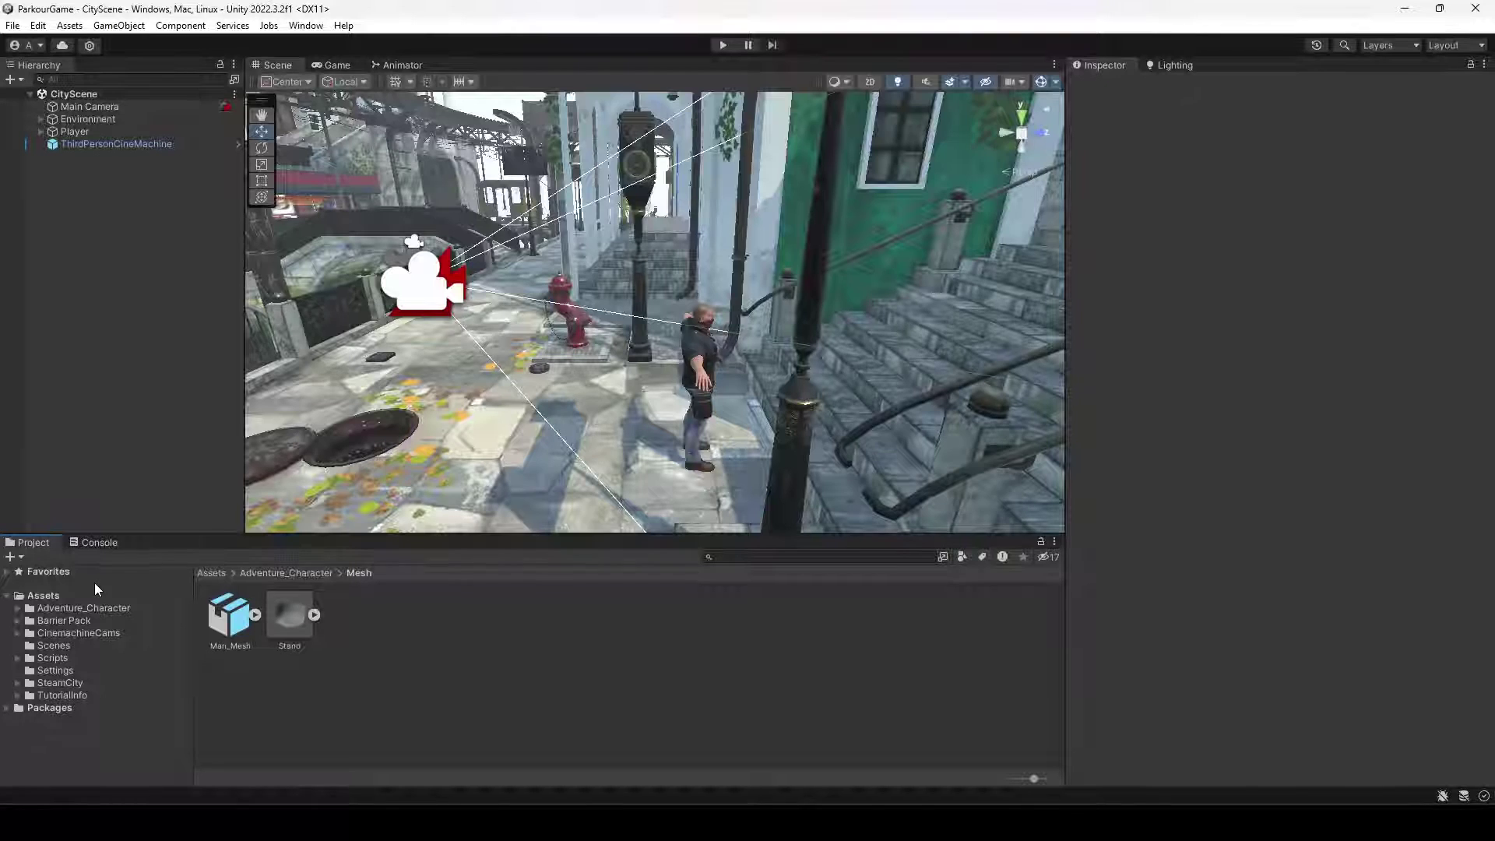
click(73, 612)
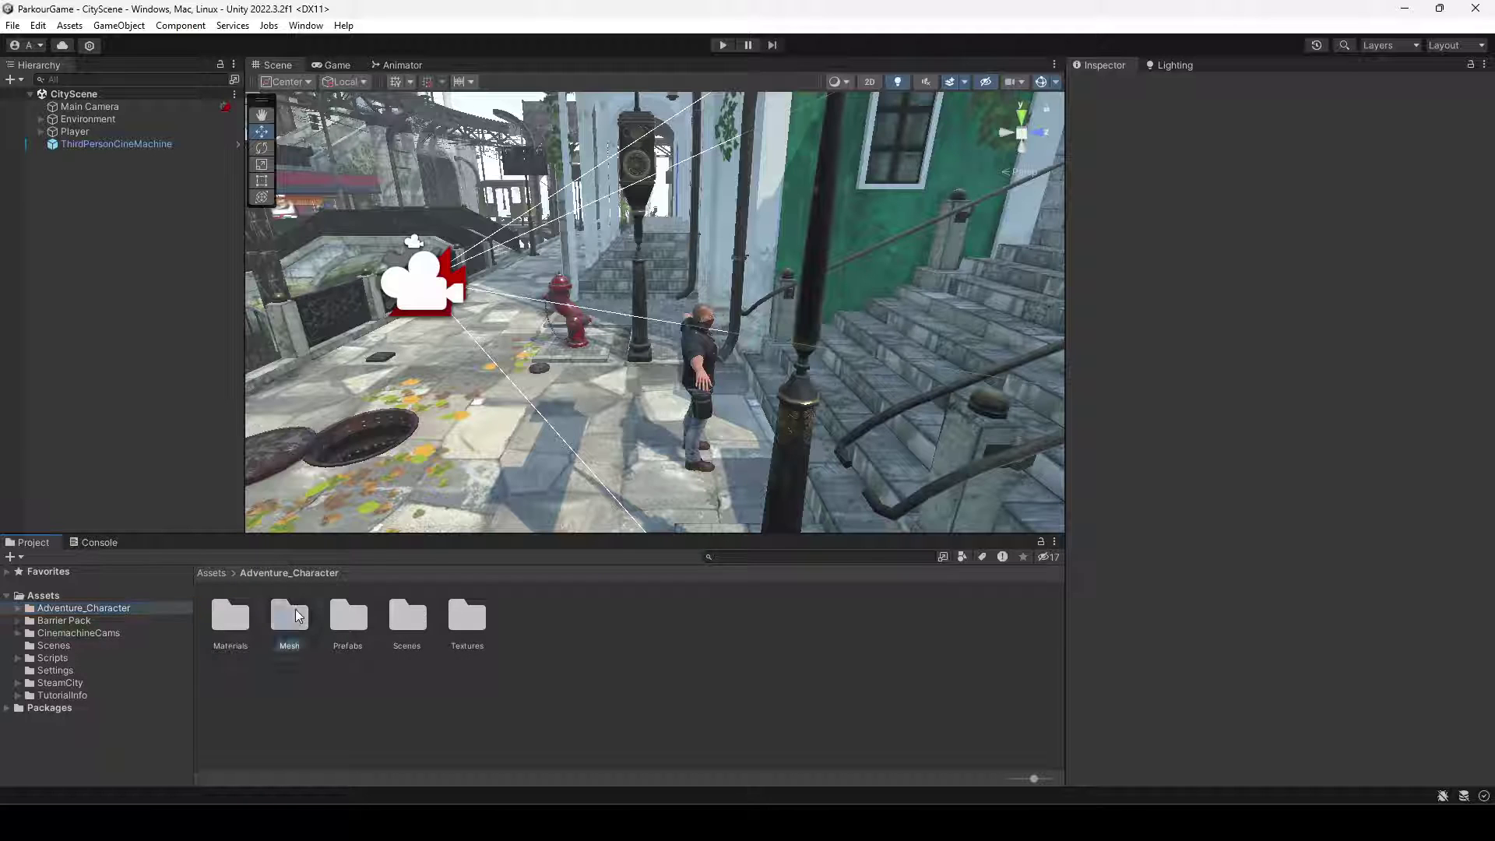
double_click(297, 616)
click(227, 628)
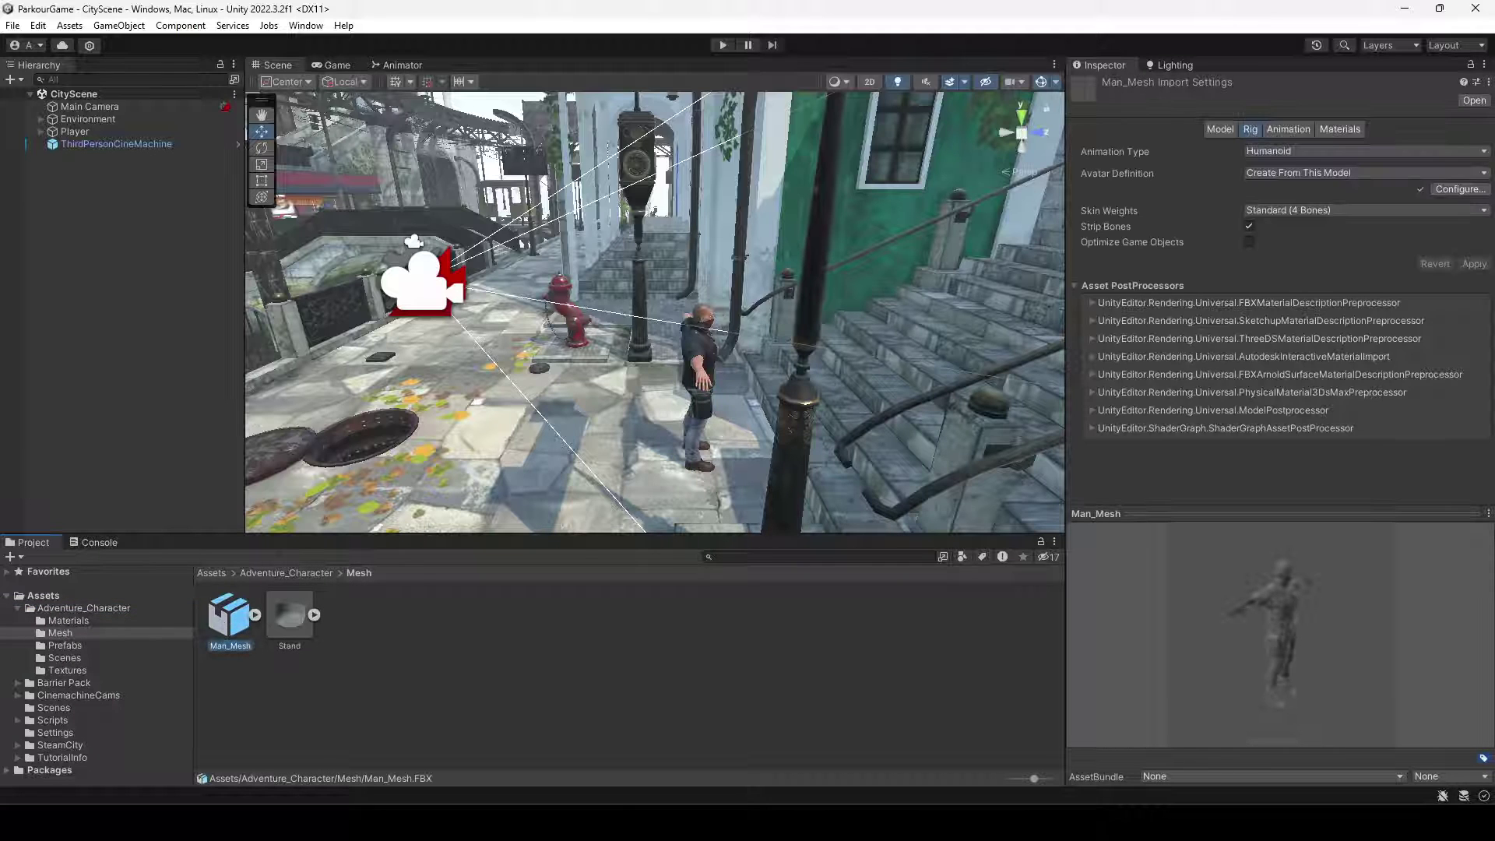
drag(1325, 645, 1217, 643)
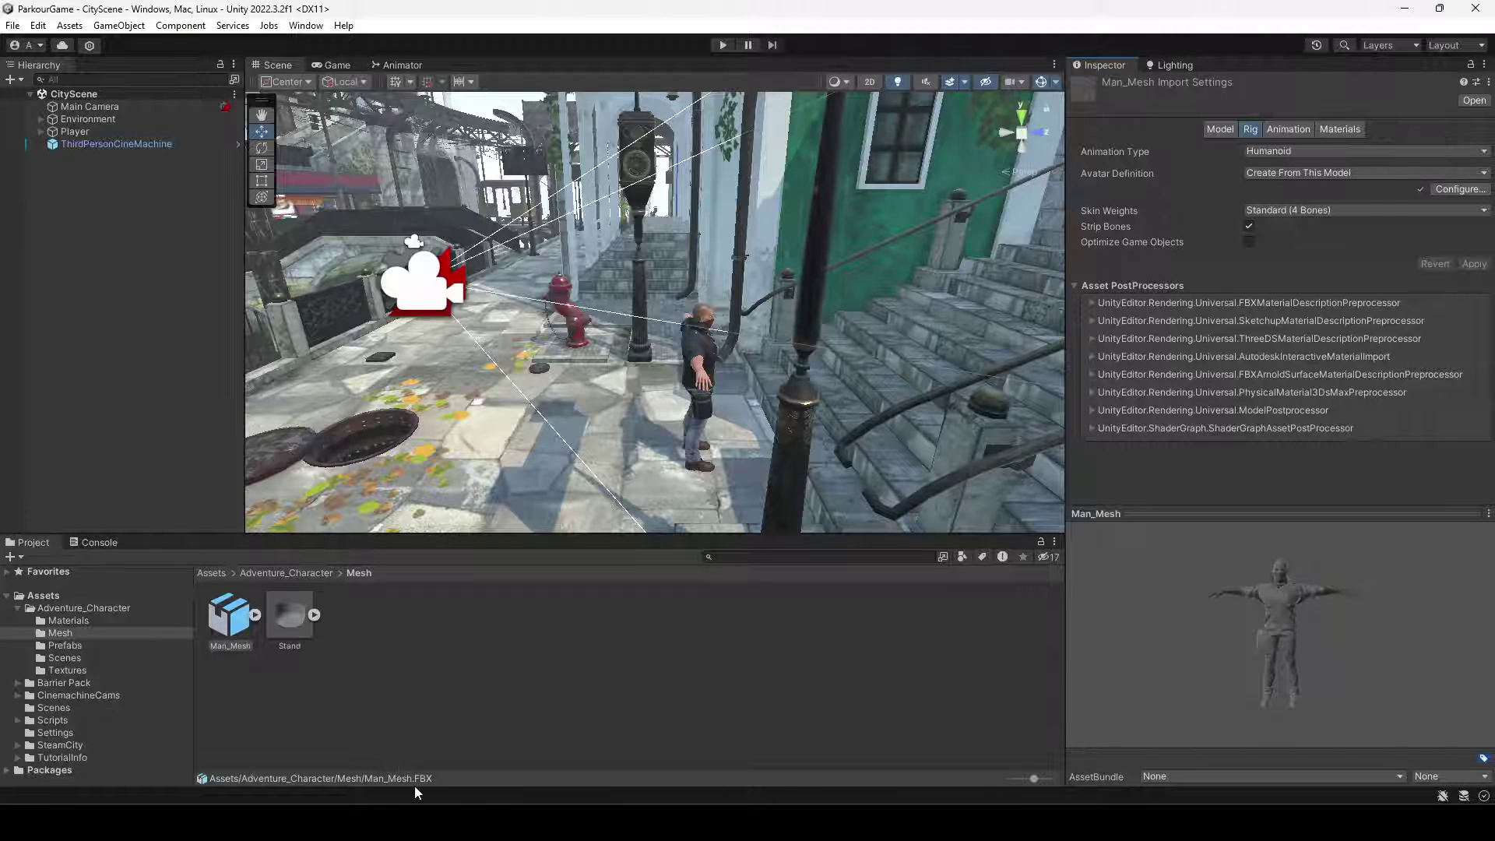
right_click(233, 622)
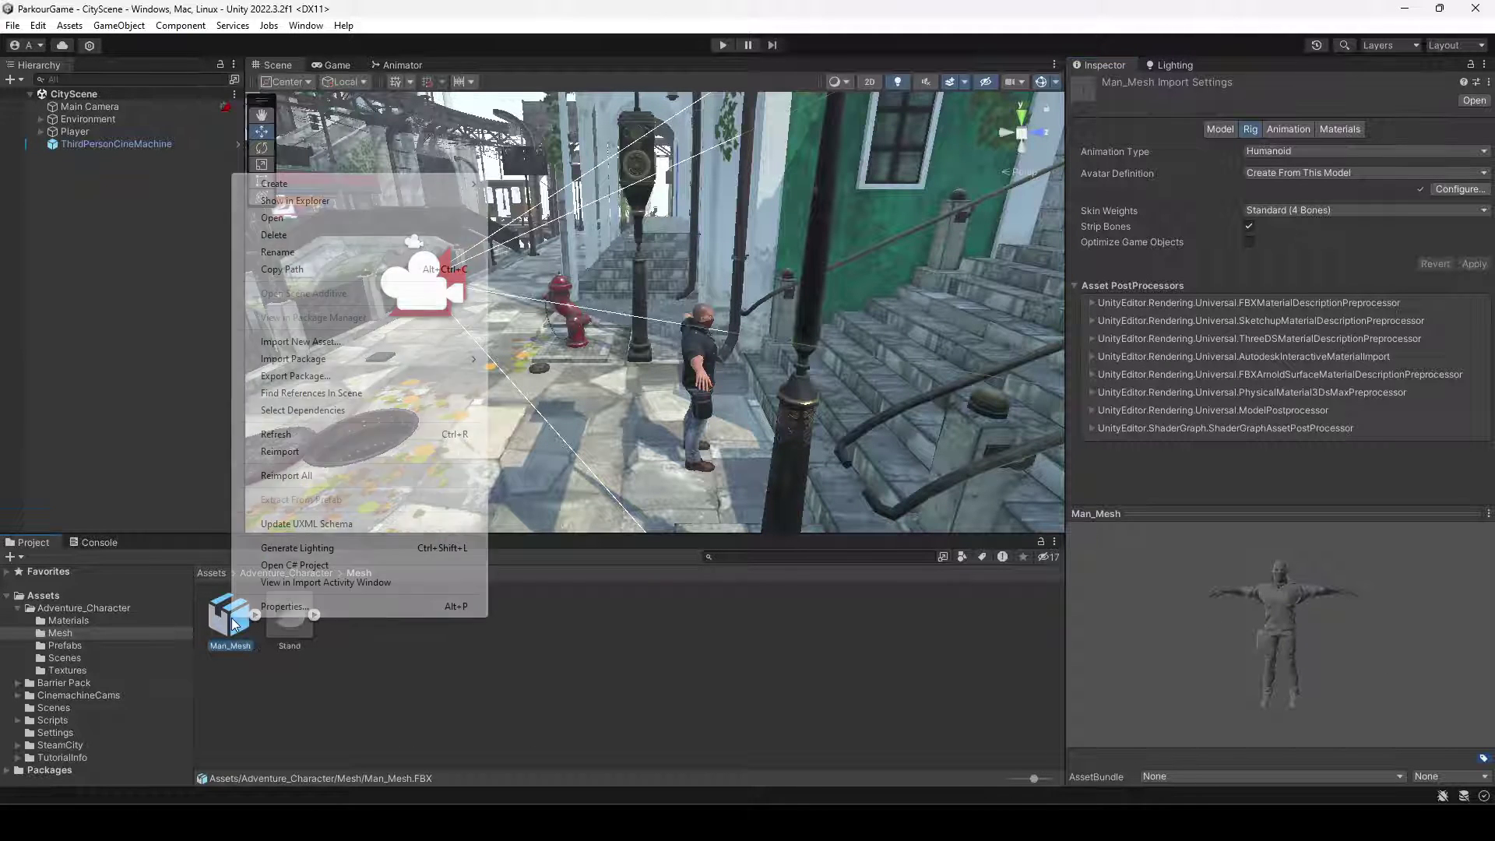
click(302, 204)
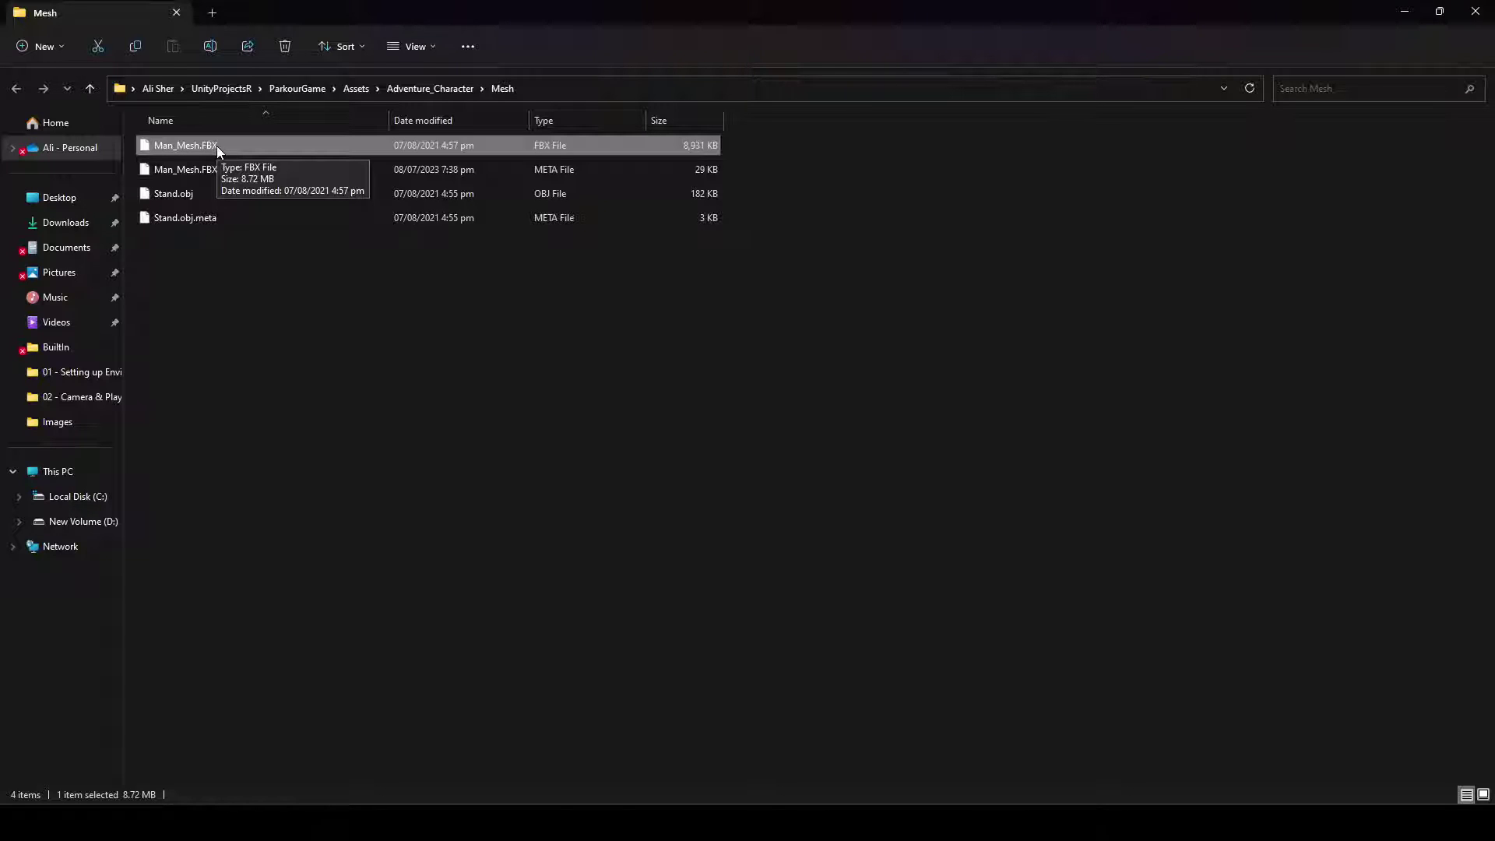
- Upload Man_Mesh.FBX to Mixamo, accept the auto-rigged result as the new character, and view it from the front
drag(218, 147, 817, 766)
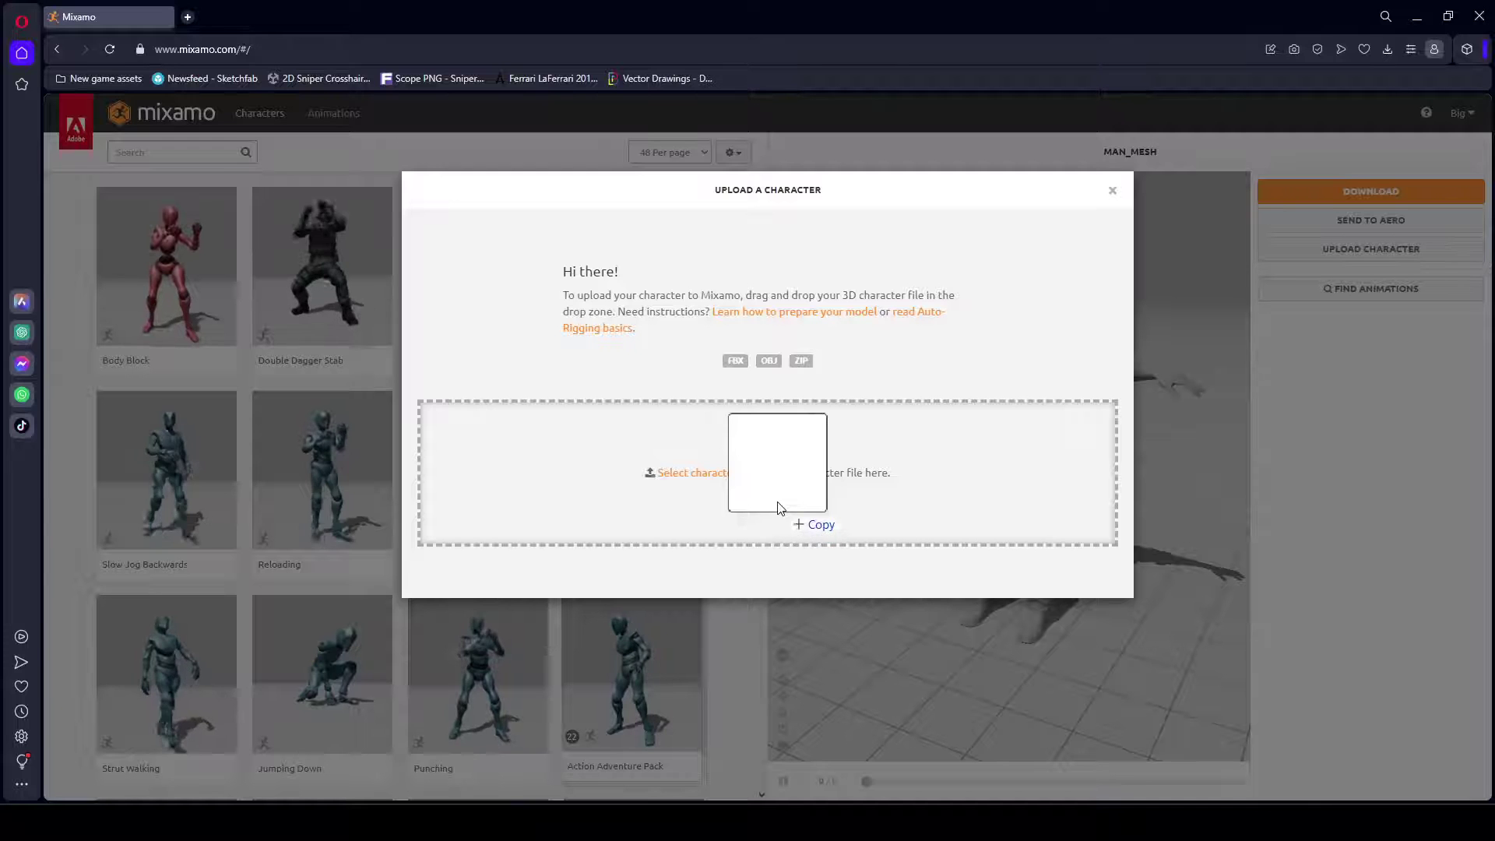
drag(779, 507, 714, 511)
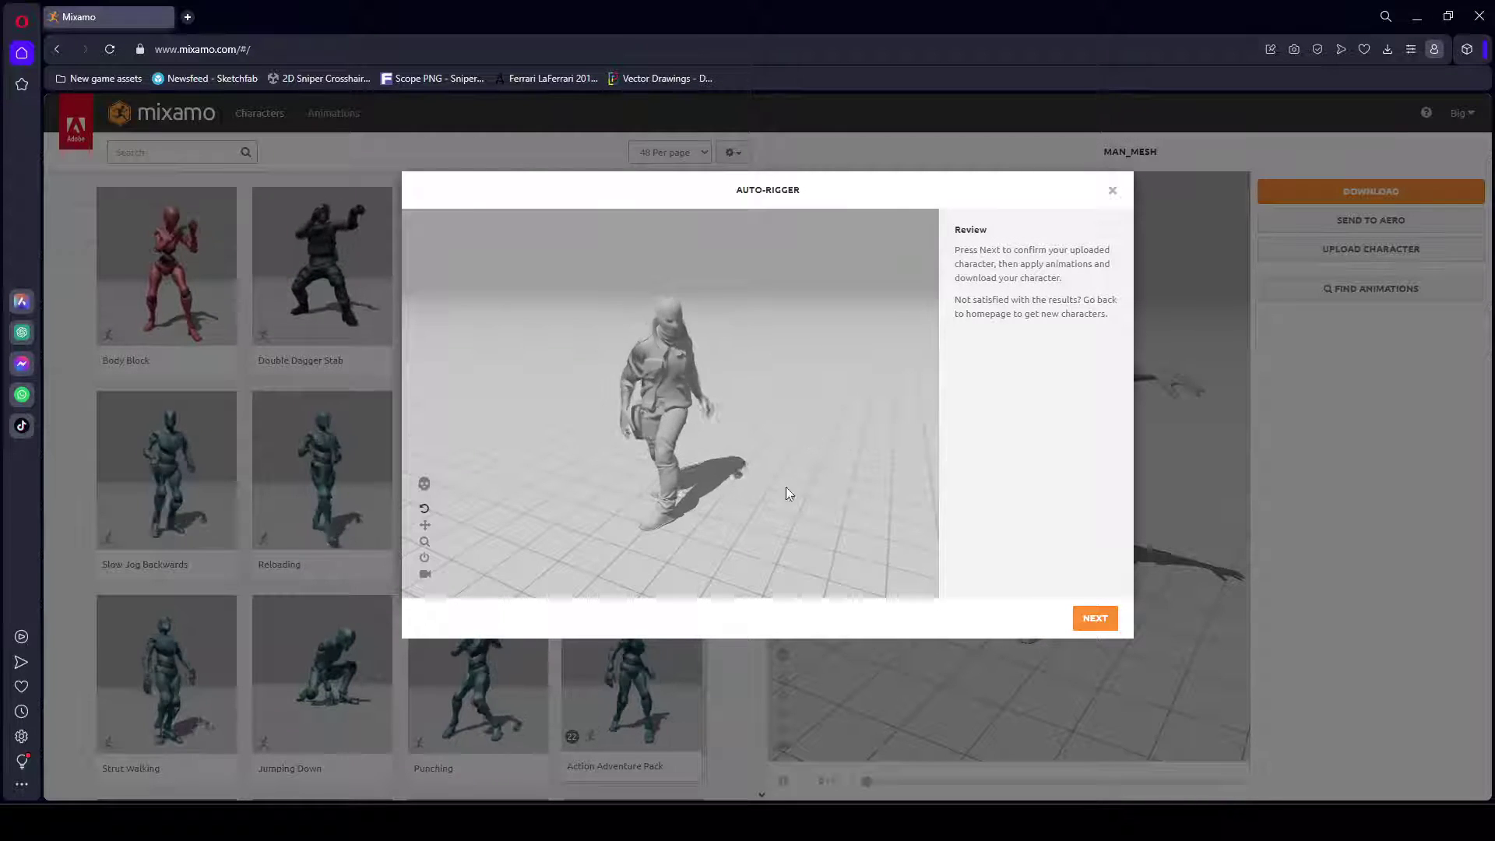
click(1095, 619)
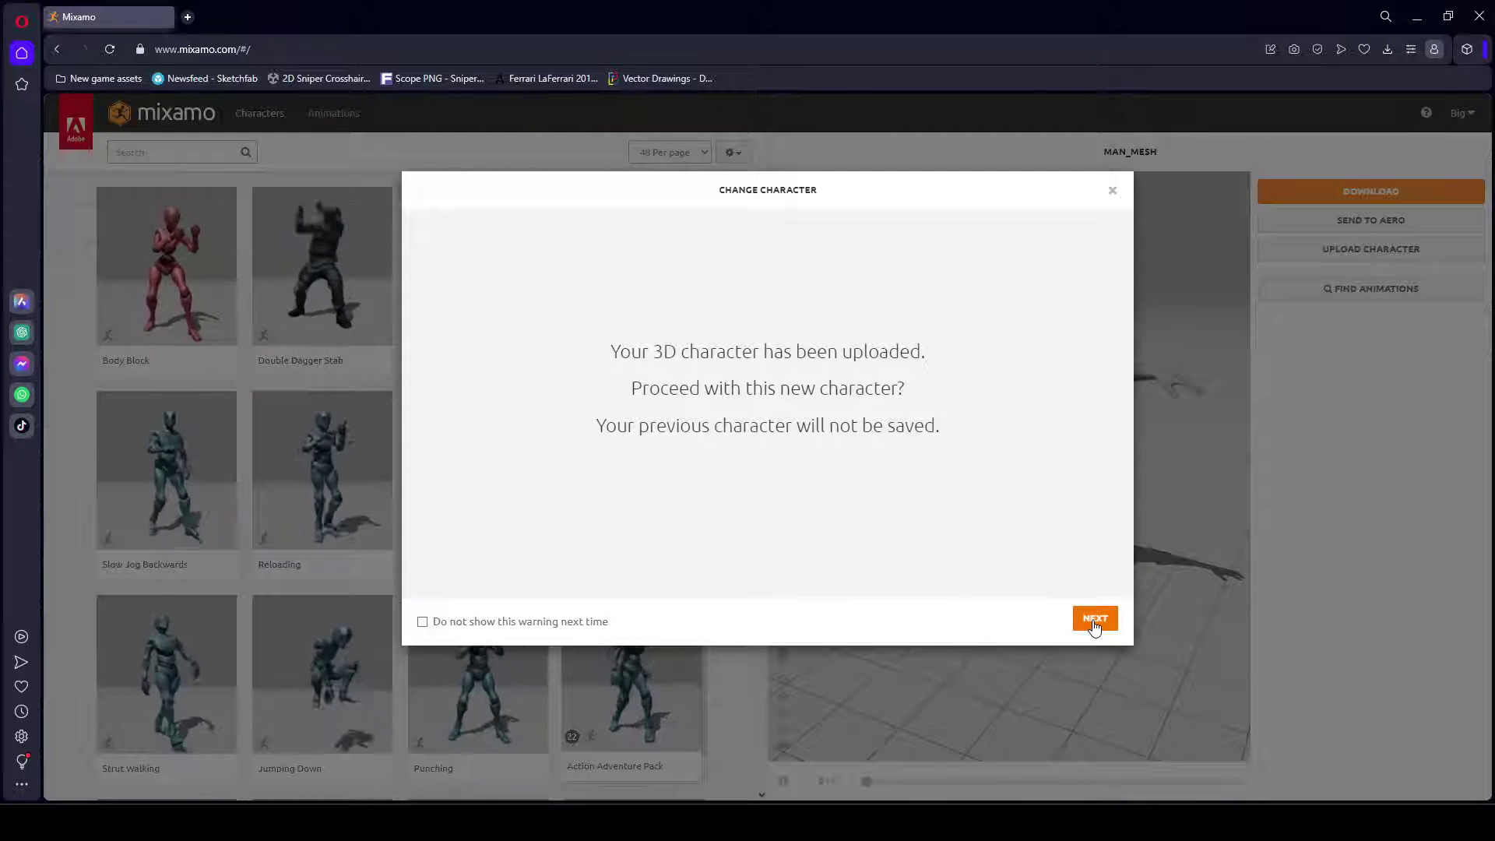
click(1095, 619)
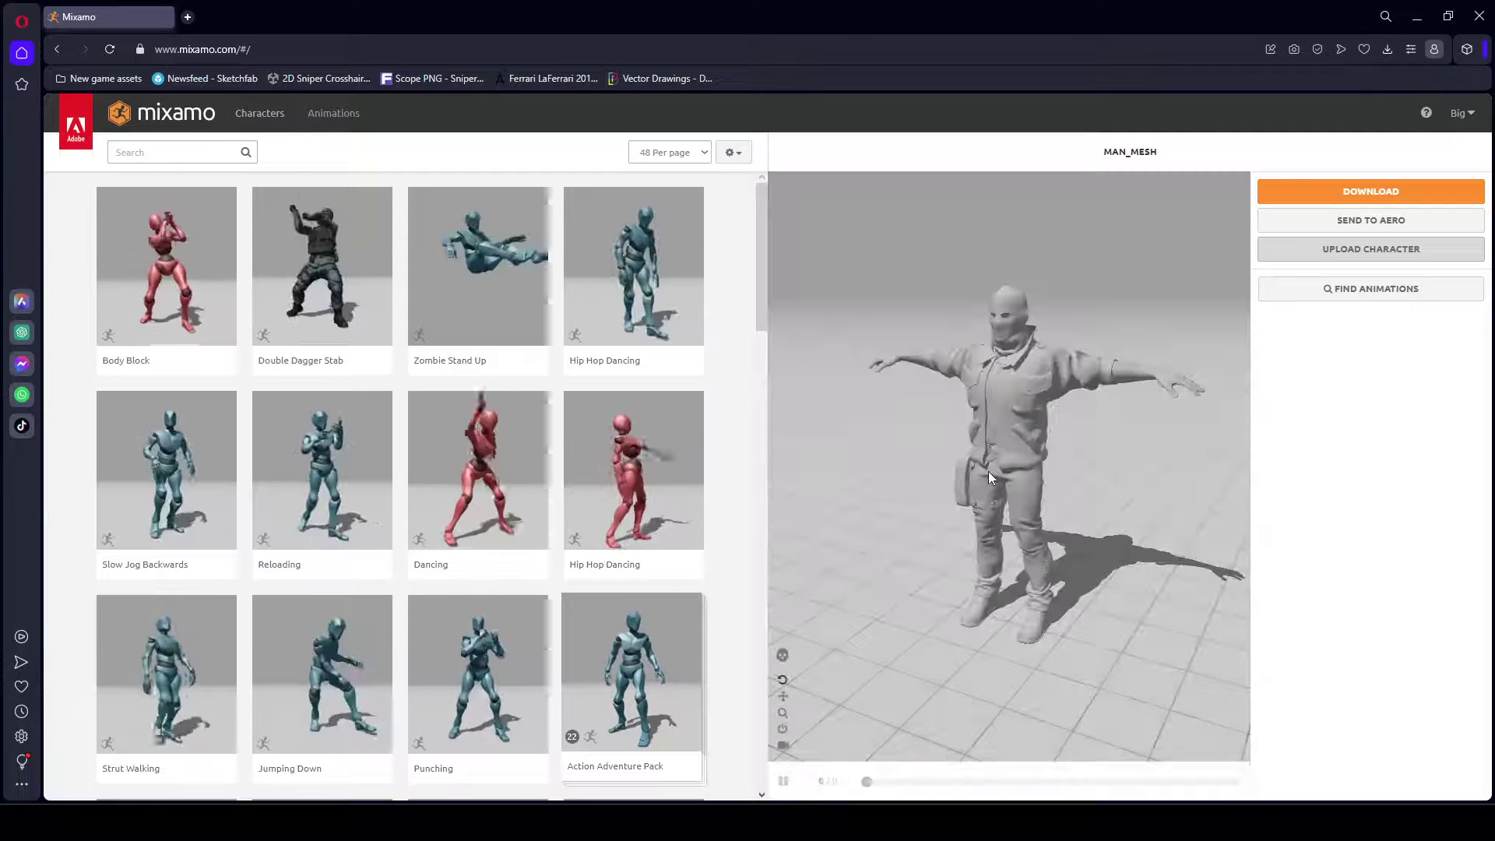
drag(988, 471, 1033, 451)
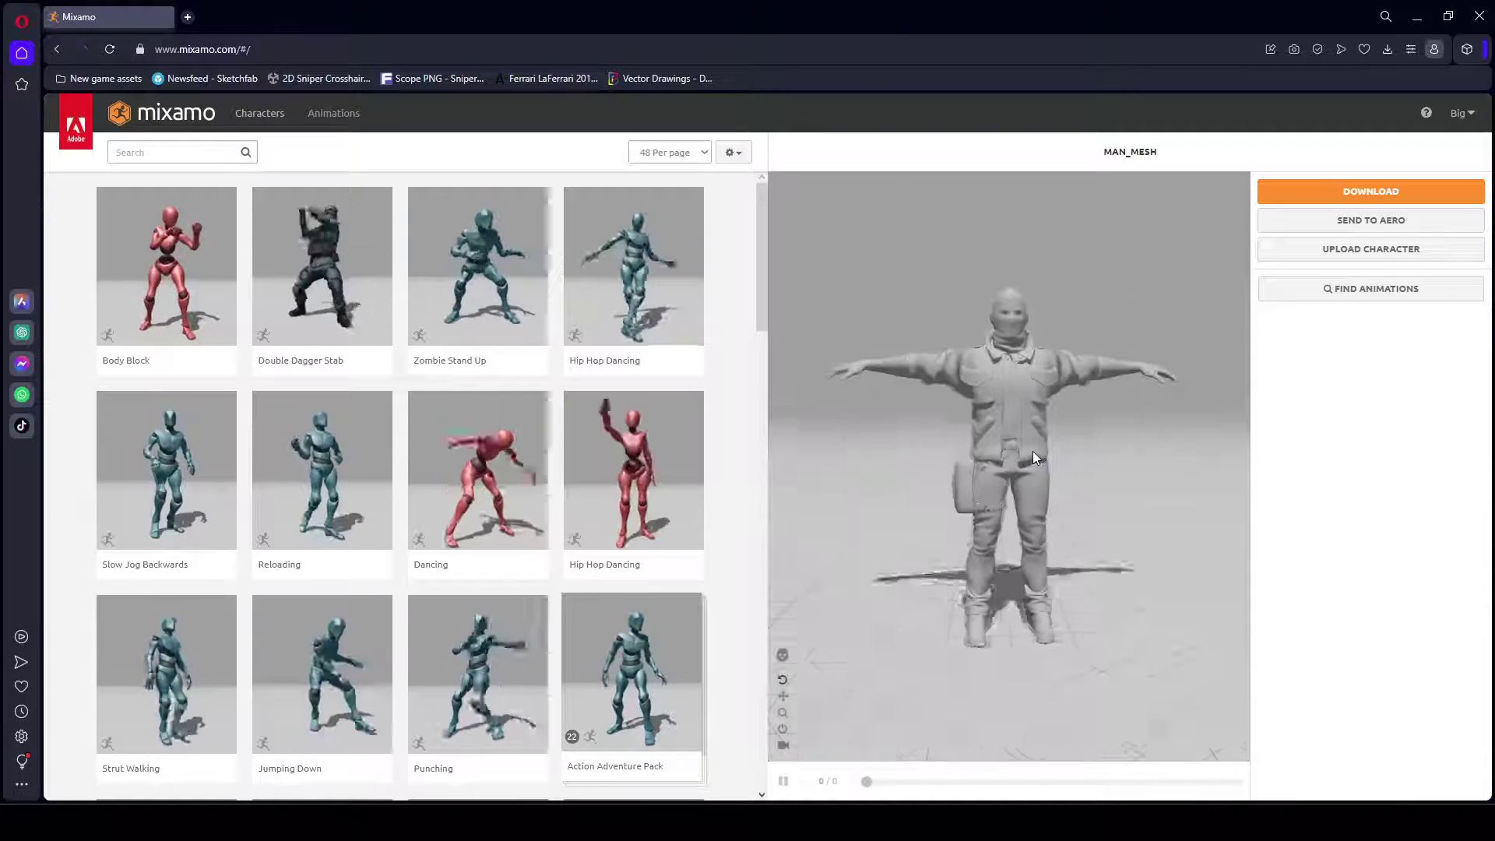
- Search Mixamo's animations for "idle" and browse the results
click(333, 115)
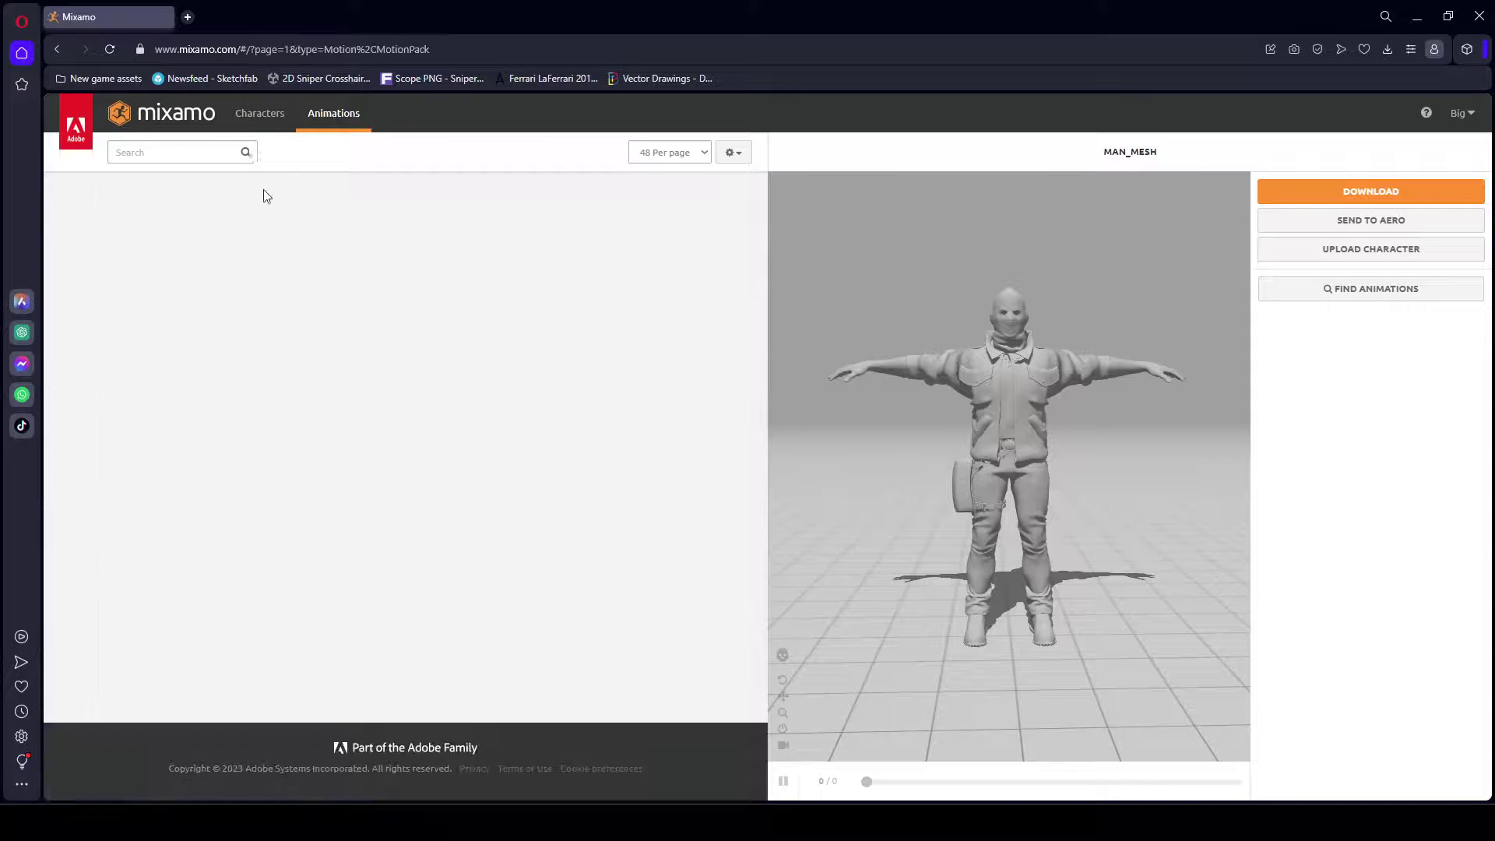
click(172, 153)
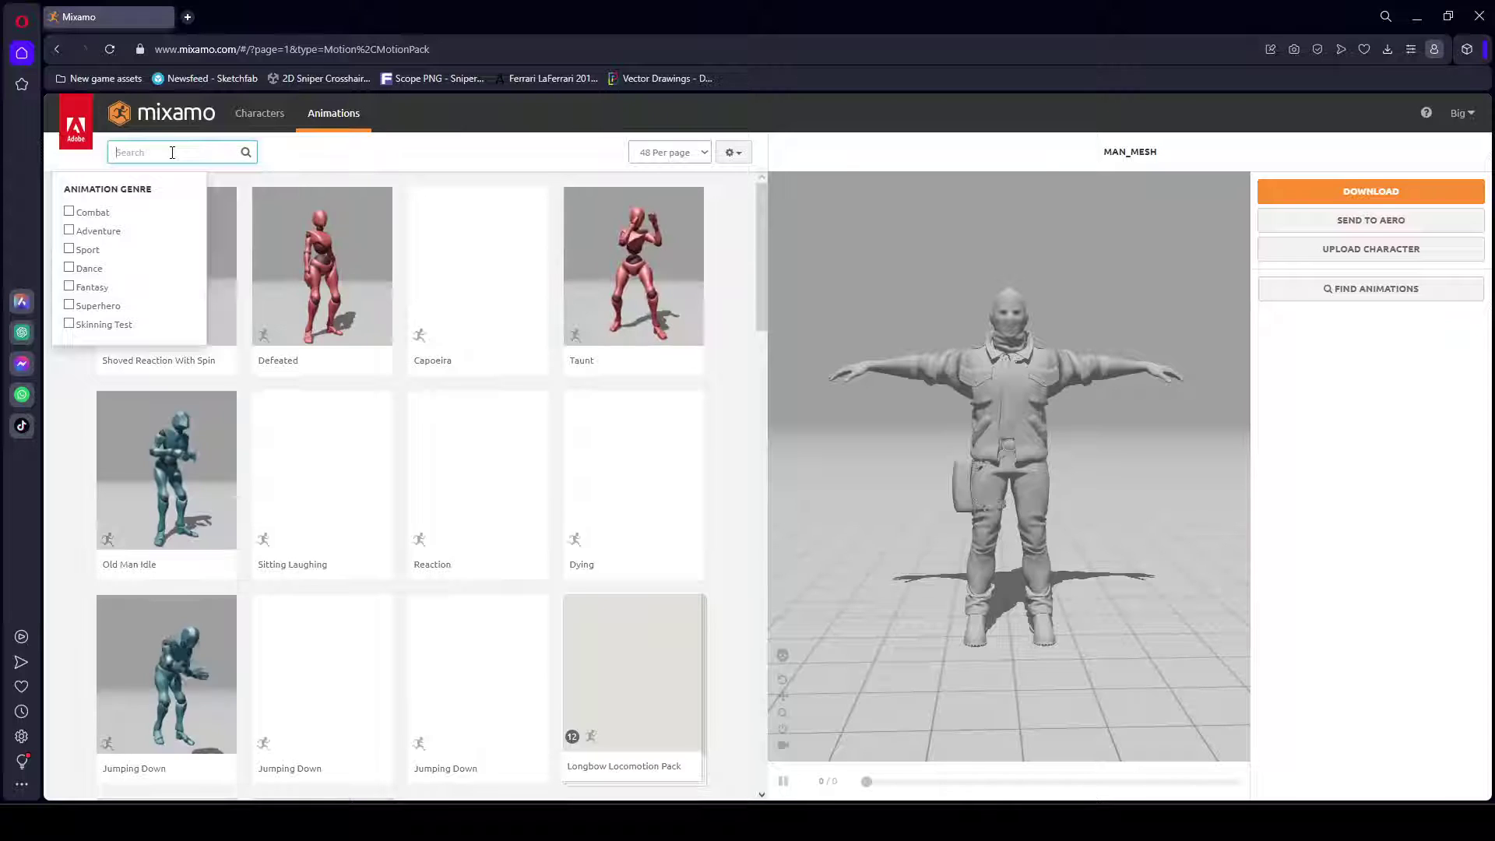
text(idle)
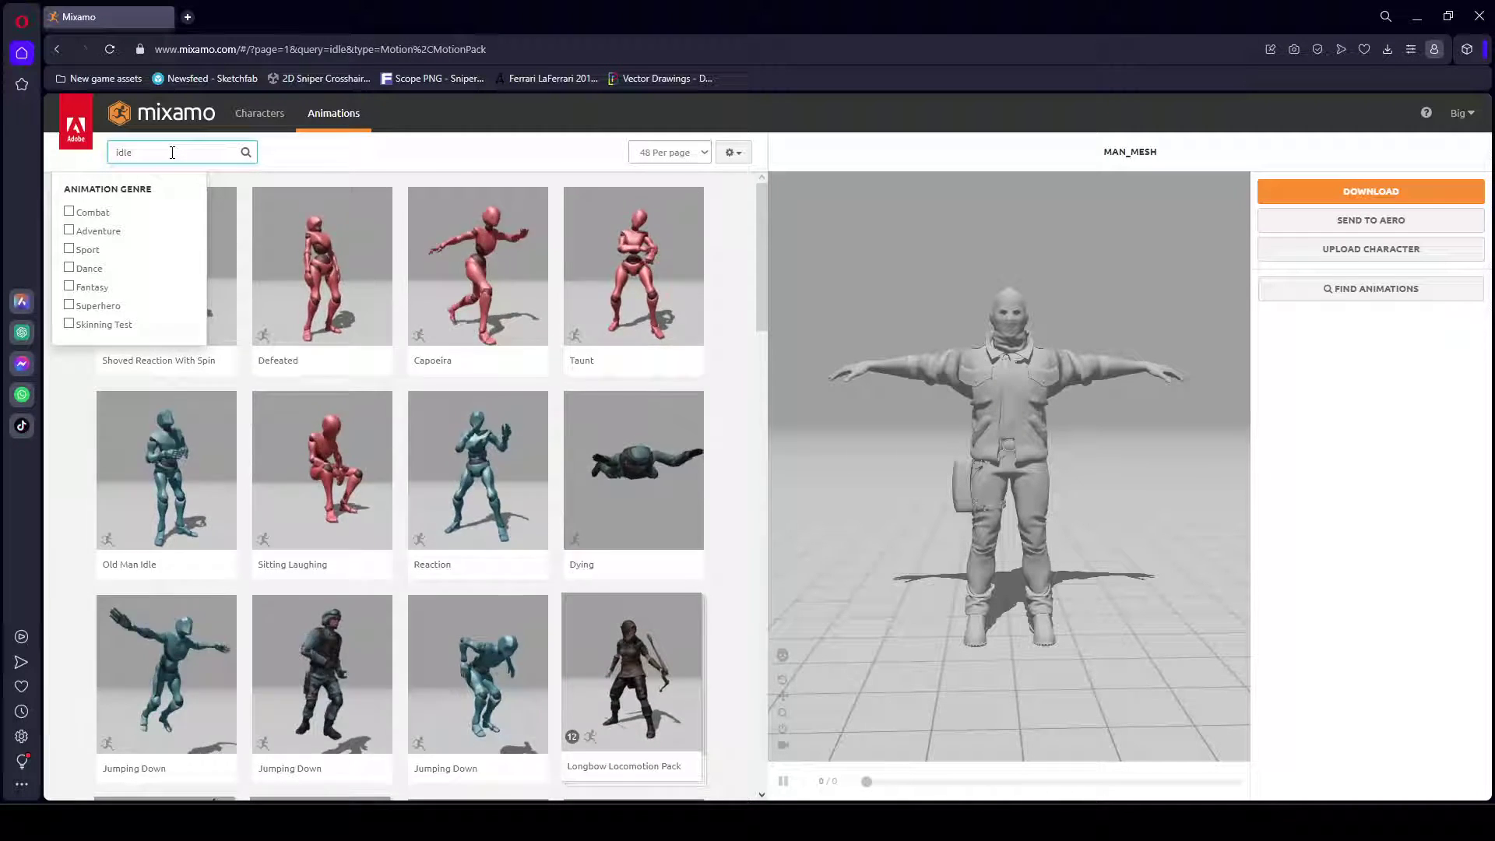
key(Return)
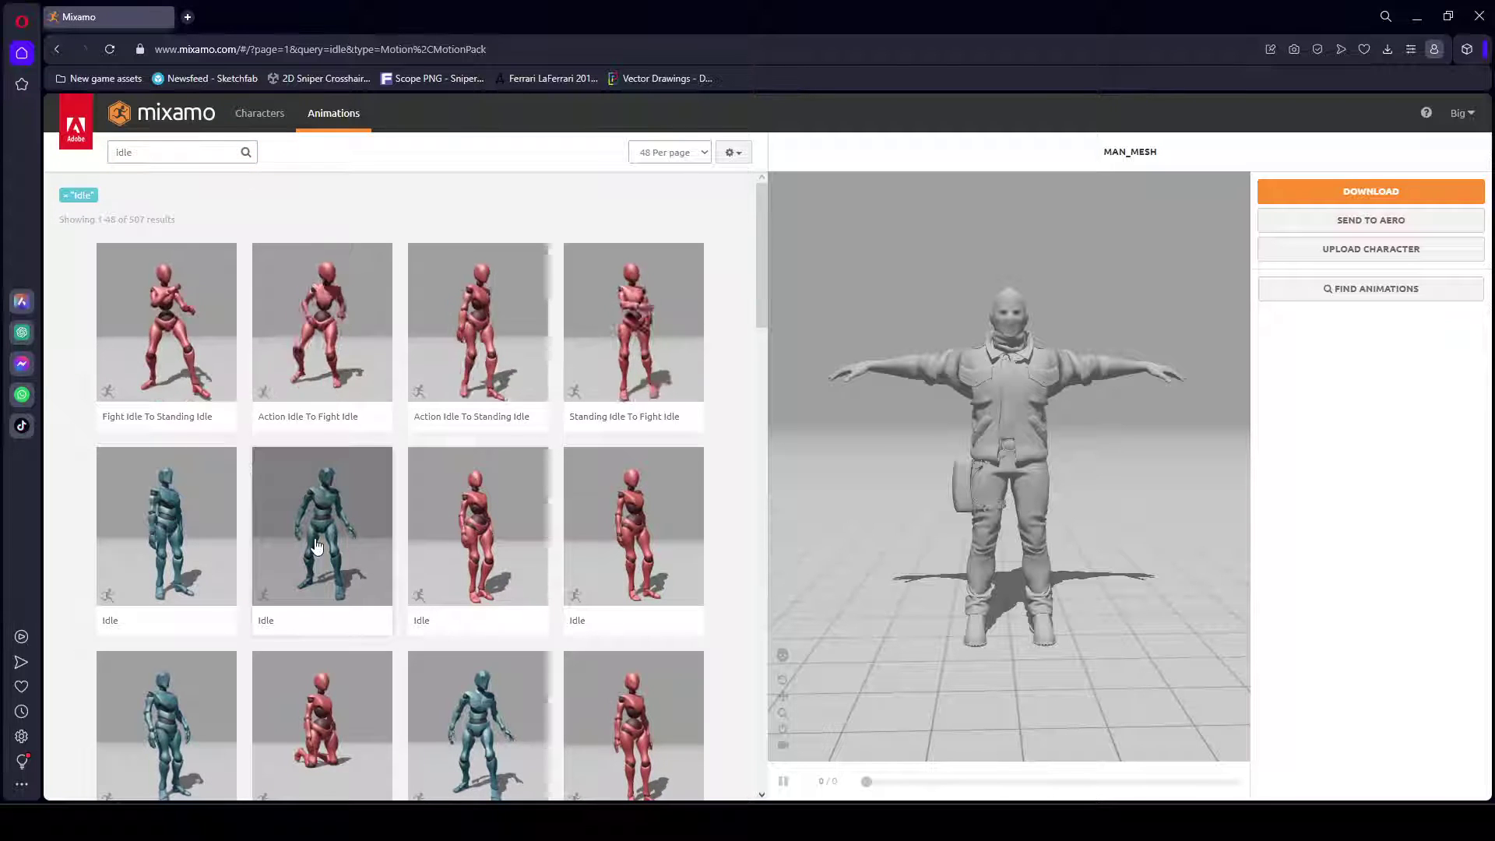
scroll(472, 650, down, 2)
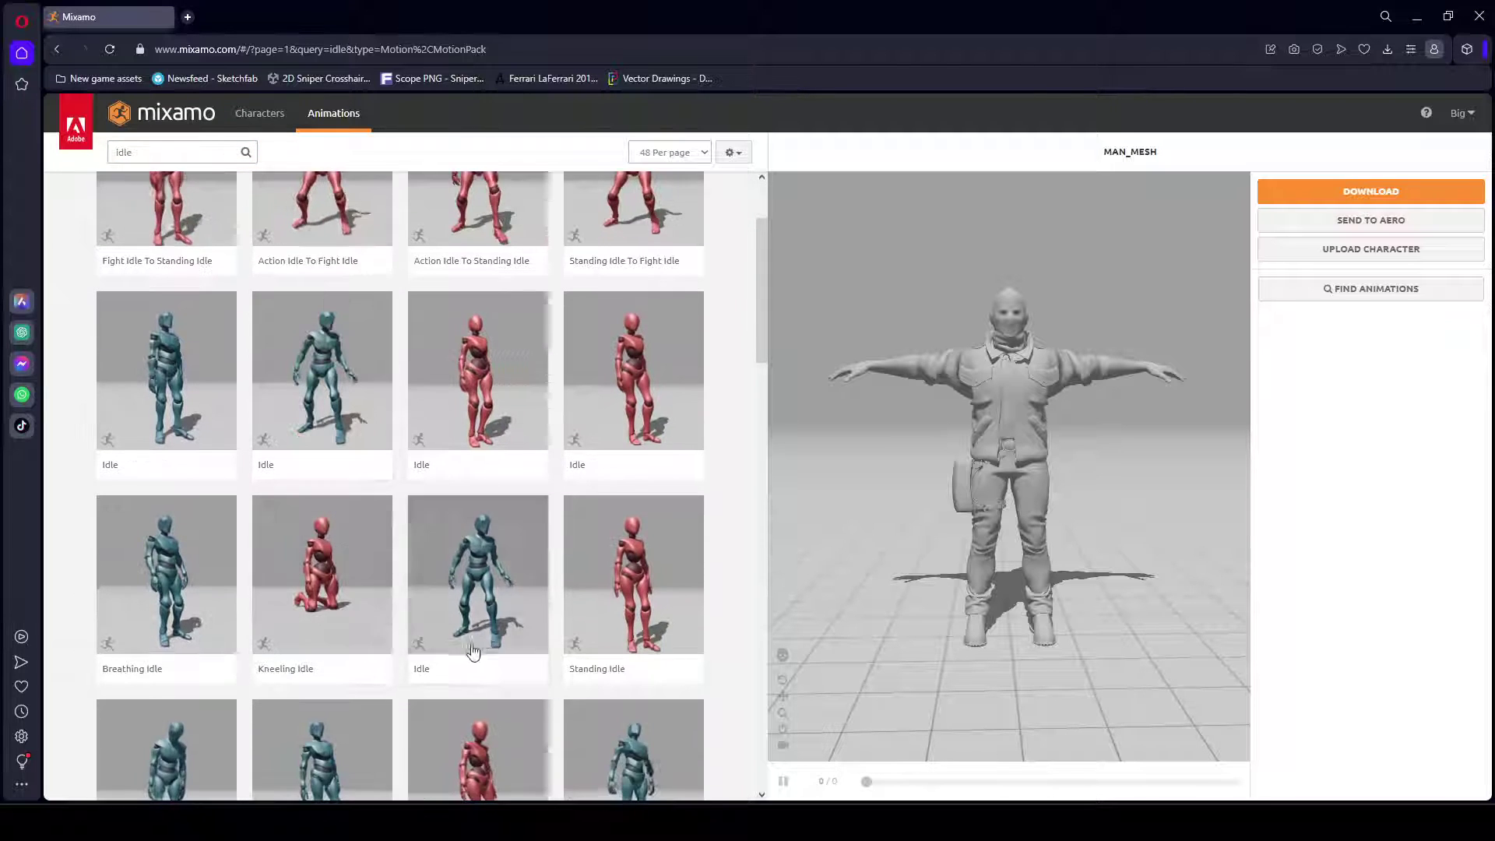
- Preview Breathing Idle and the wide-stance Idle beside Kneeling Idle on the character, viewing the wide-stance one from several angles
click(185, 590)
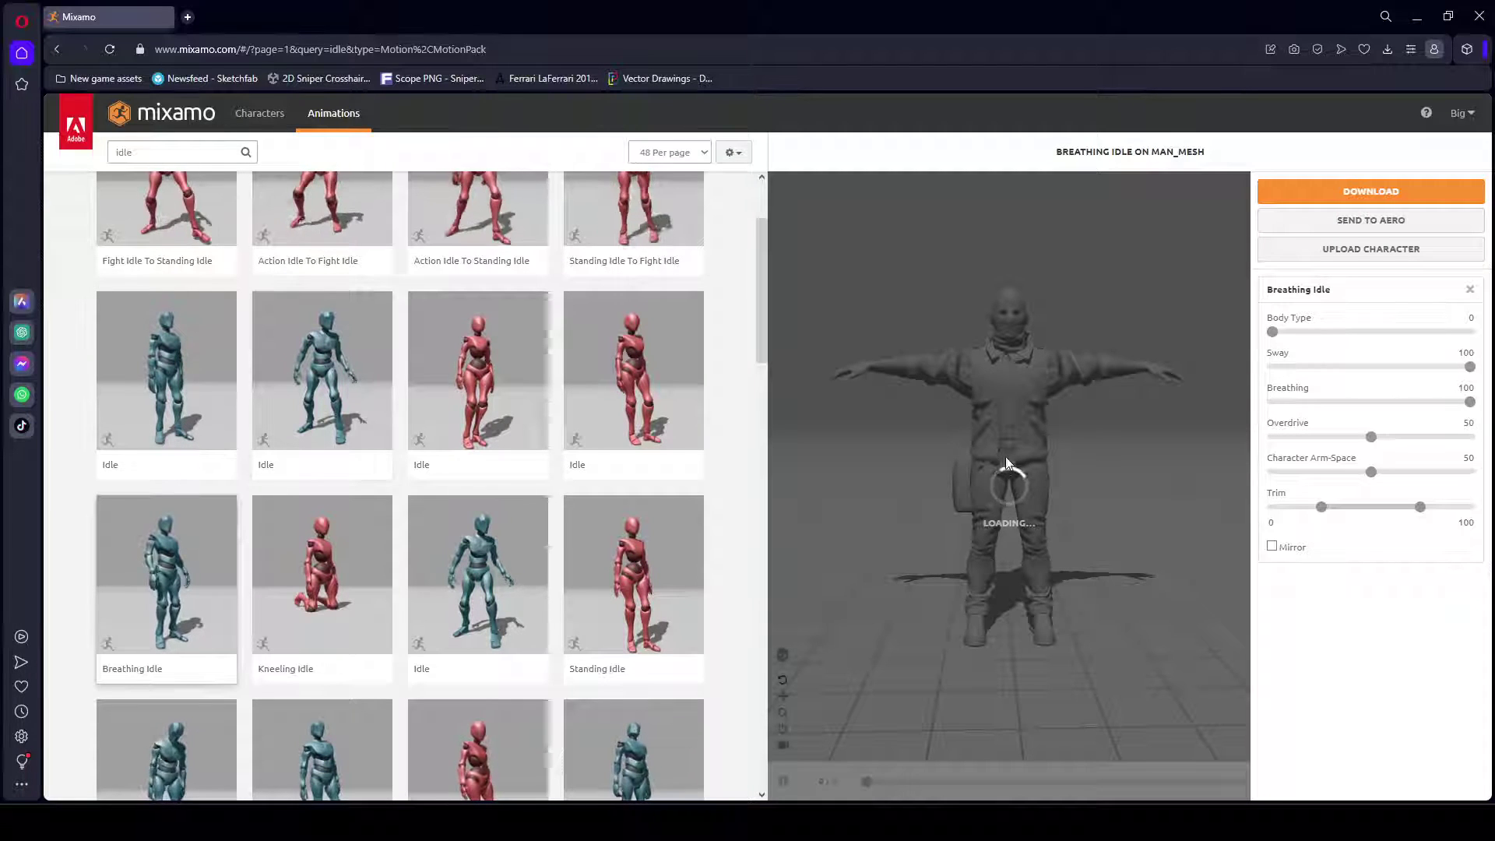
click(468, 573)
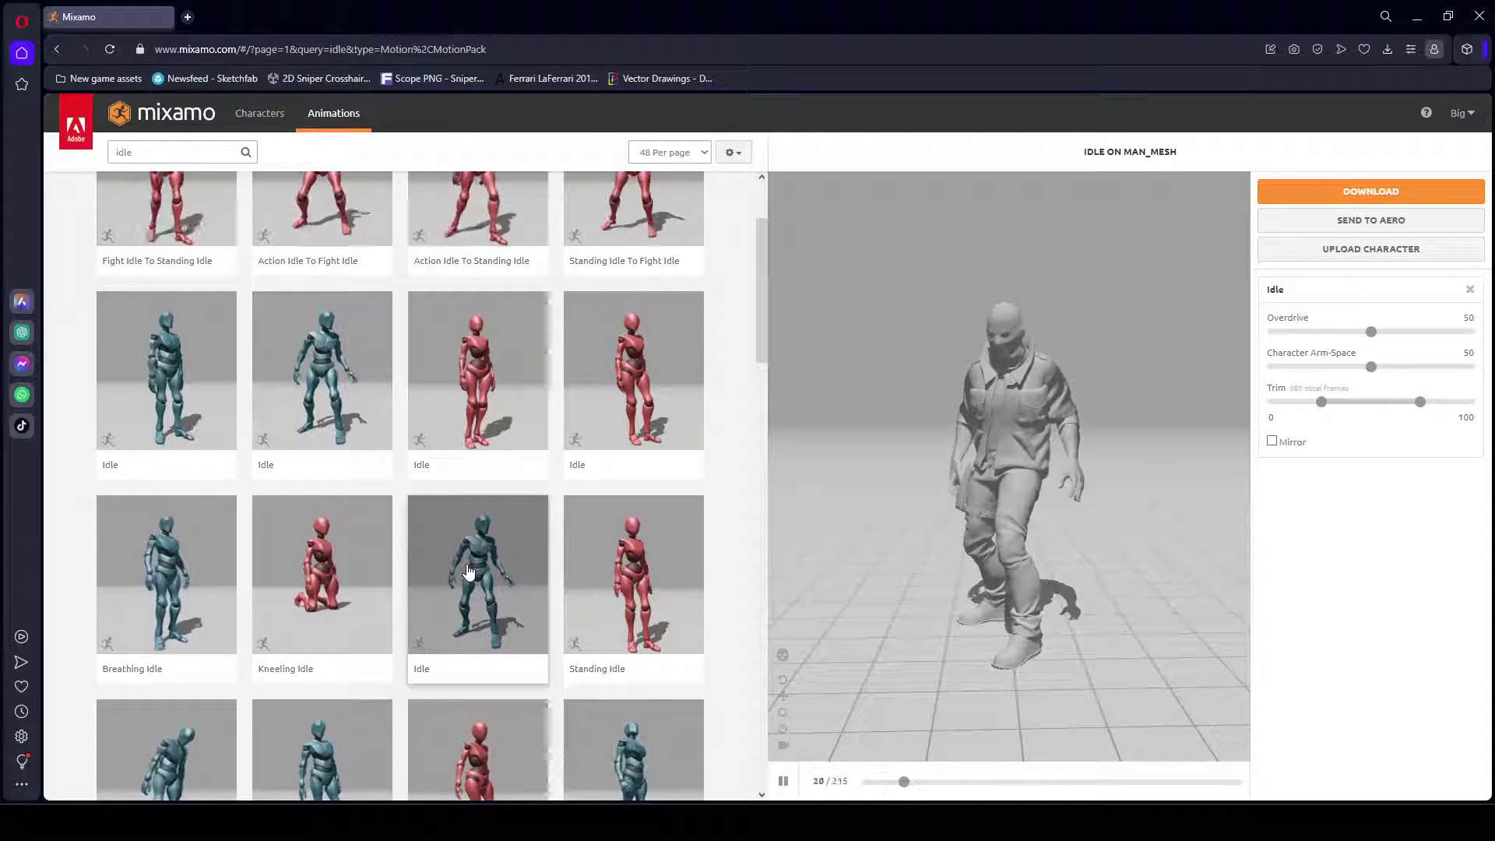
drag(930, 574, 1386, 582)
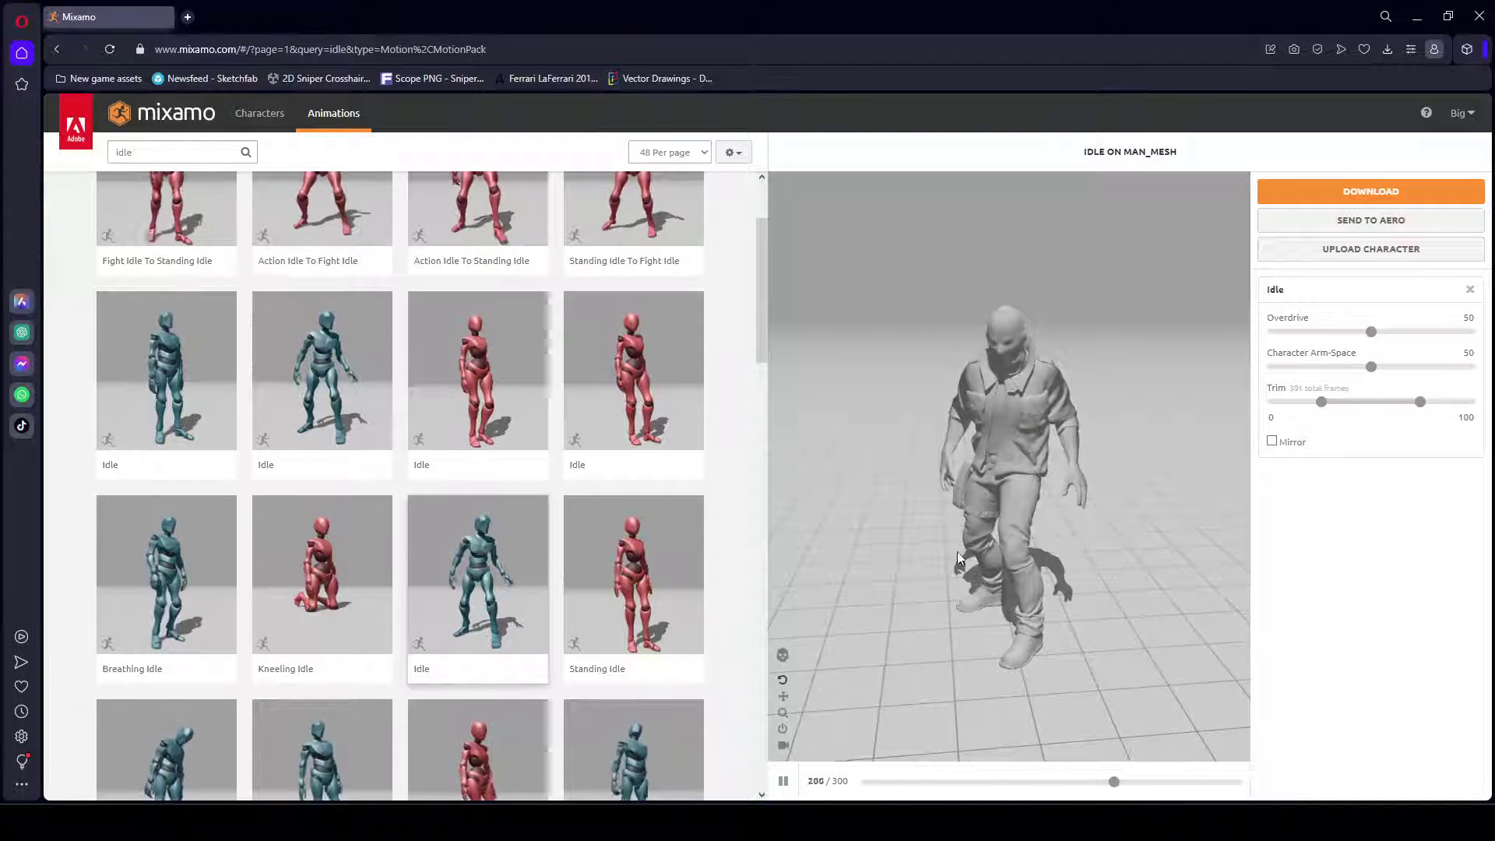
drag(957, 551, 1198, 541)
drag(1103, 491, 880, 522)
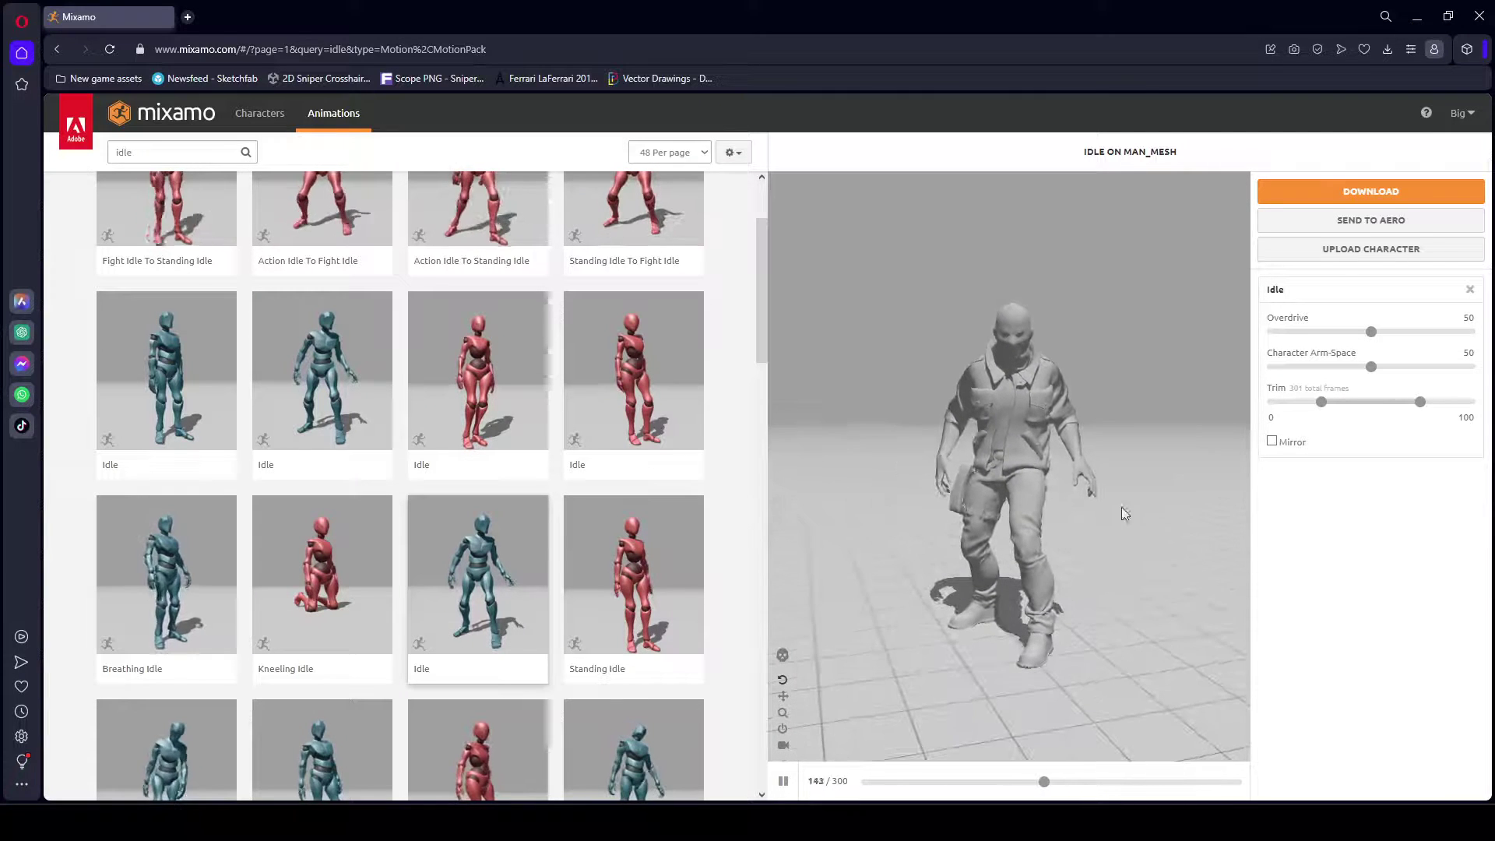
- Apply the upright Idle animation above Breathing Idle to the character and set its Character Arm-Space to 70
click(161, 380)
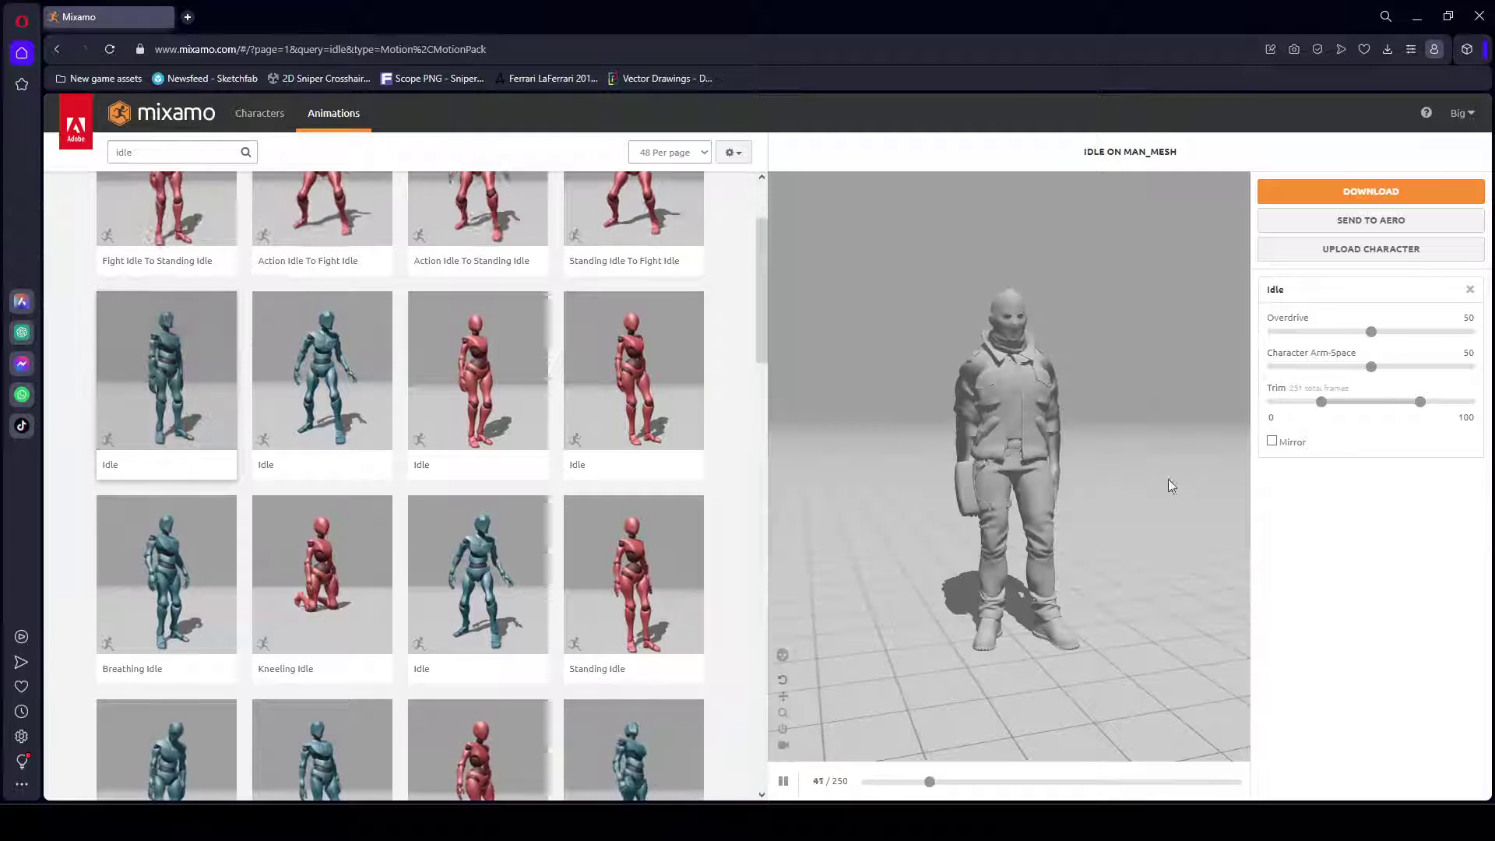
drag(974, 465, 953, 498)
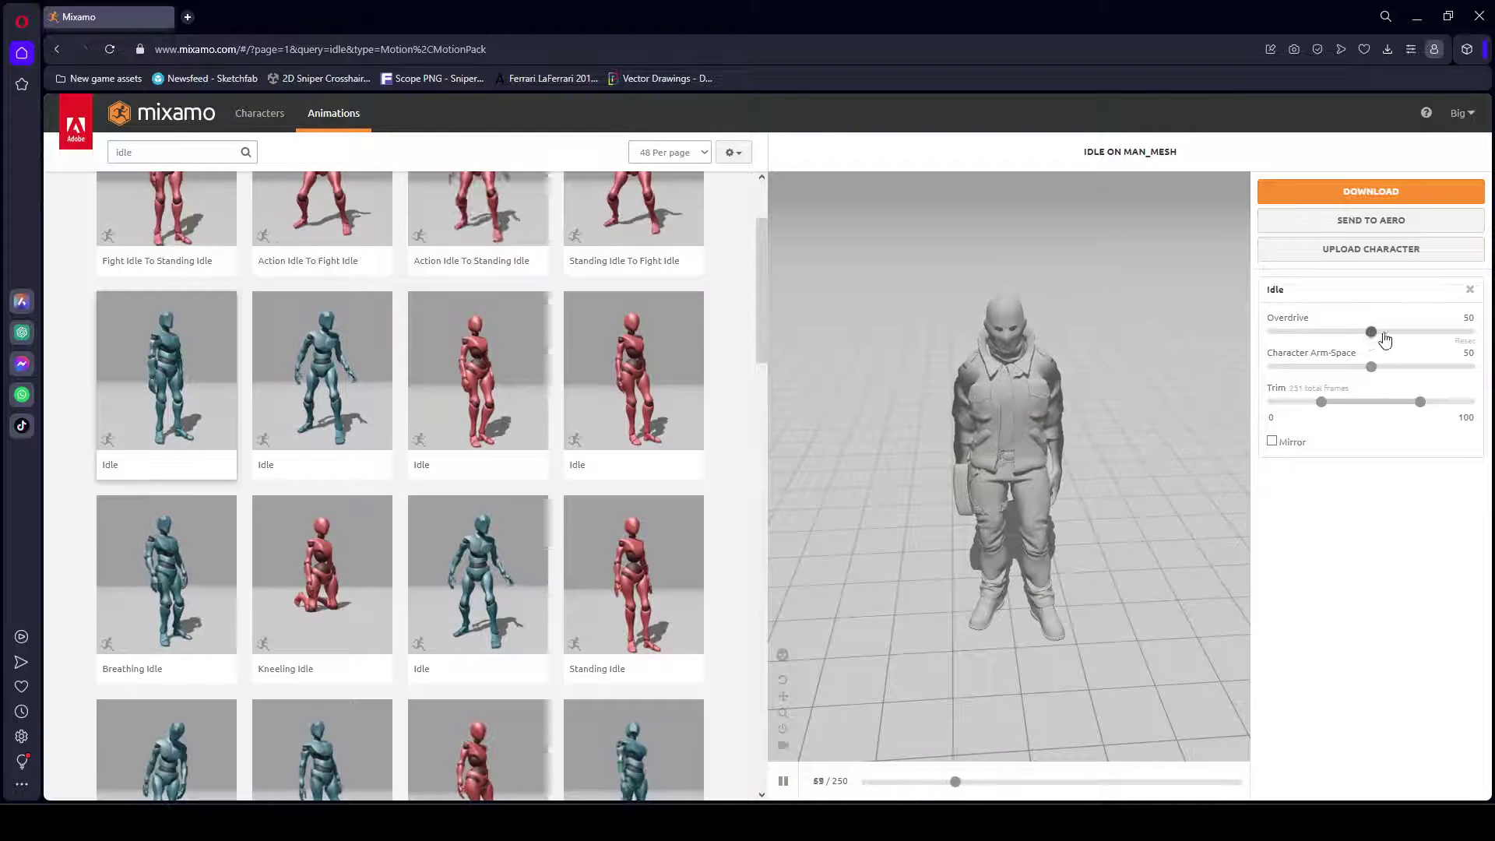
drag(1041, 447, 1038, 442)
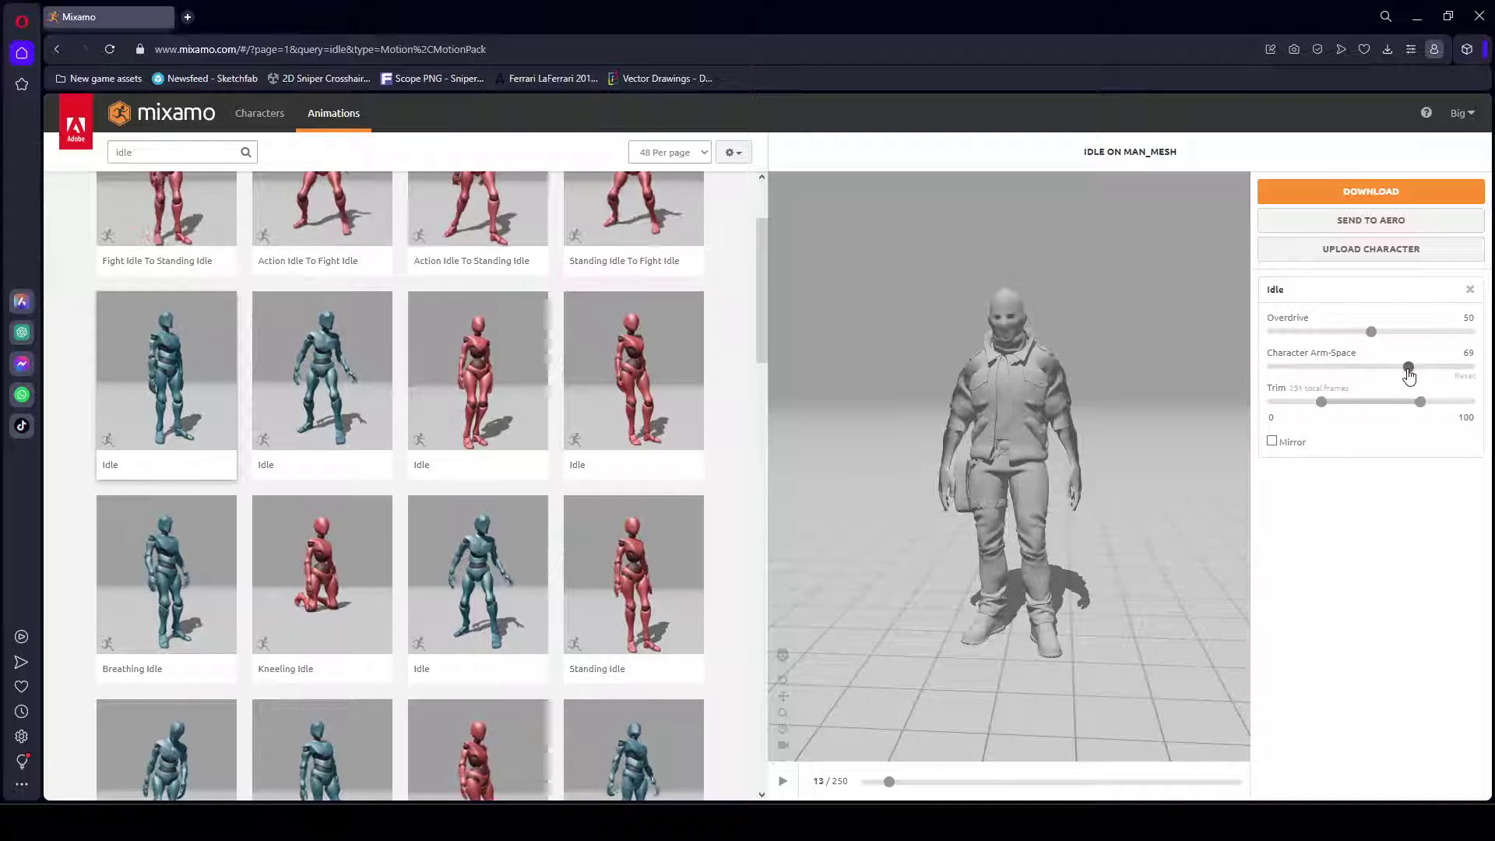
click(1410, 367)
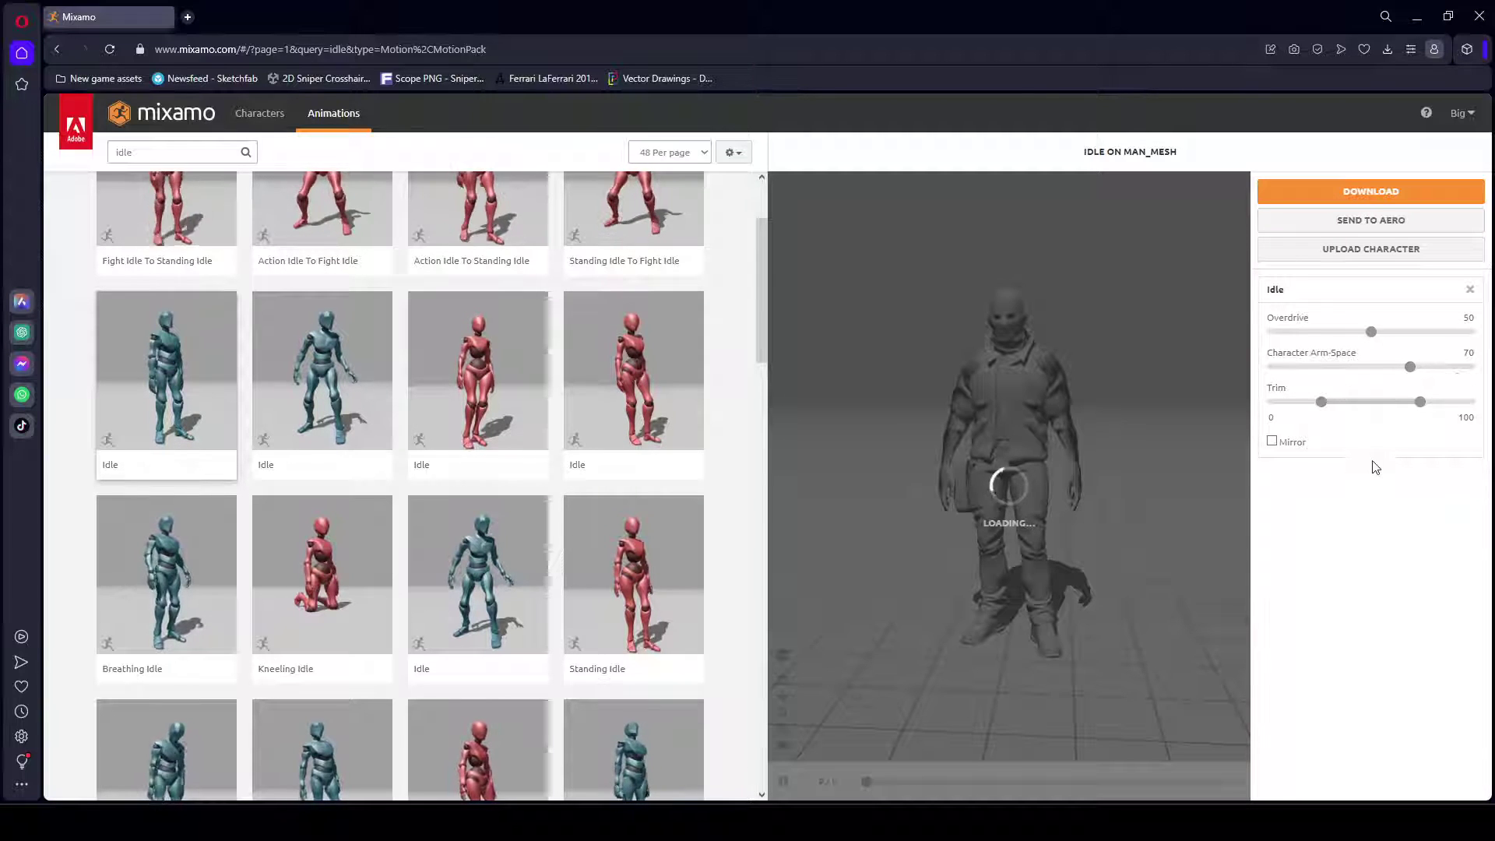
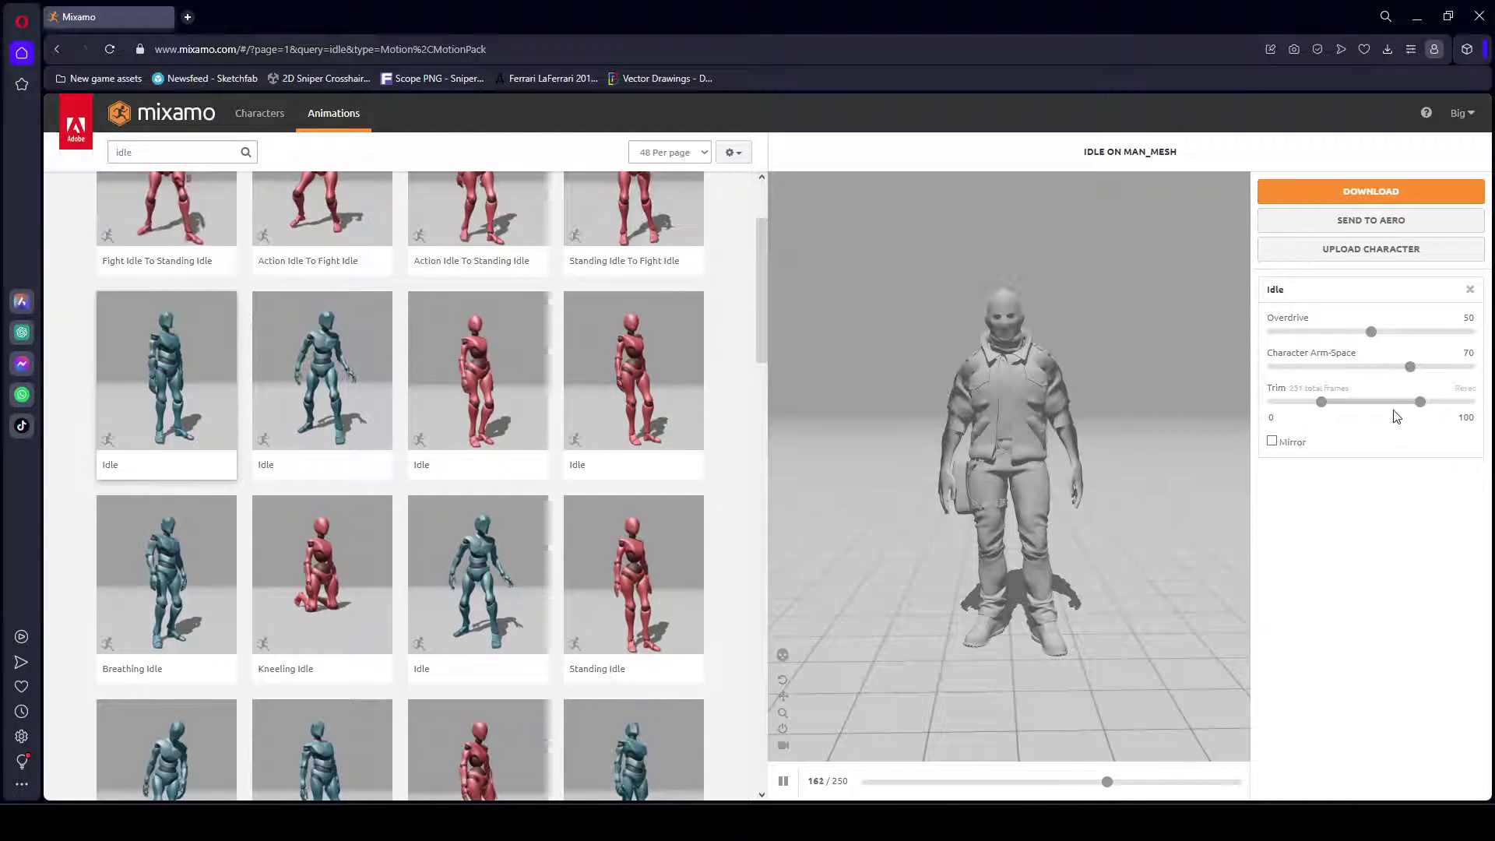
- Download the Idle animation as FBX for Unity (.fbx), Without Skin, at 30 frames per second with no keyframe reduction
click(1373, 193)
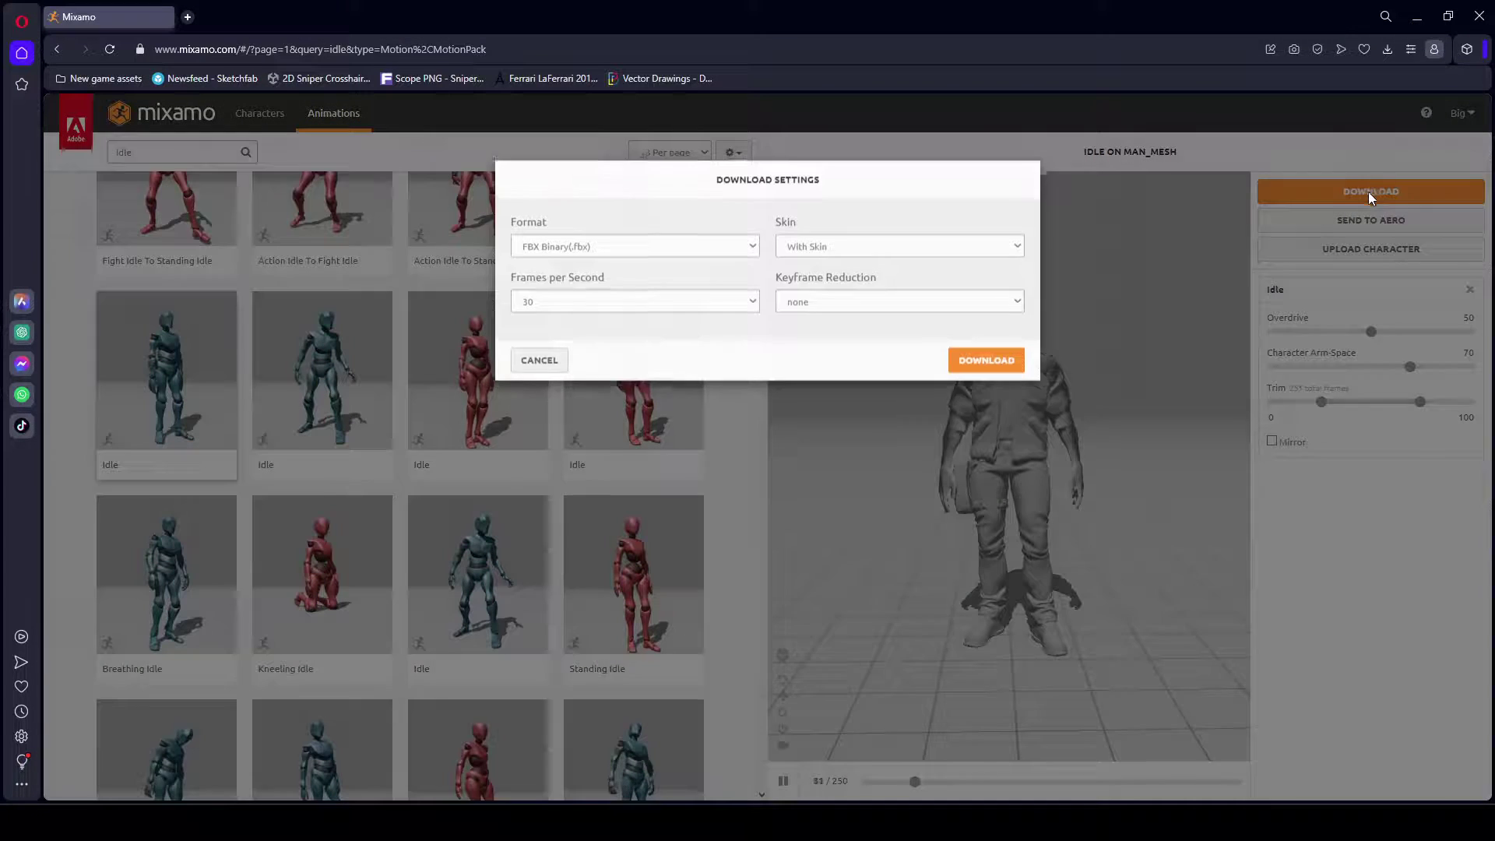
click(575, 258)
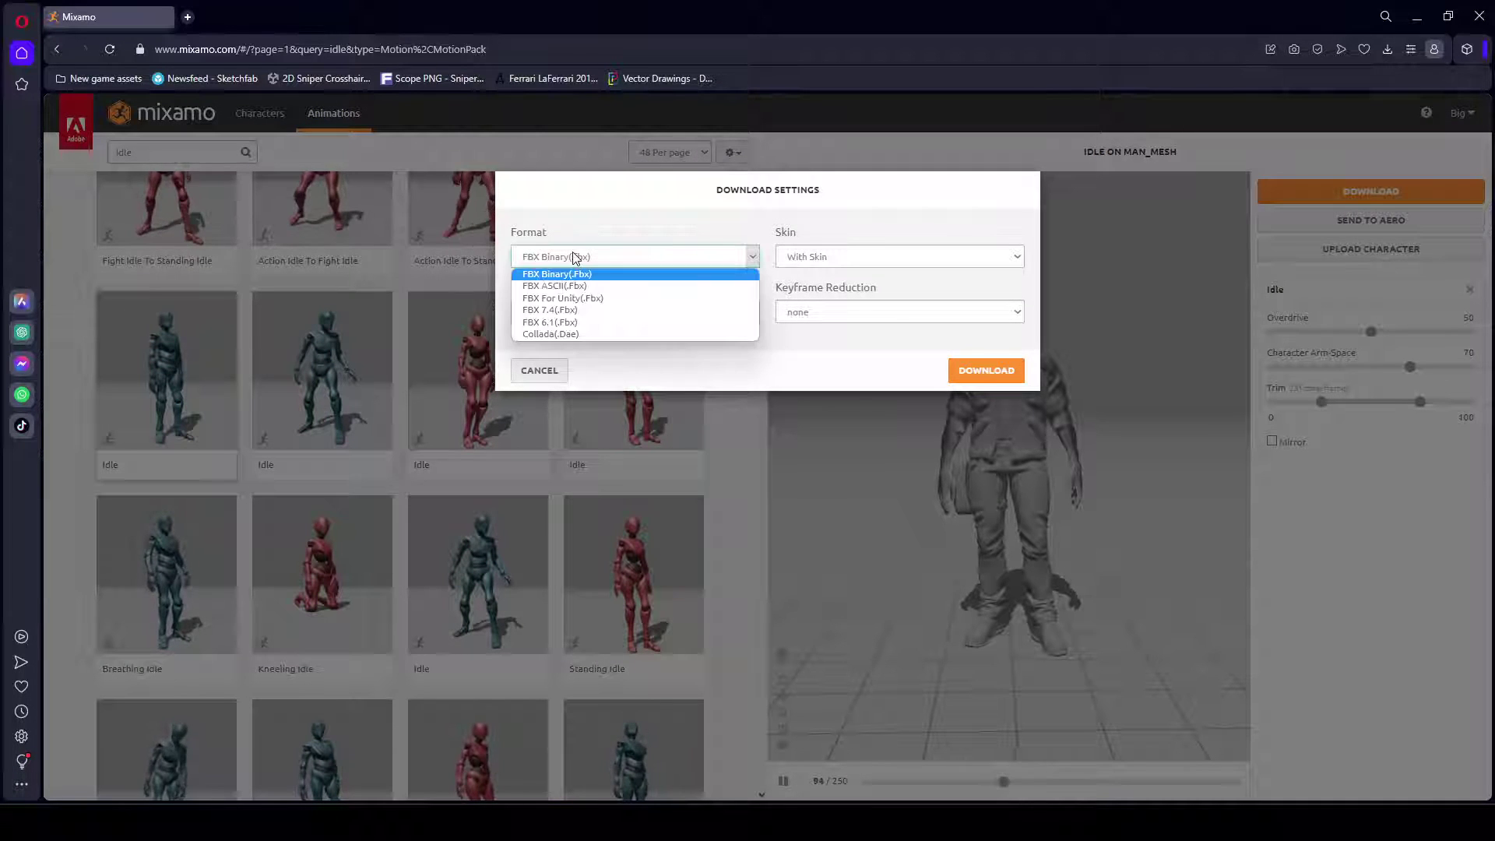
click(579, 299)
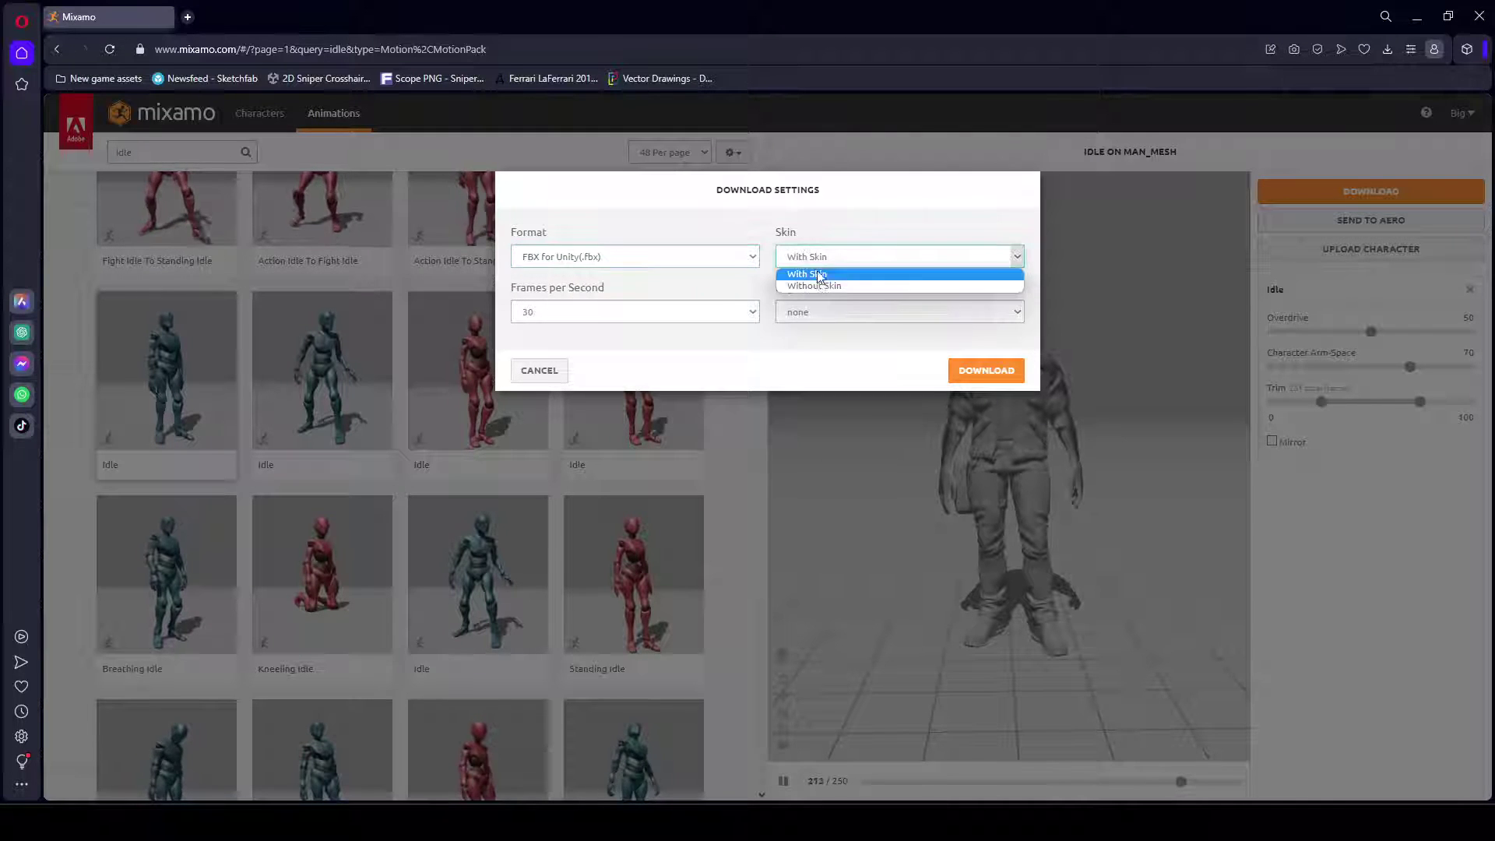
click(822, 287)
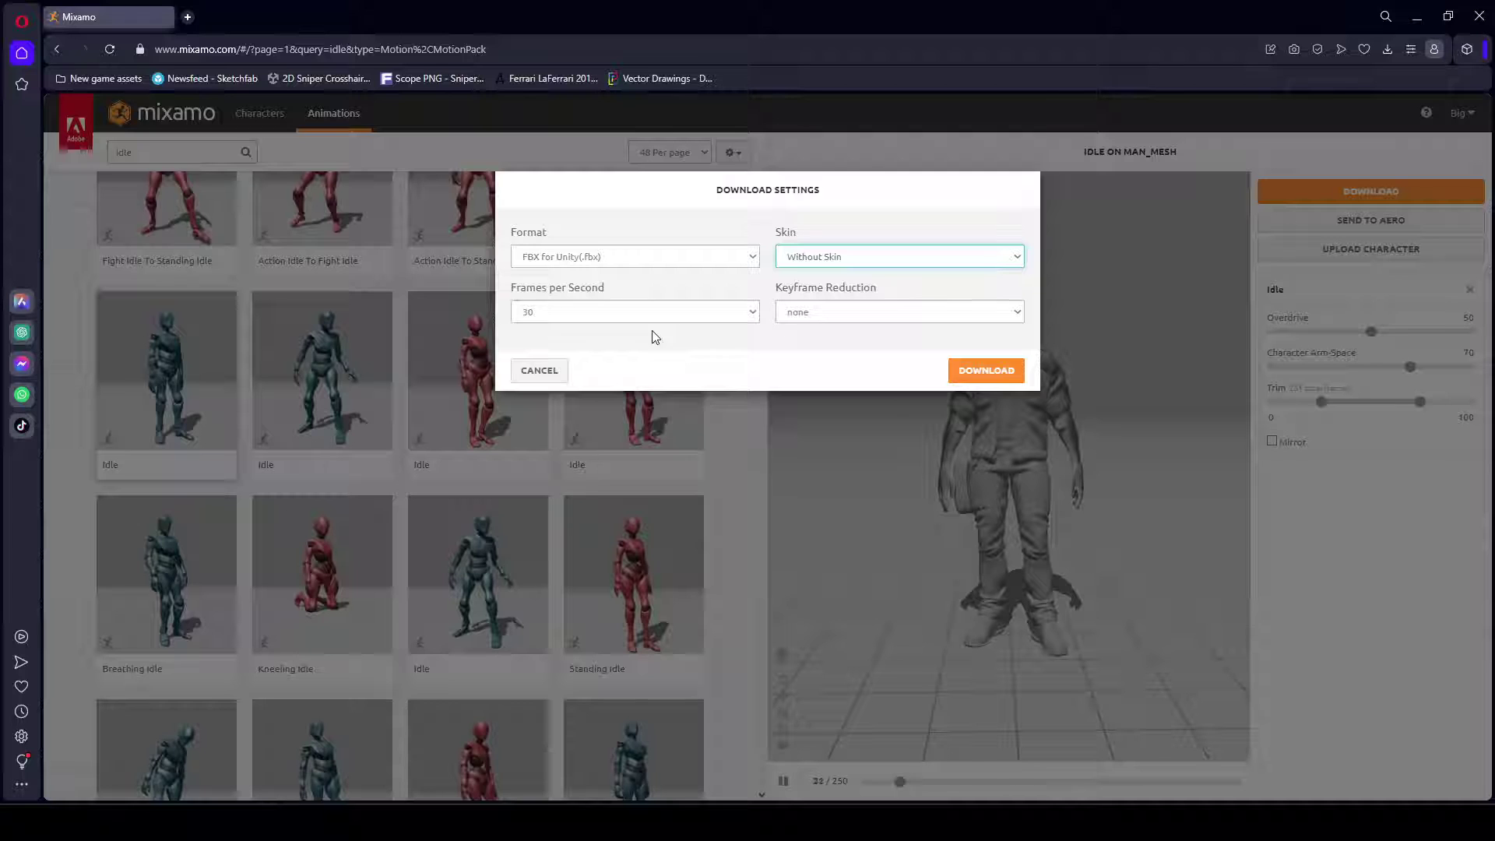
click(986, 371)
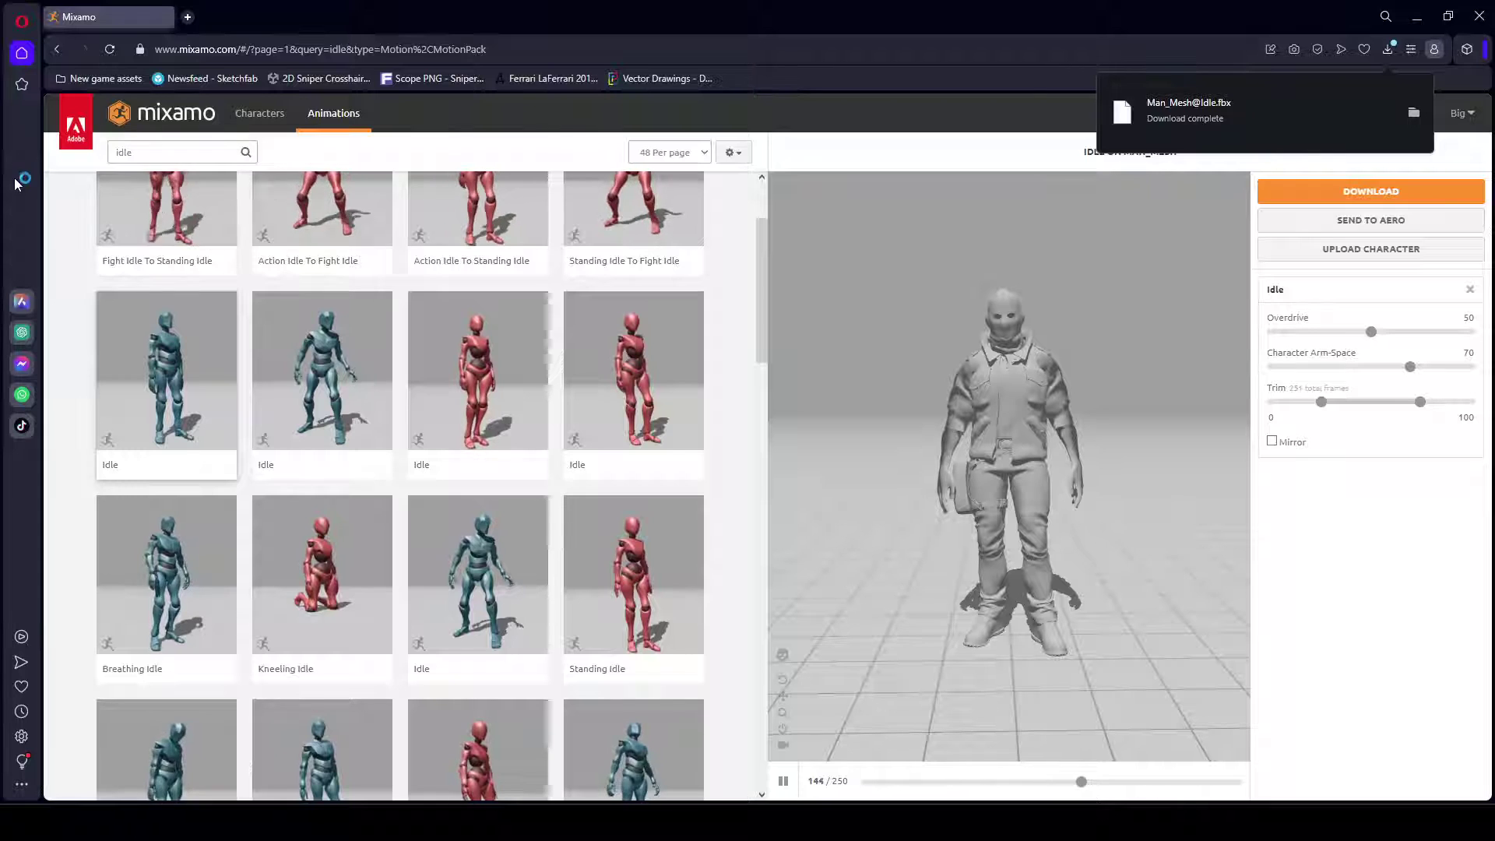
- Search the animations for "walk" and browse the results for a suitable walk cycle
double_click(118, 150)
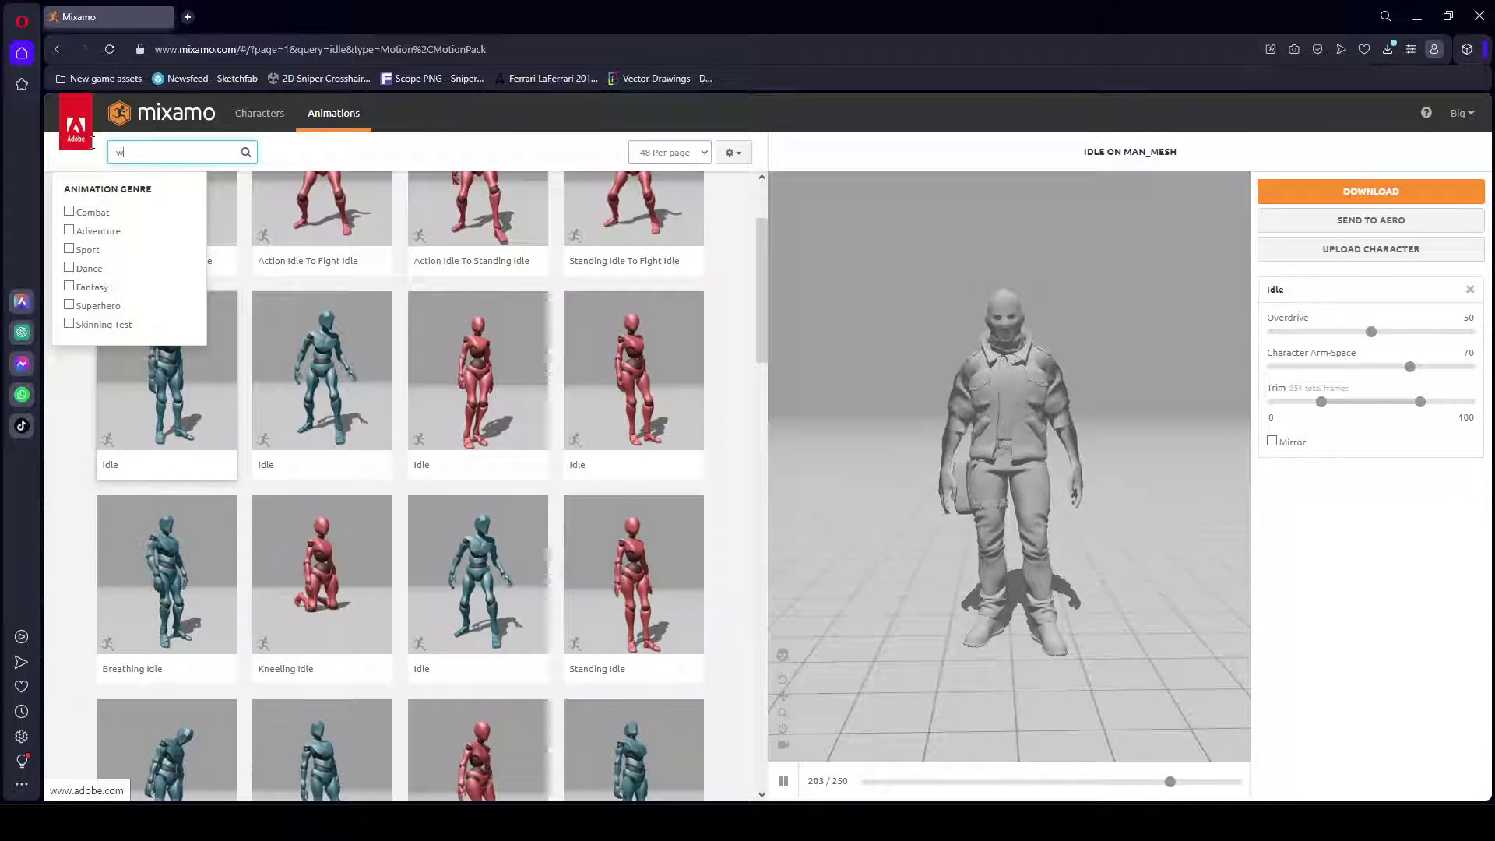
text(walk)
key(Return)
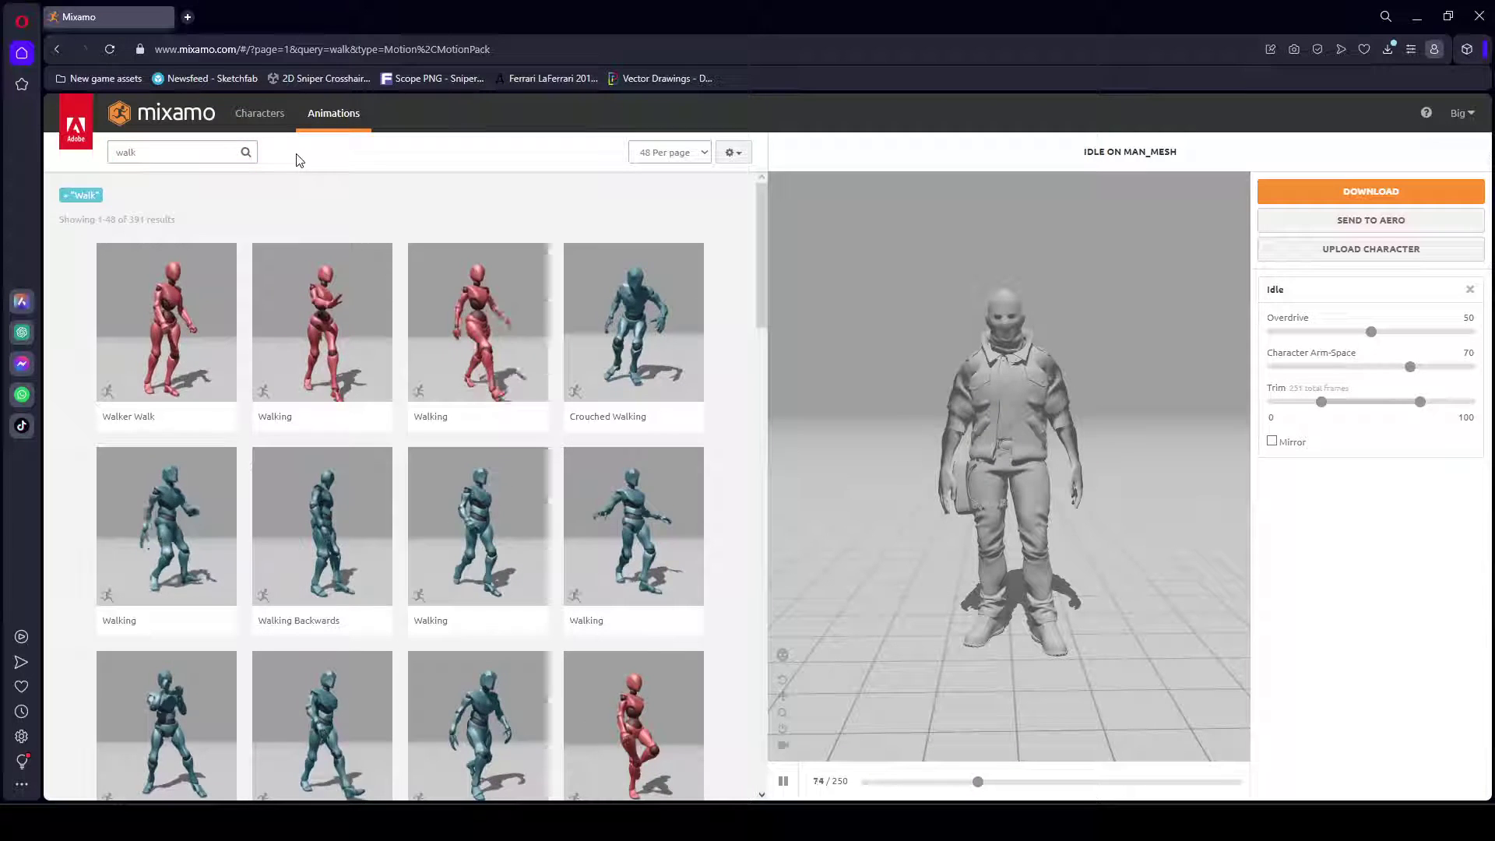
scroll(357, 384, down, 2)
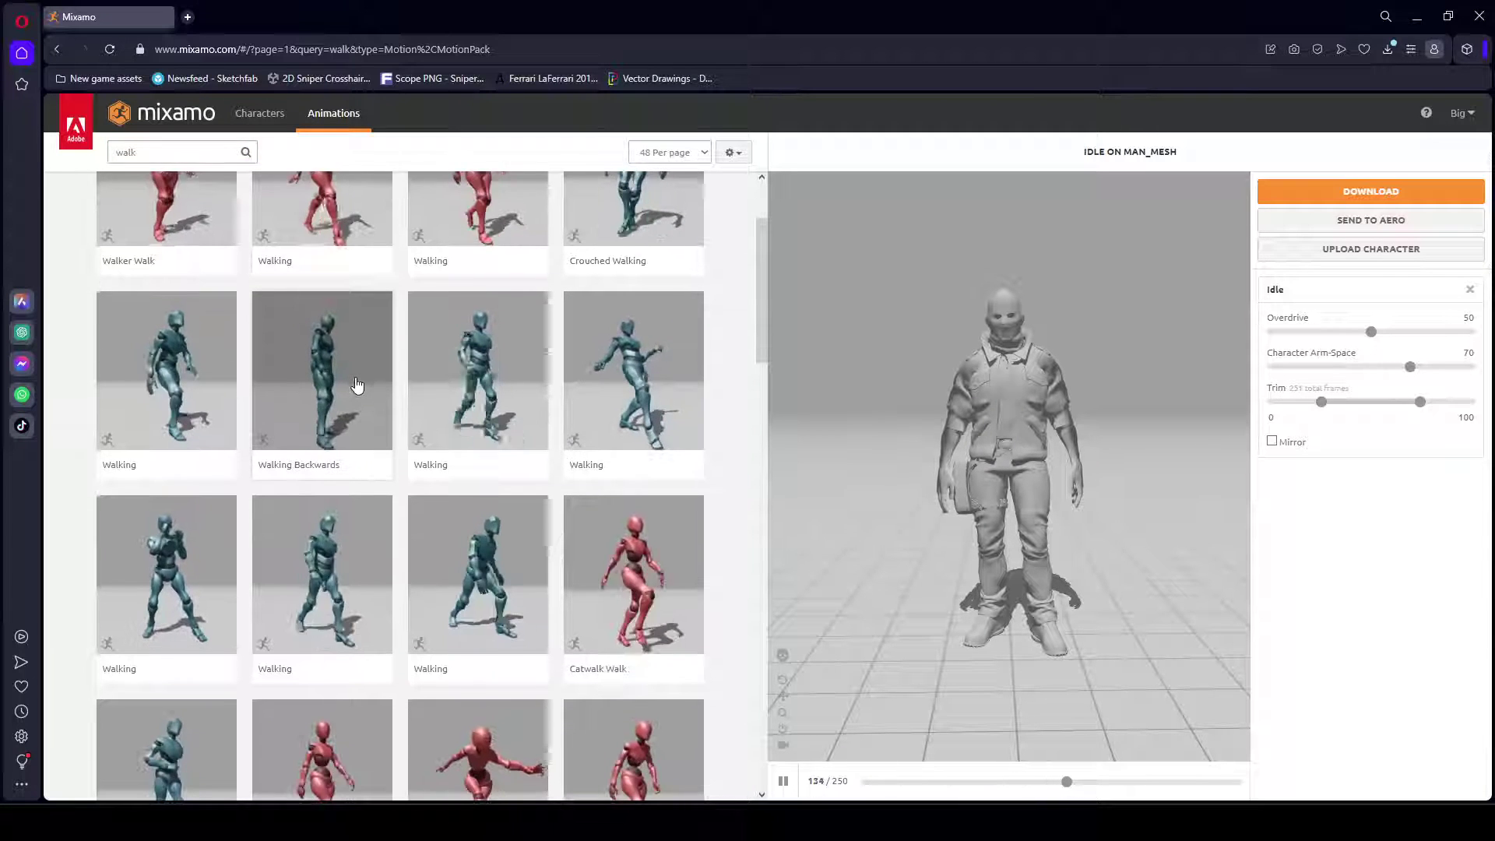
scroll(357, 384, down, 1)
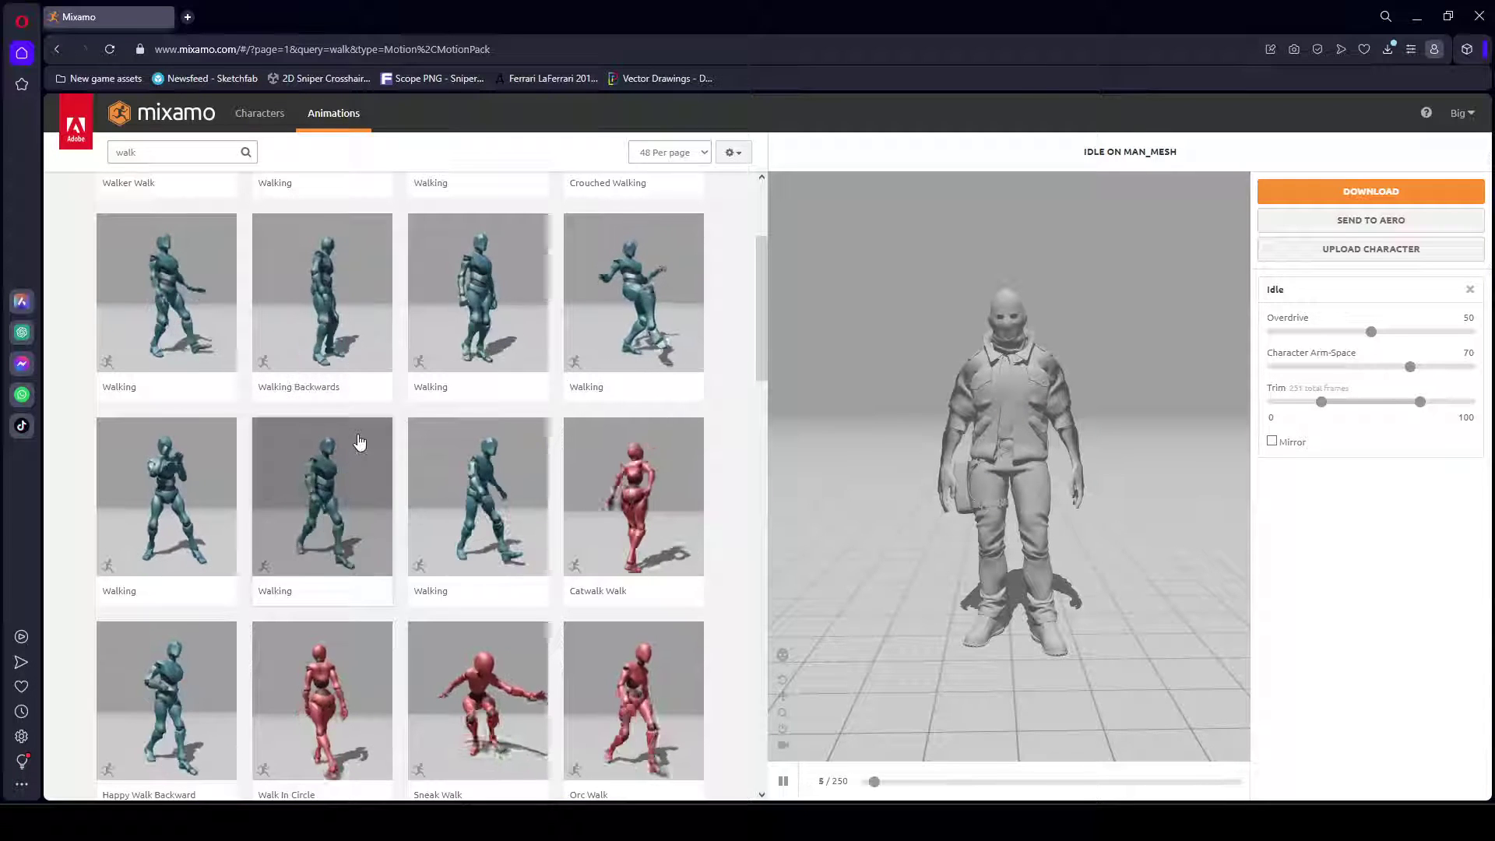
scroll(359, 433, down, 4)
scroll(386, 610, up, 7)
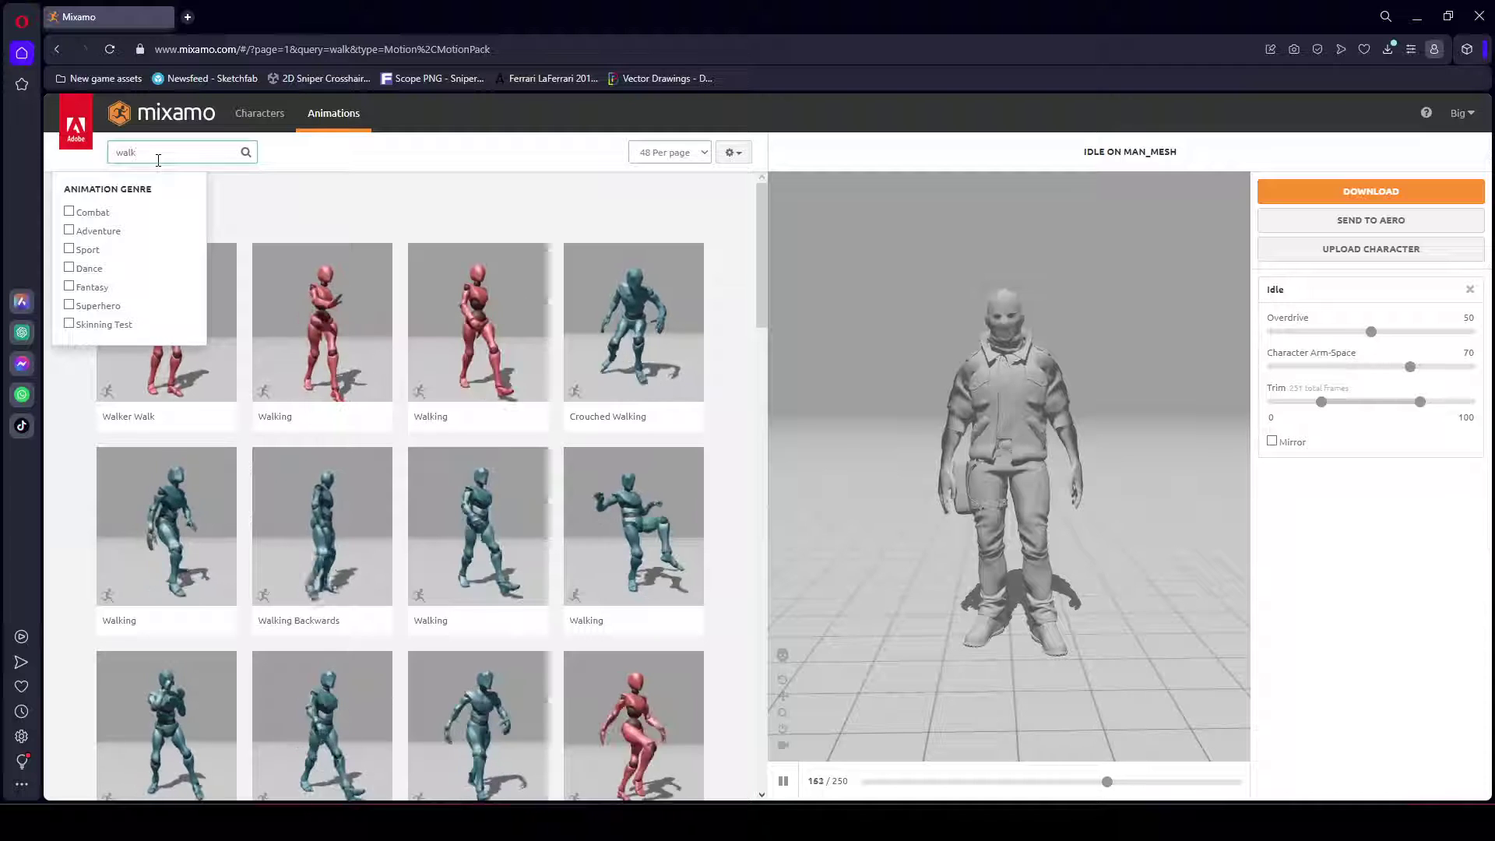
- Search the animations for "walking" and look through the results for a plain forward walk
key(Return)
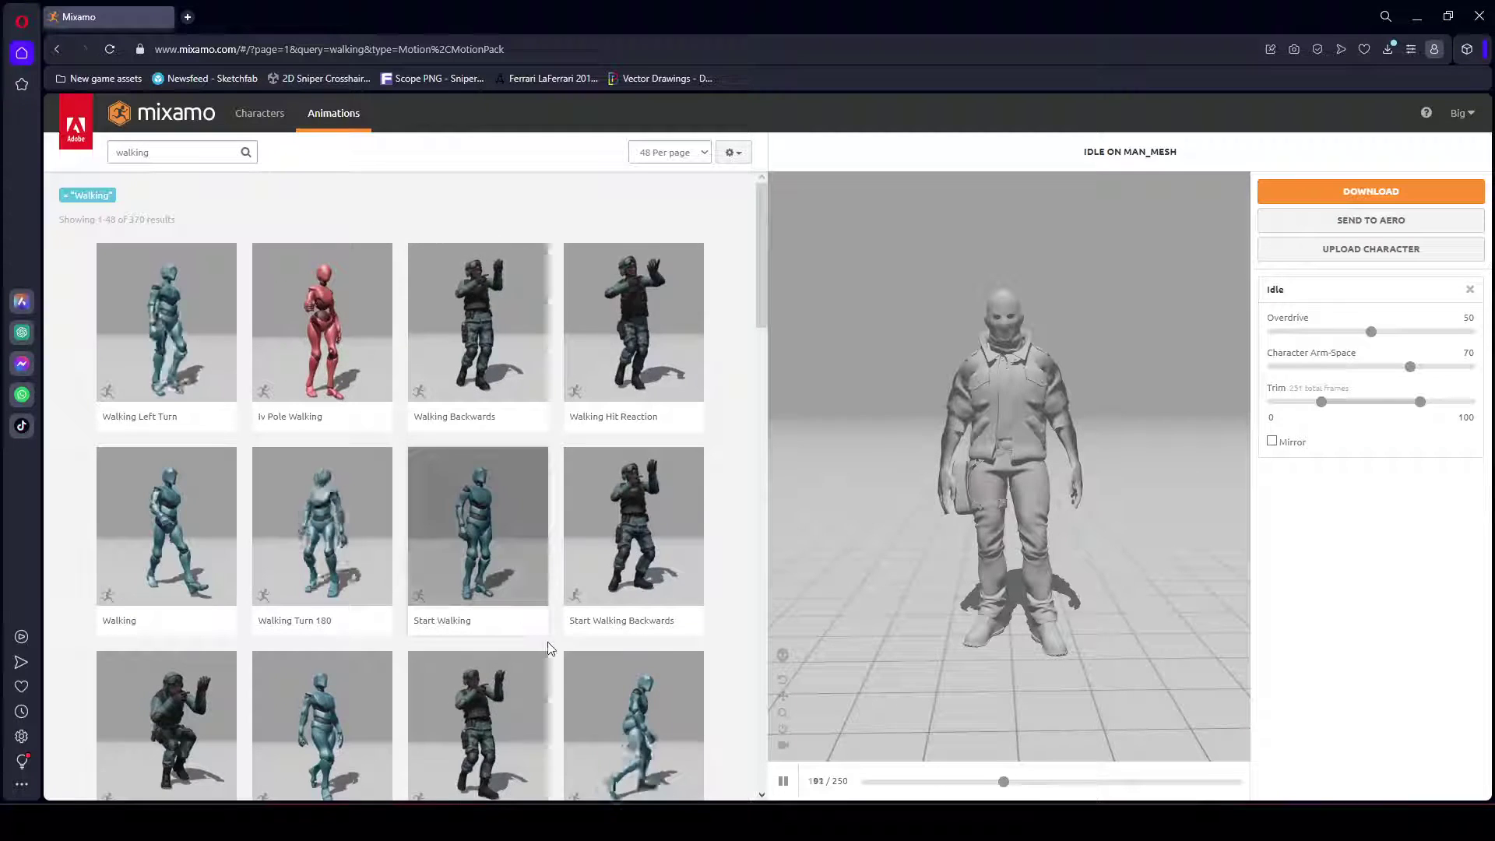
scroll(390, 623, down, 1)
scroll(390, 479, up, 1)
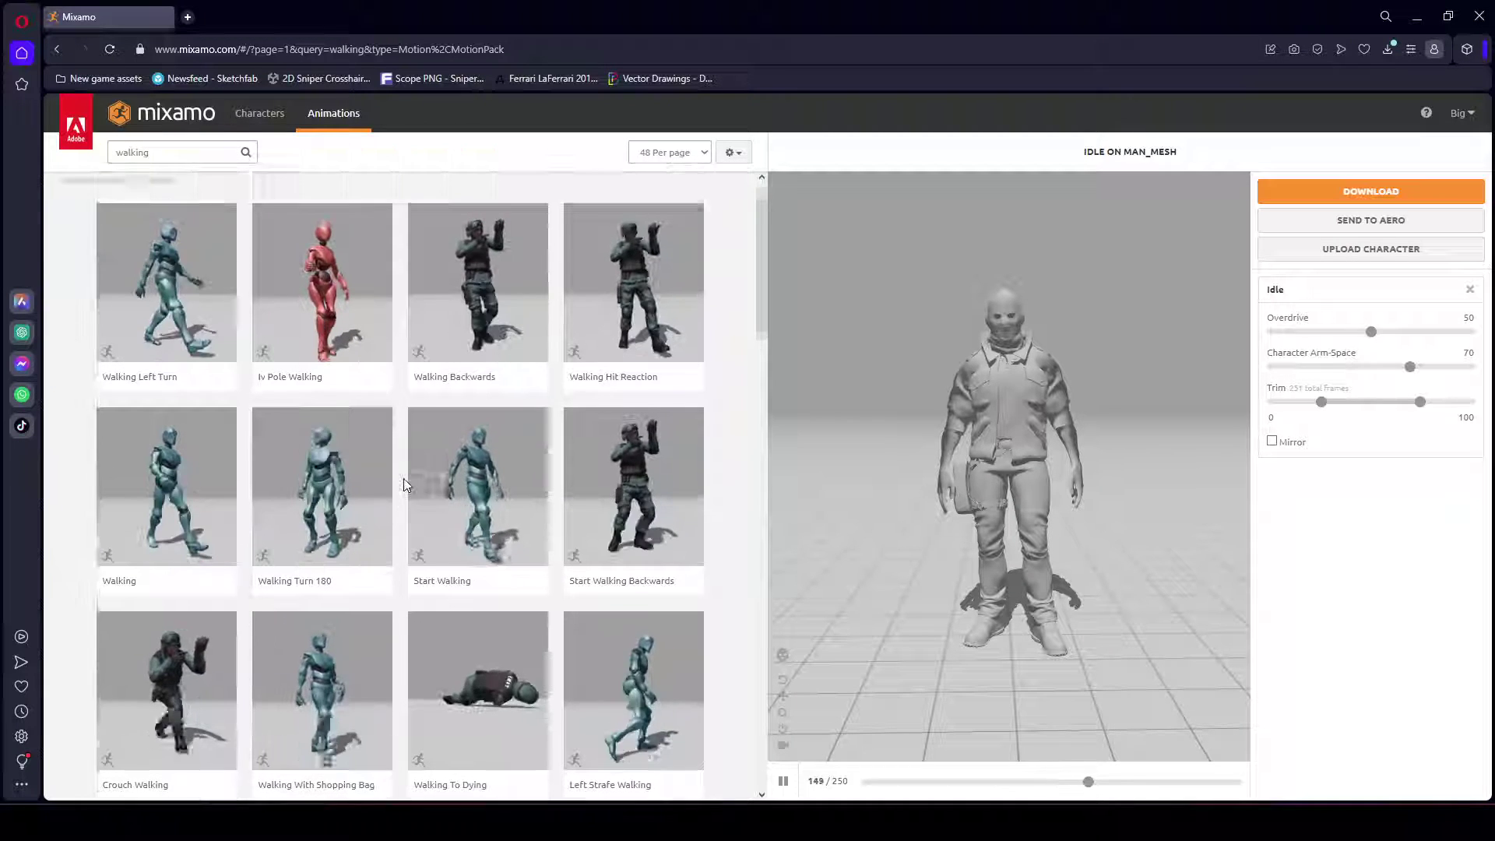
scroll(404, 478, down, 3)
scroll(403, 478, down, 3)
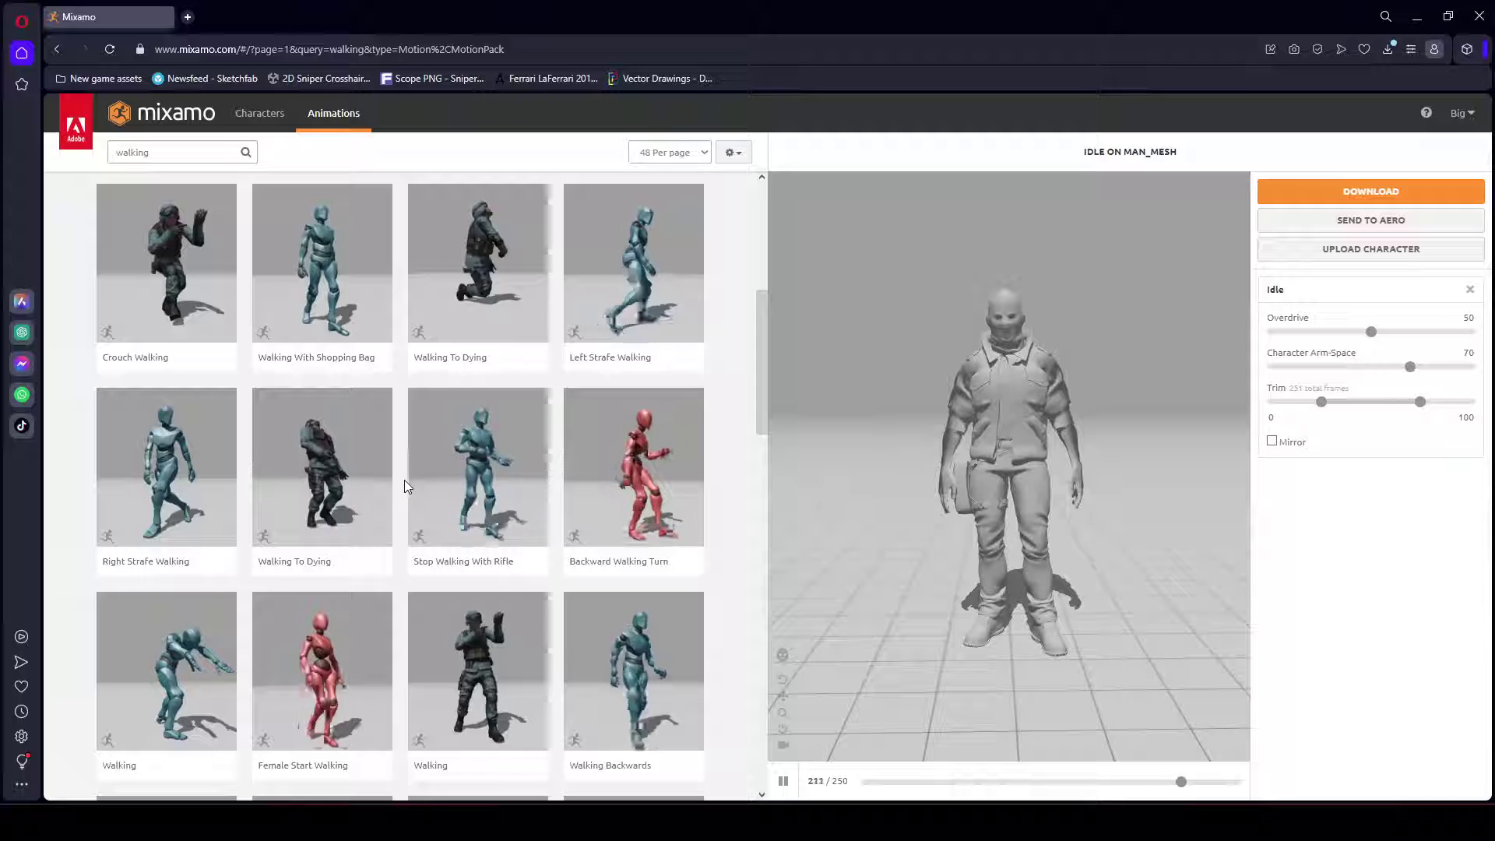
scroll(405, 480, down, 2)
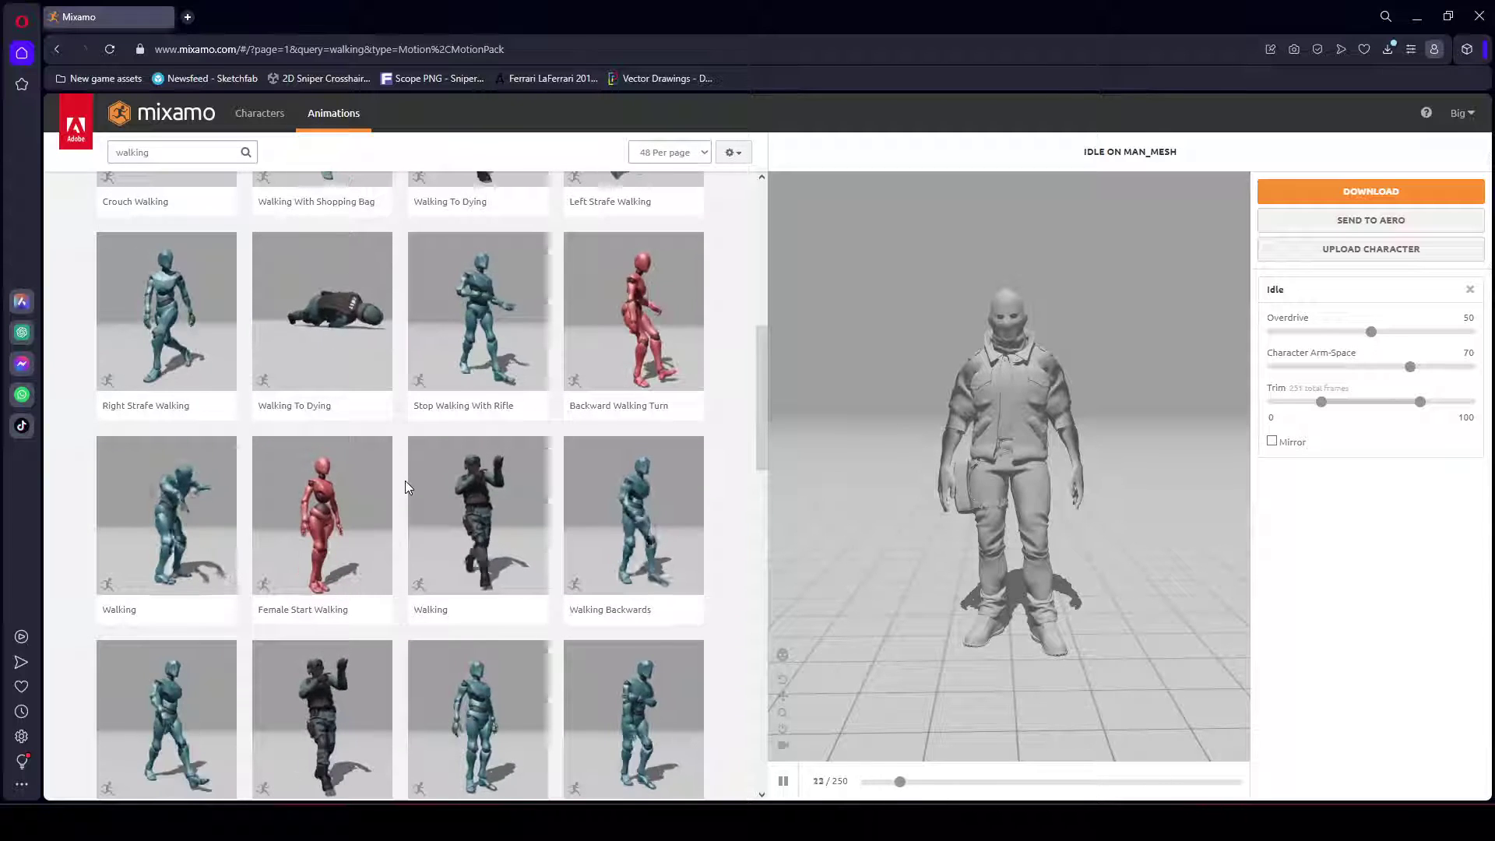
scroll(405, 483, down, 4)
scroll(405, 481, down, 4)
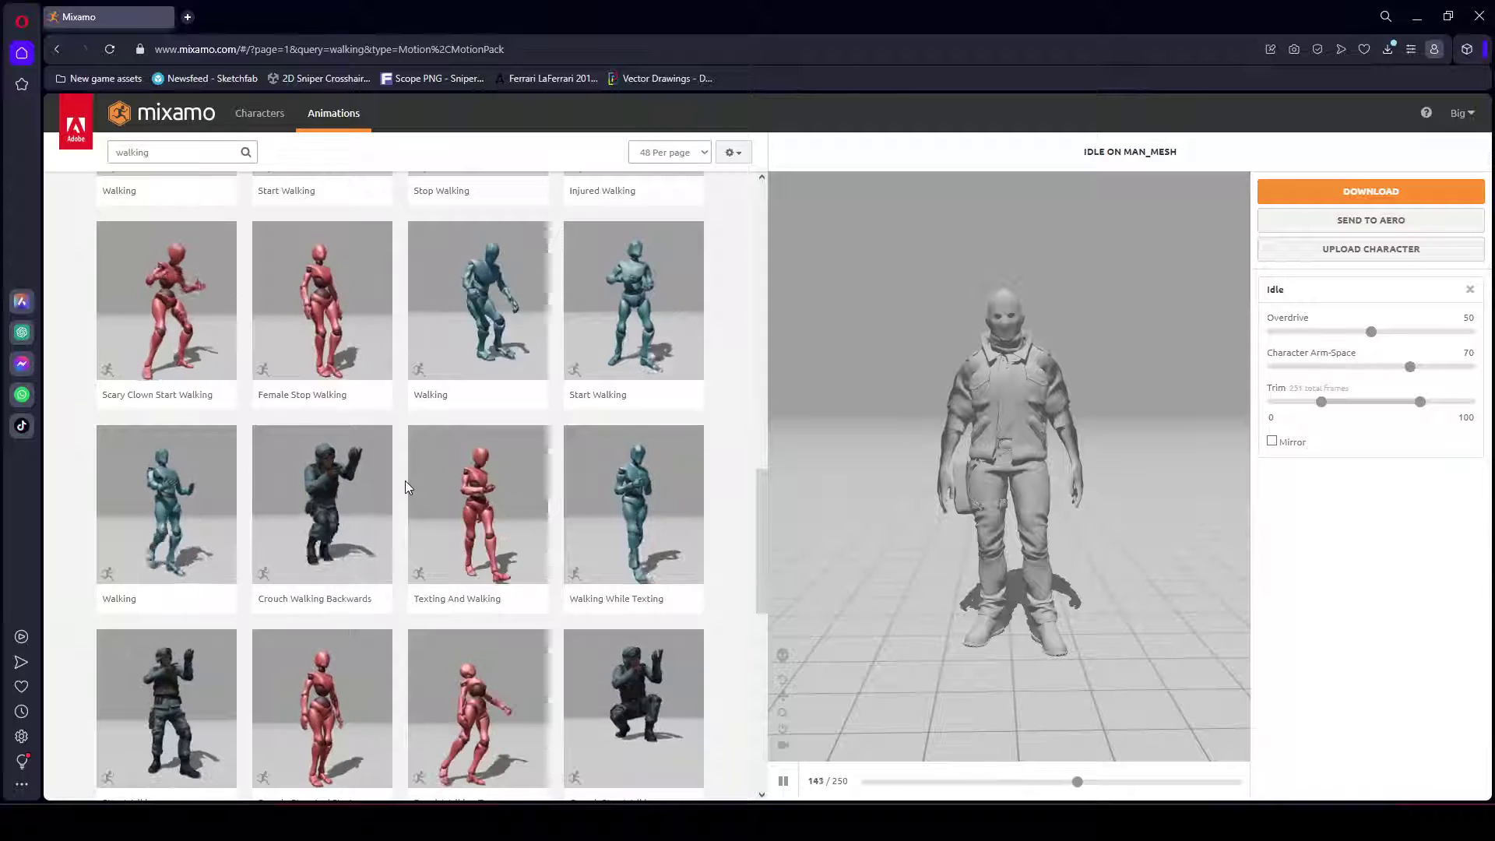
scroll(406, 526, down, 5)
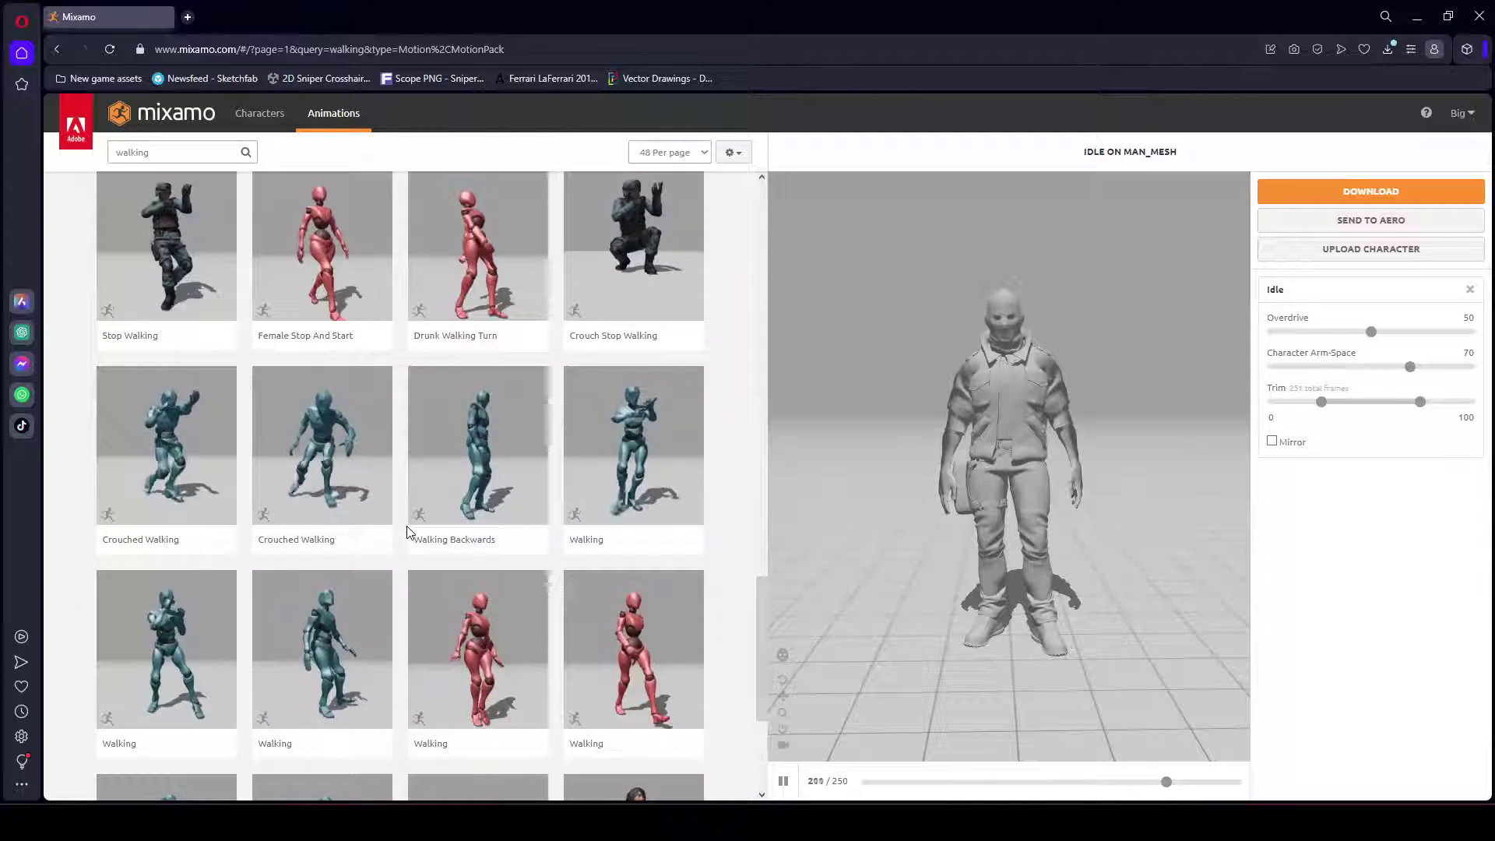
scroll(409, 533, up, 15)
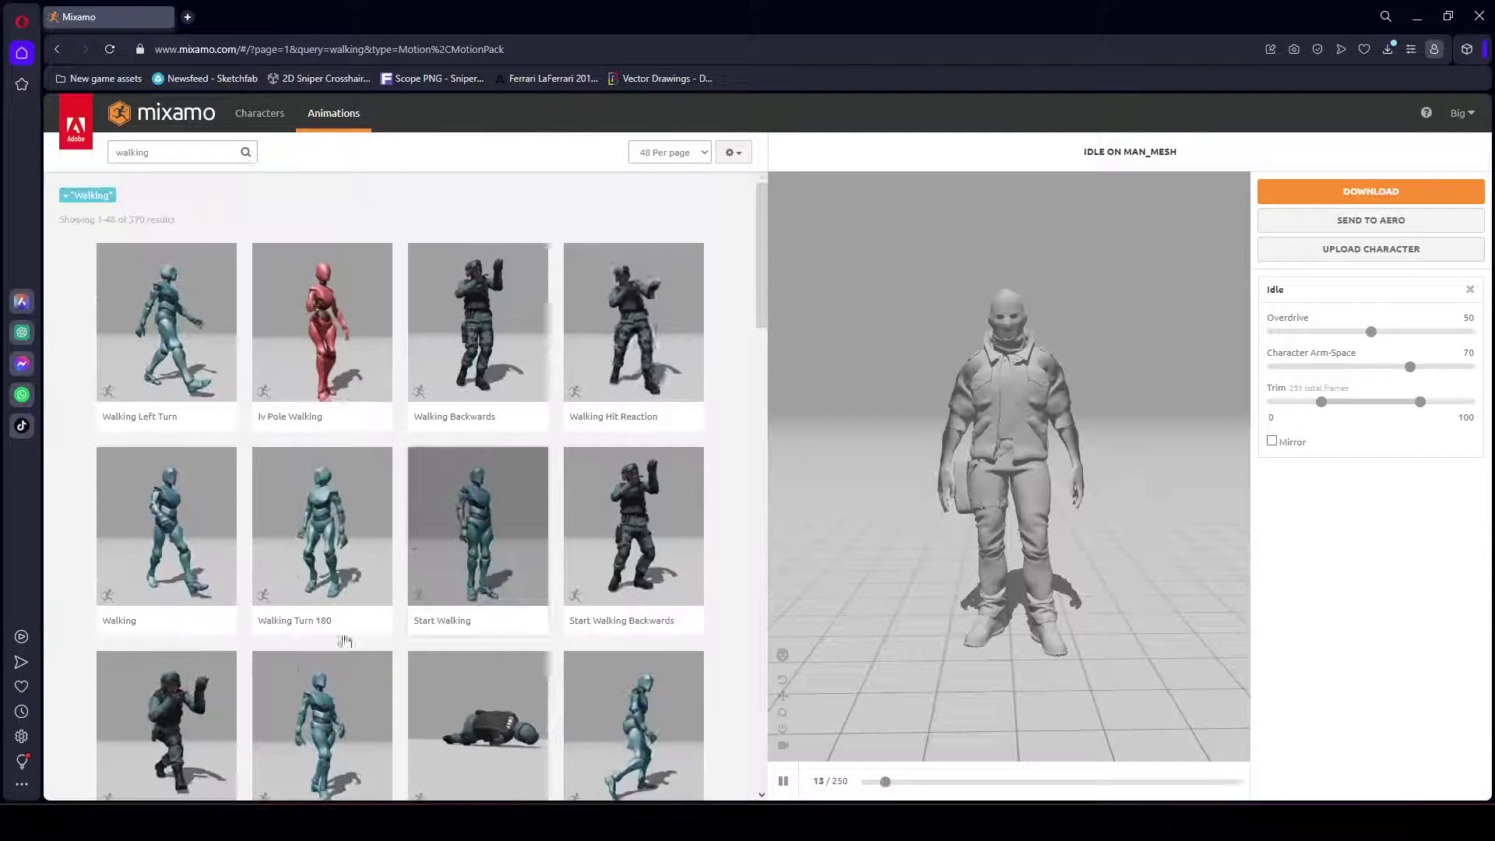
- Apply the Walking animation below Walking Left Turn to the character, with In Place enabled and Character Arm-Space at 70
click(159, 509)
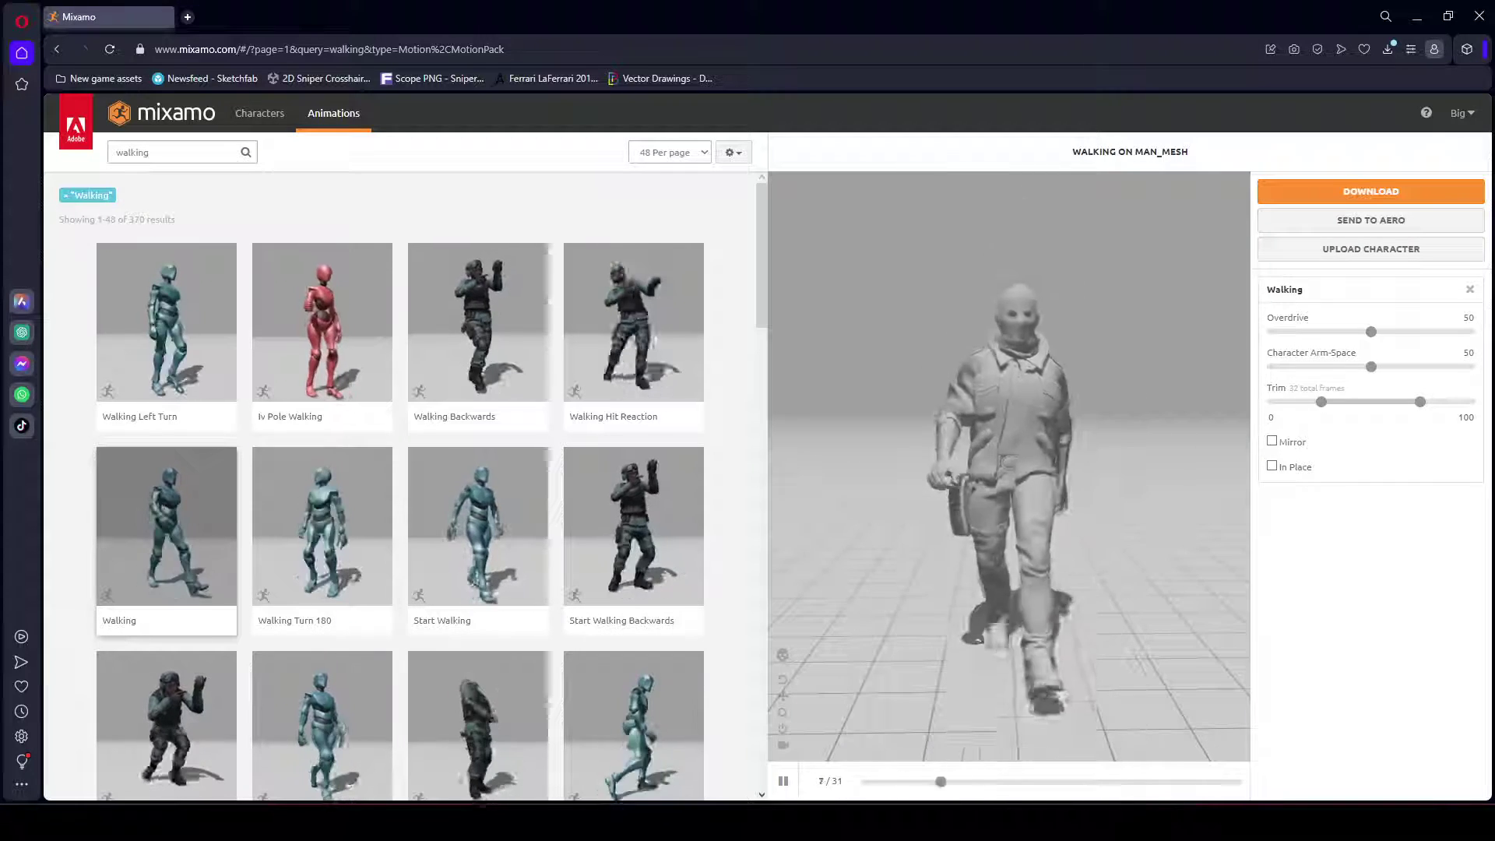
click(1294, 470)
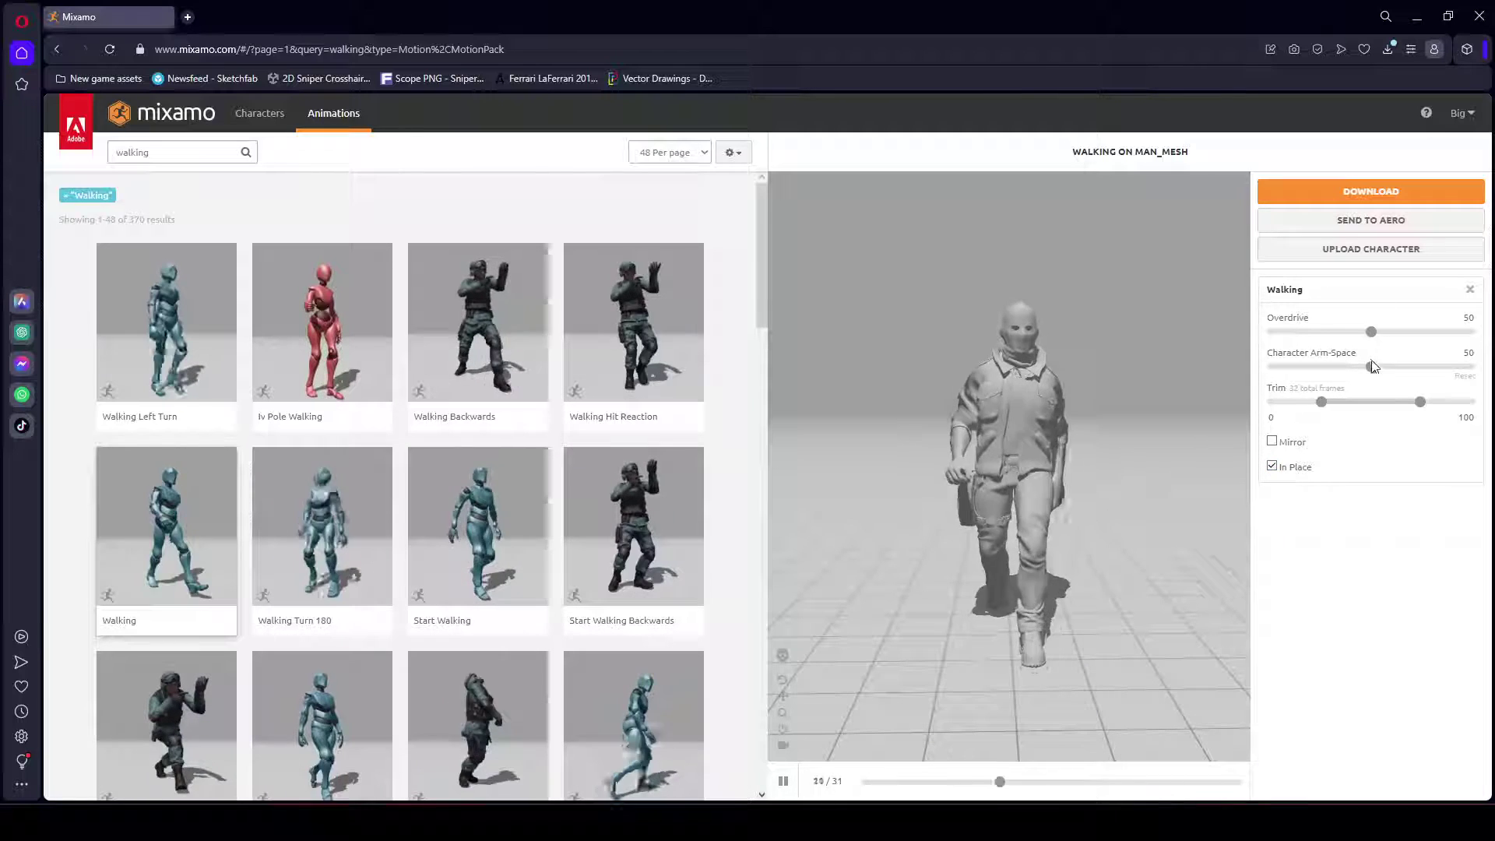
click(1410, 368)
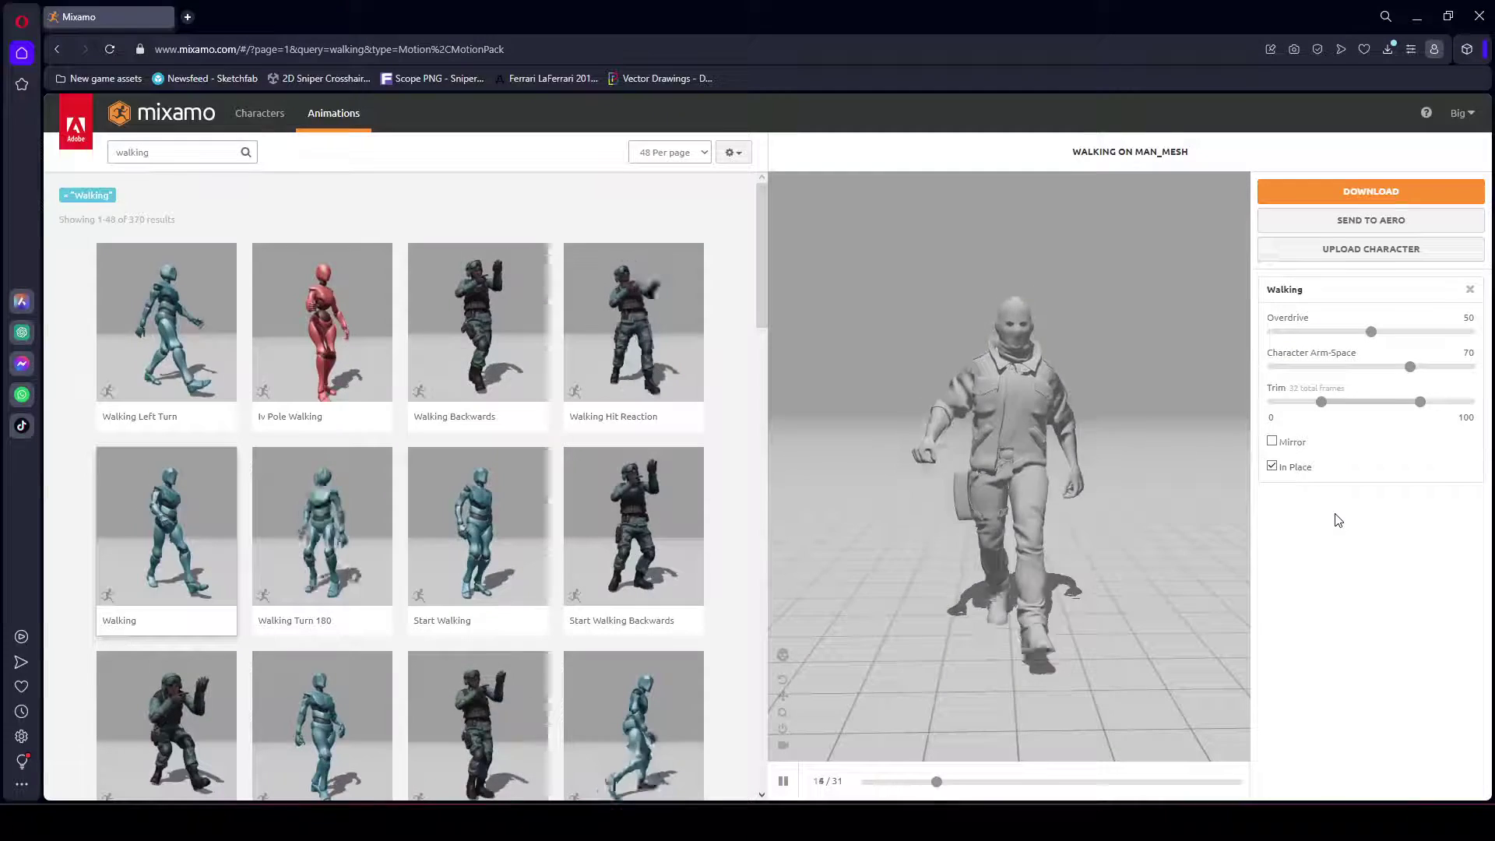
- Set the walk's Character Arm-Space to 65 and download it as FBX for Unity, Without Skin, at 30 frames per second
drag(910, 531, 1148, 545)
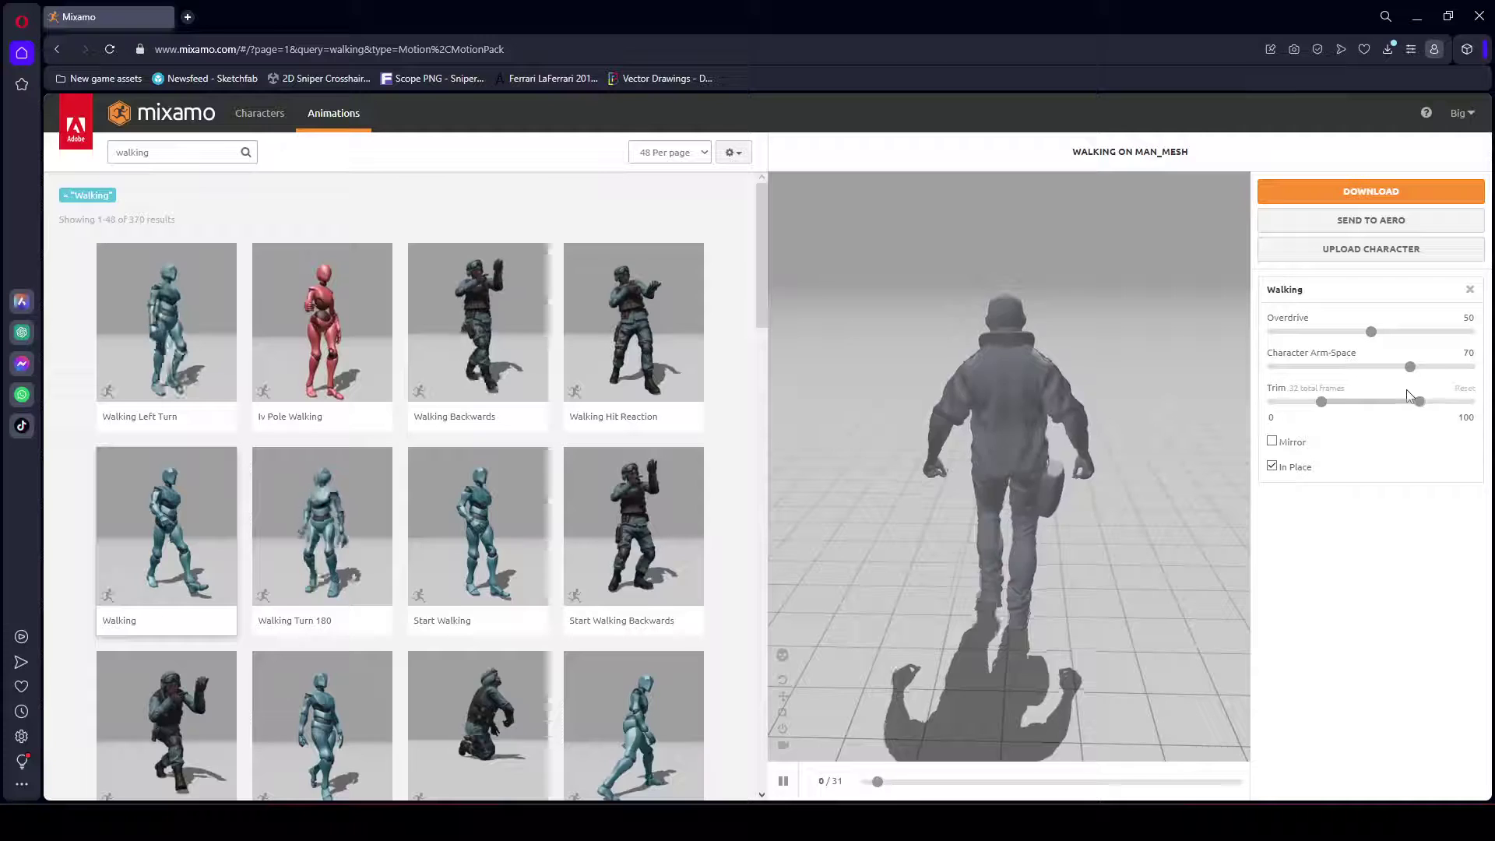
key(space)
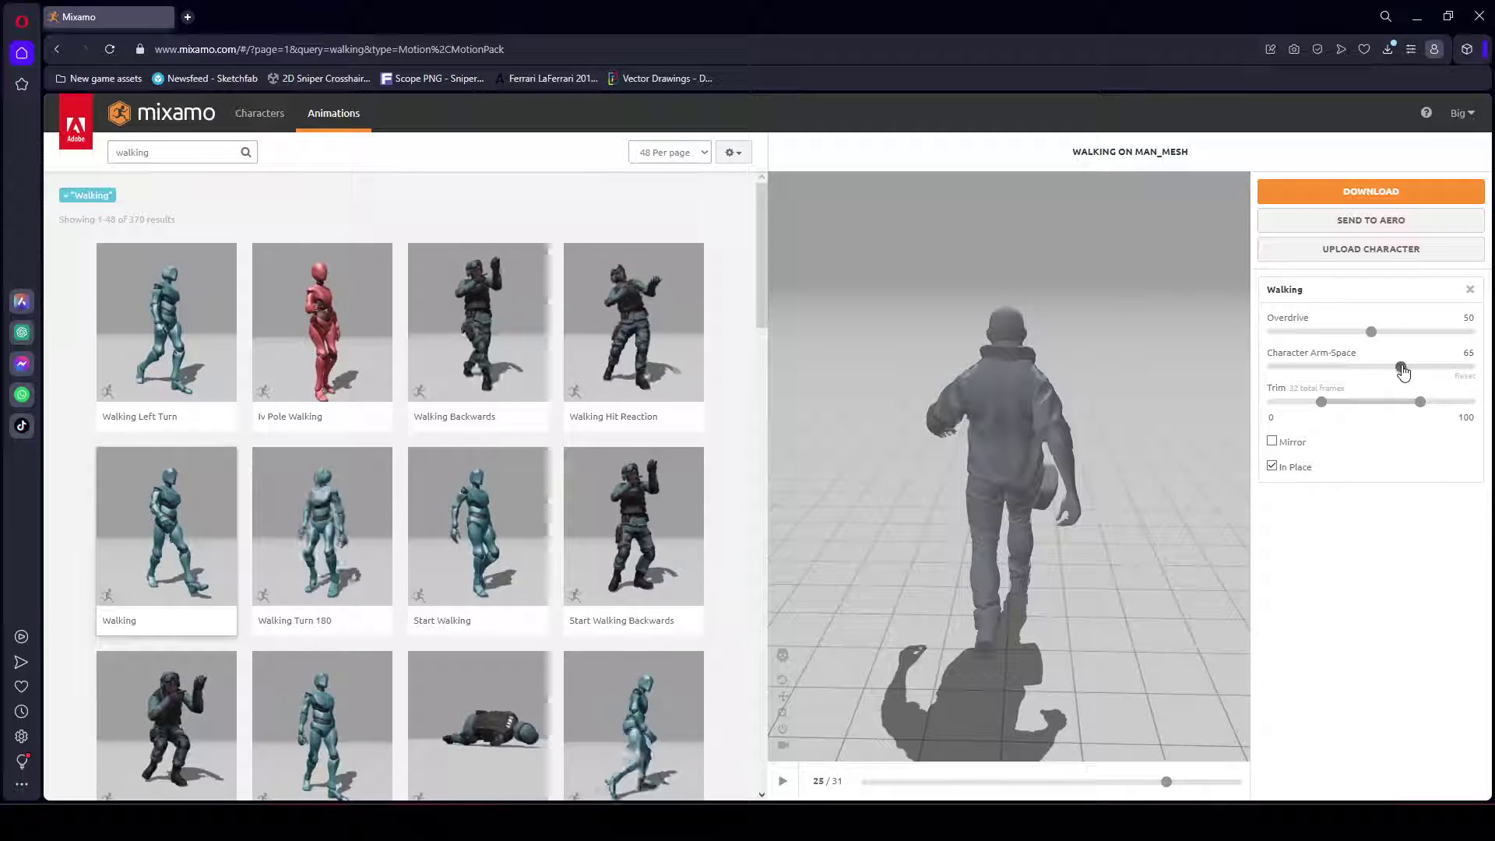
click(1403, 372)
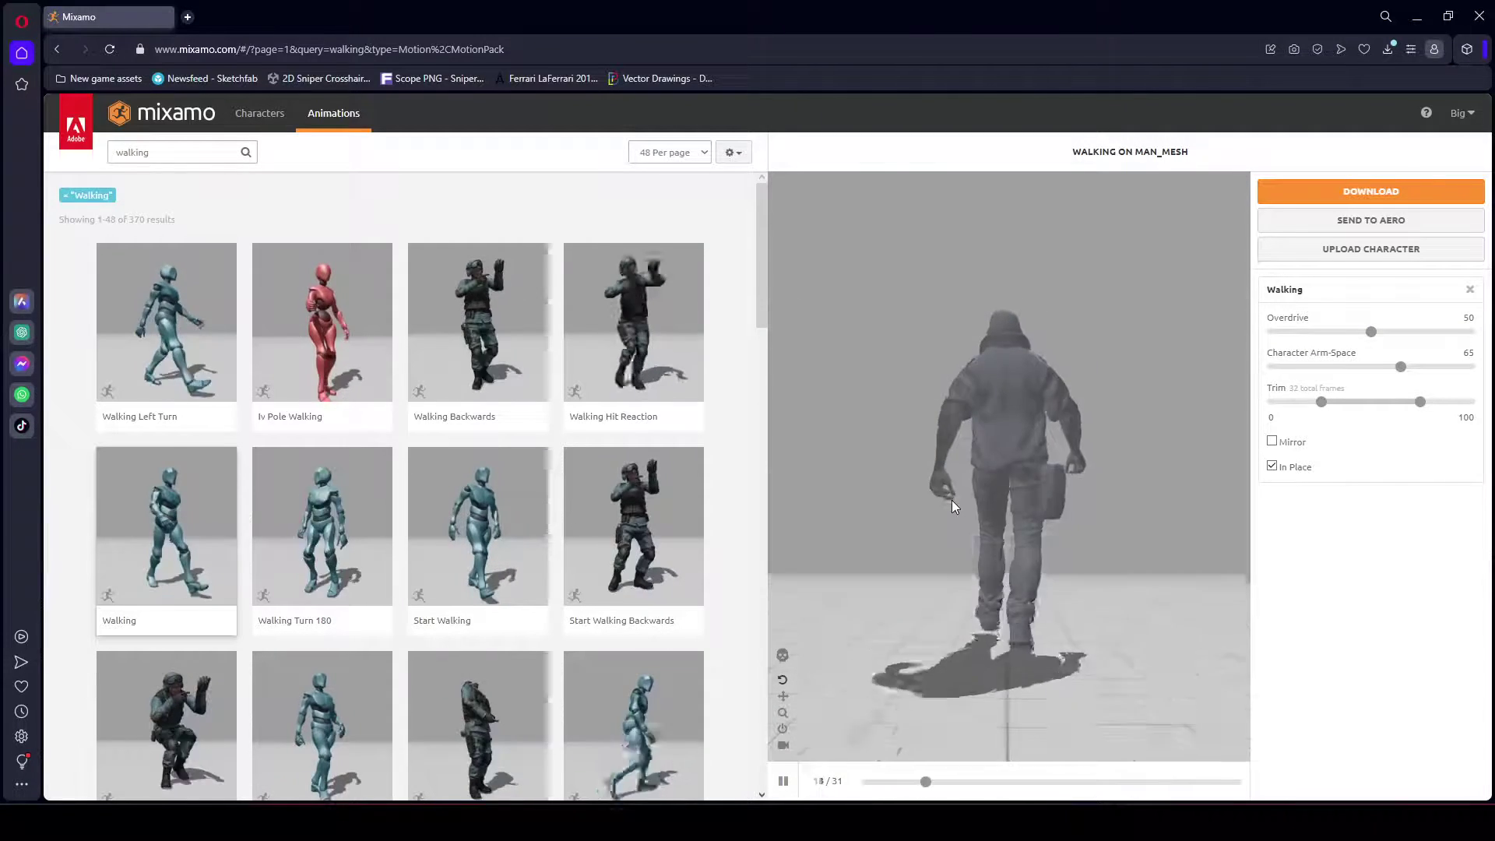
click(1386, 197)
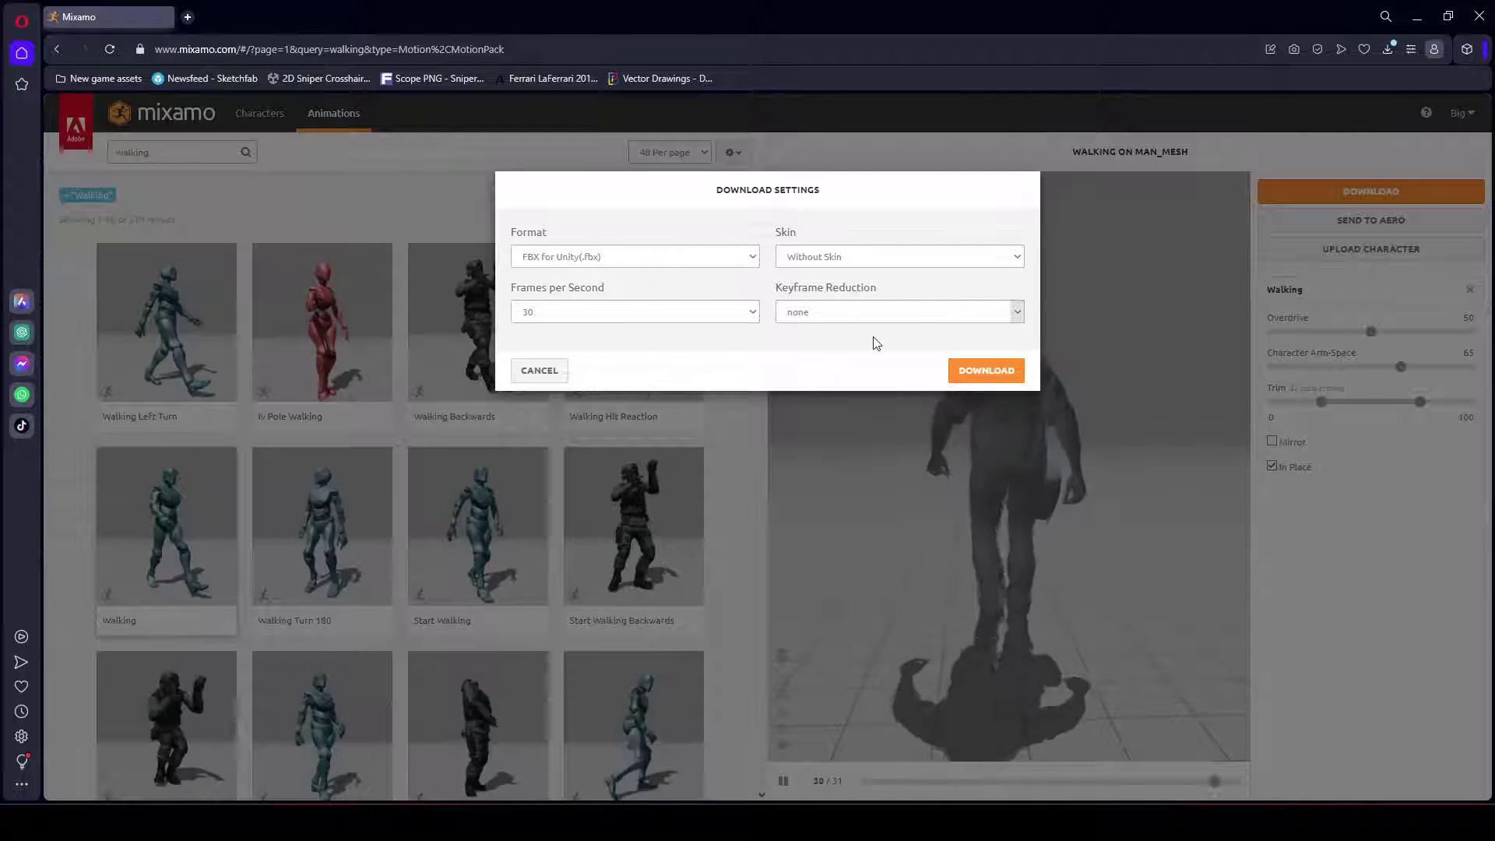
click(1005, 378)
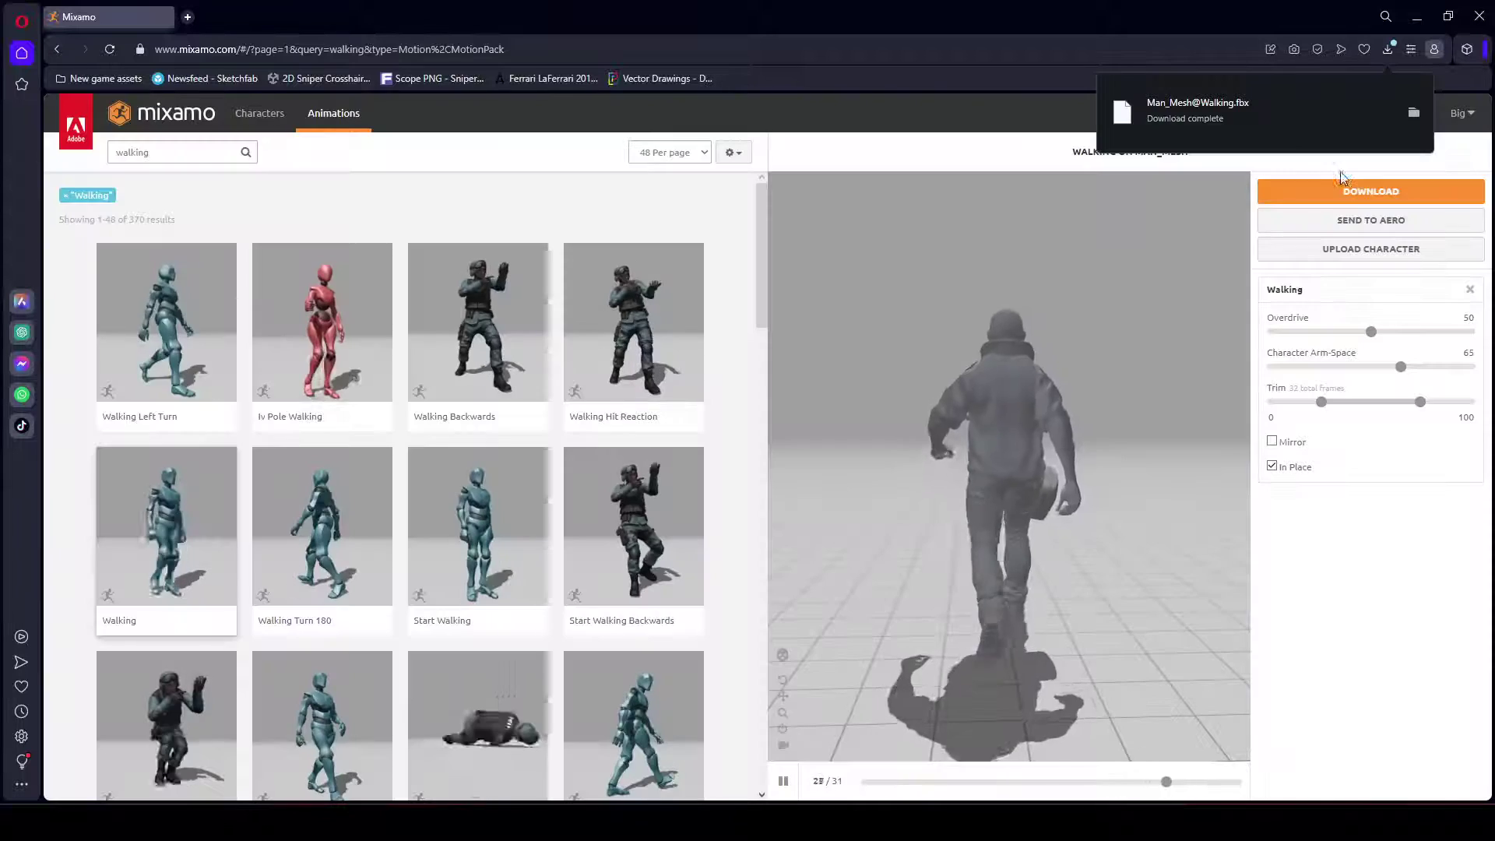
- Search for "running" and apply the Running animation below Standing Jump Running to the character with In Place enabled
click(150, 153)
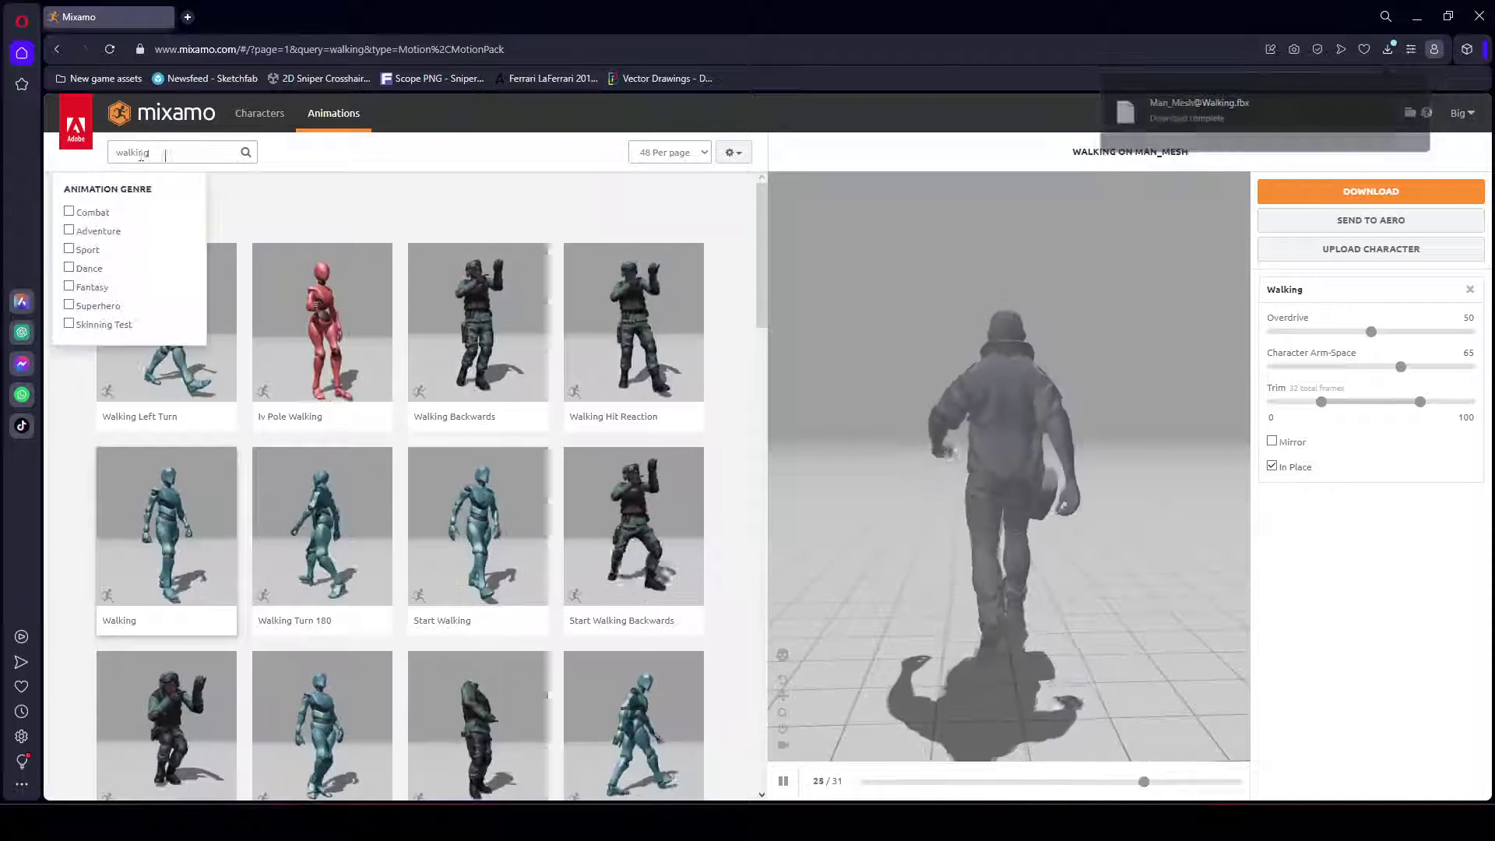
drag(149, 152, 106, 160)
text(running)
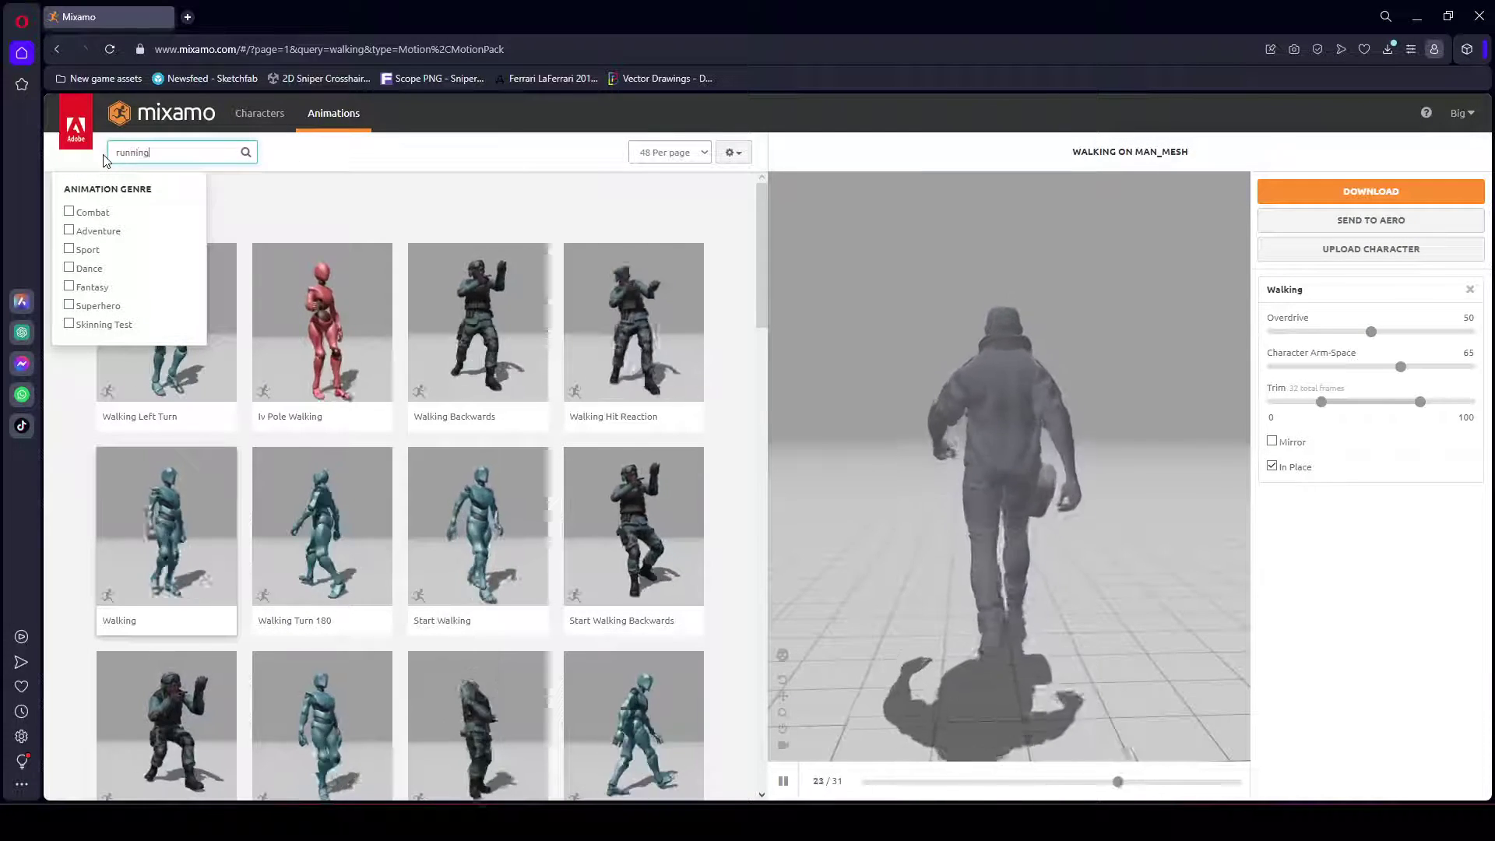
key(Return)
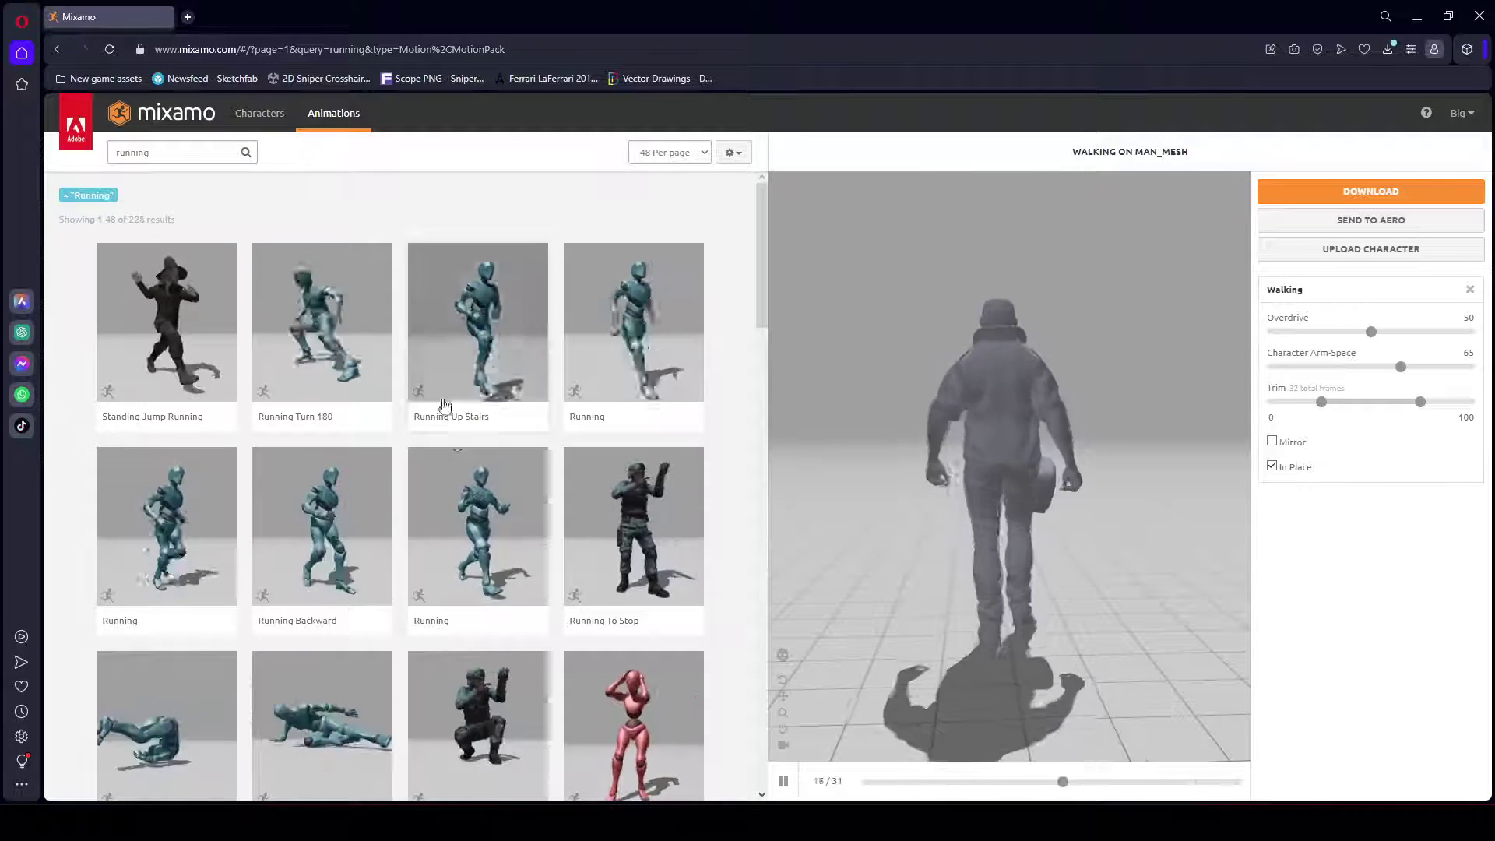
click(140, 528)
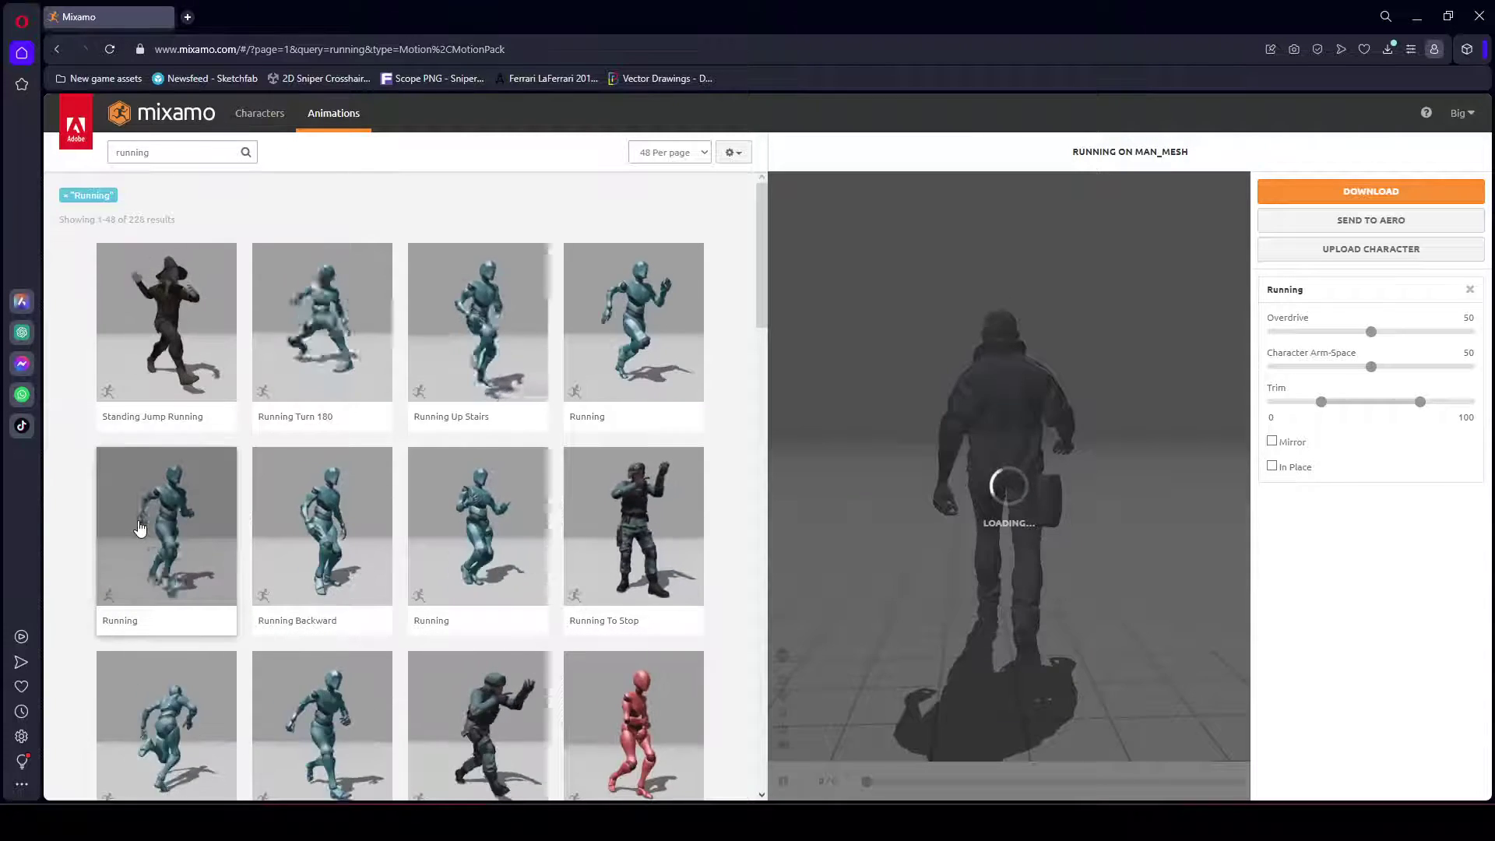
click(1299, 468)
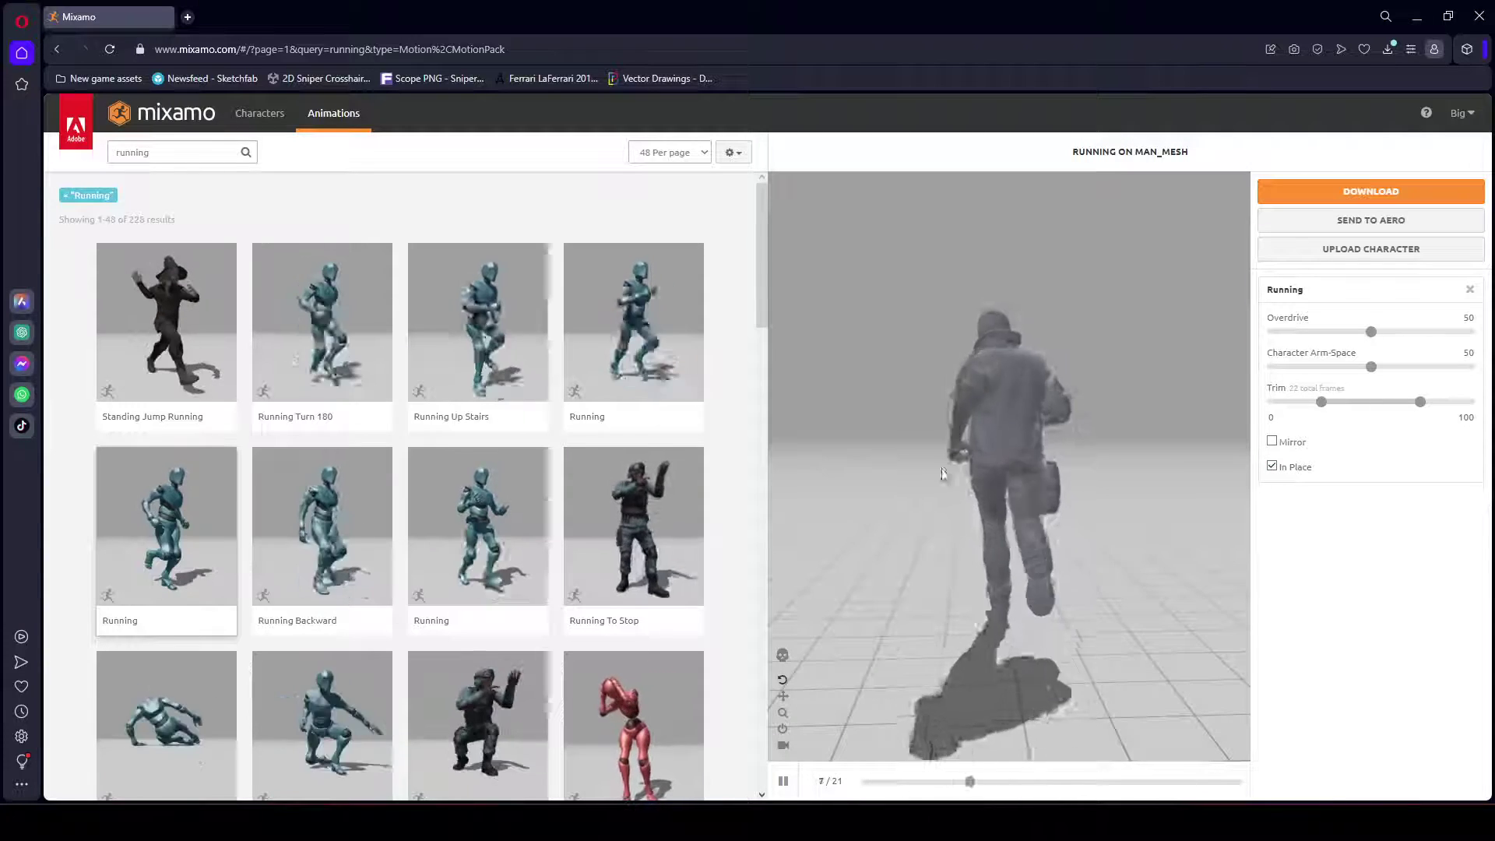
- Set the run's Character Arm-Space to 65, download it as FBX for Unity, Without Skin, at 30 frames per second, and reset Overdrive
drag(1000, 479, 966, 469)
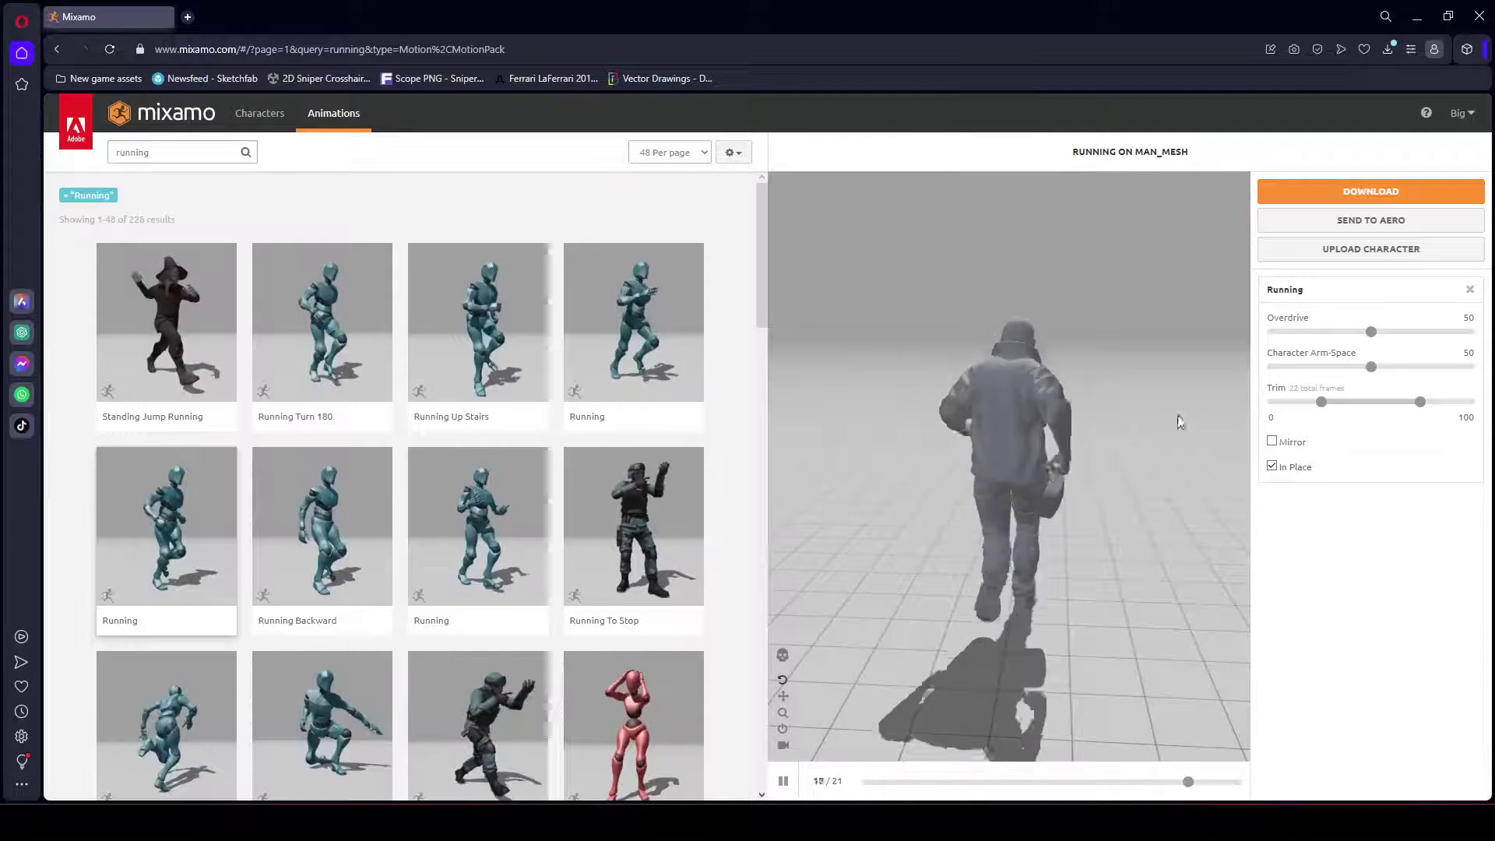
click(1375, 370)
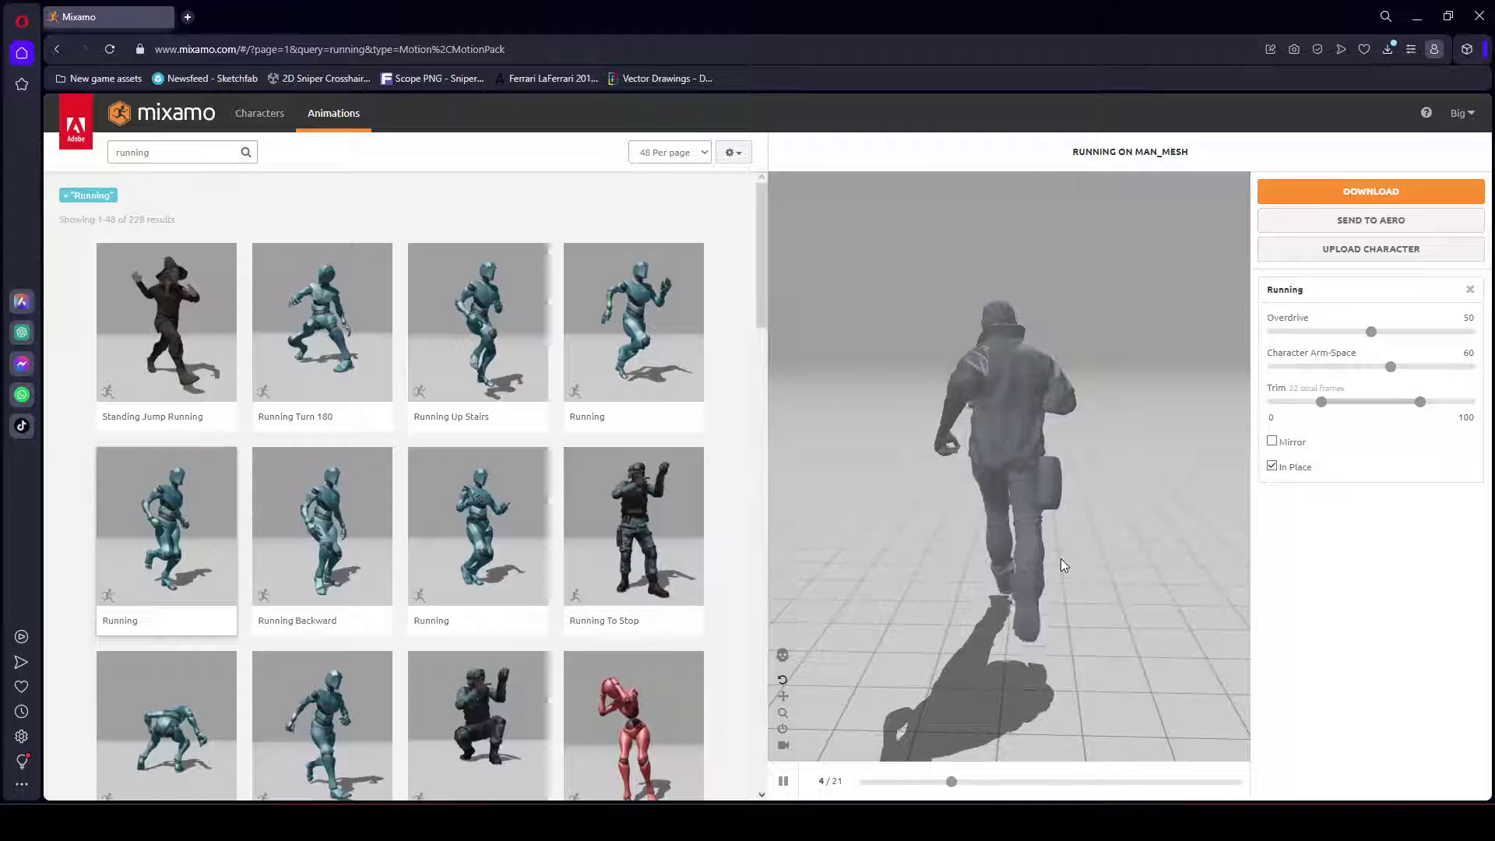
drag(1391, 377, 1394, 374)
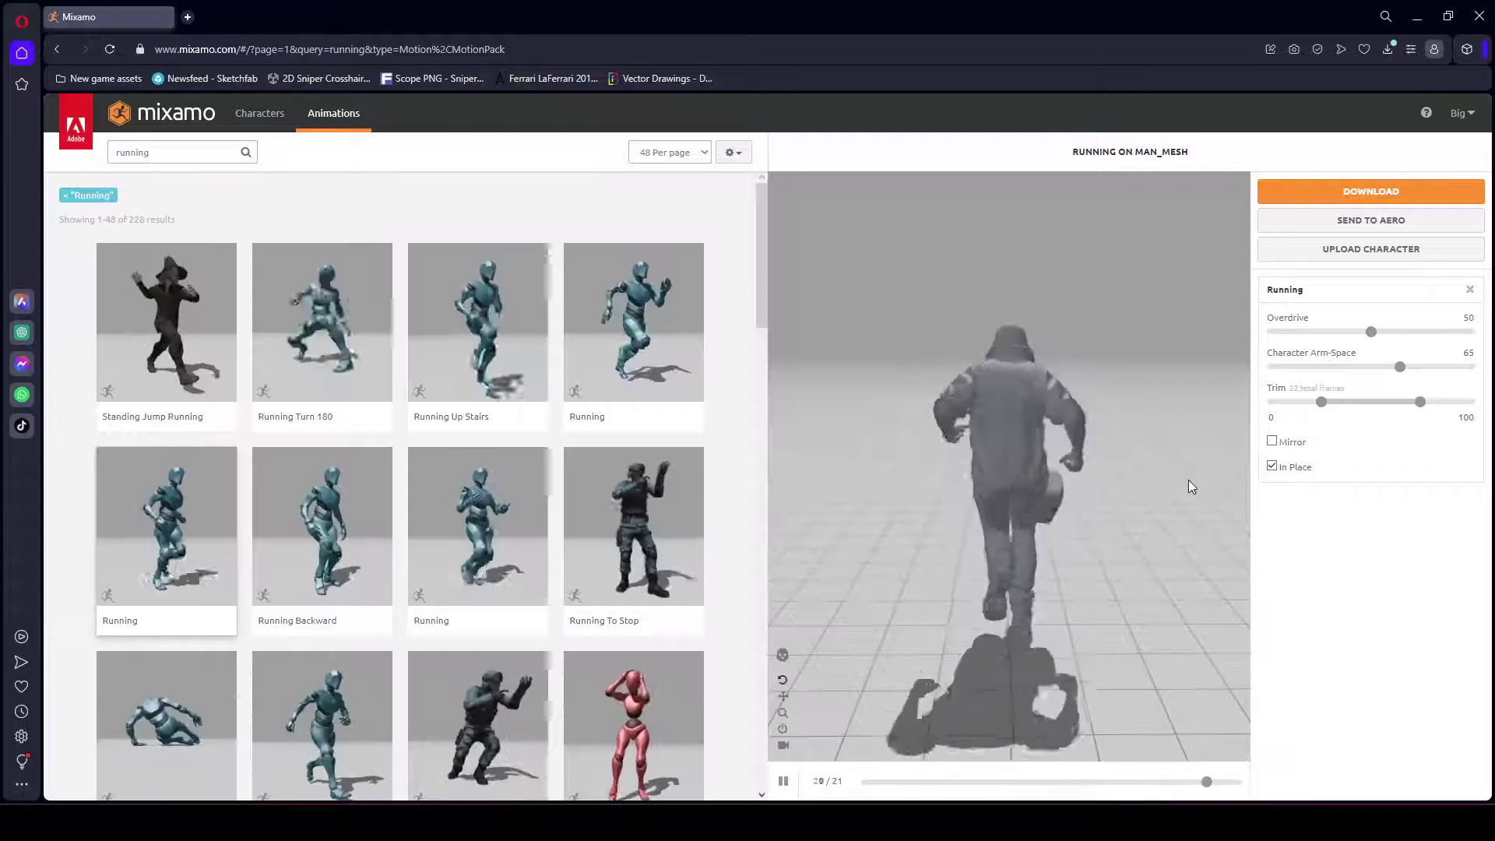
drag(1170, 348, 1137, 459)
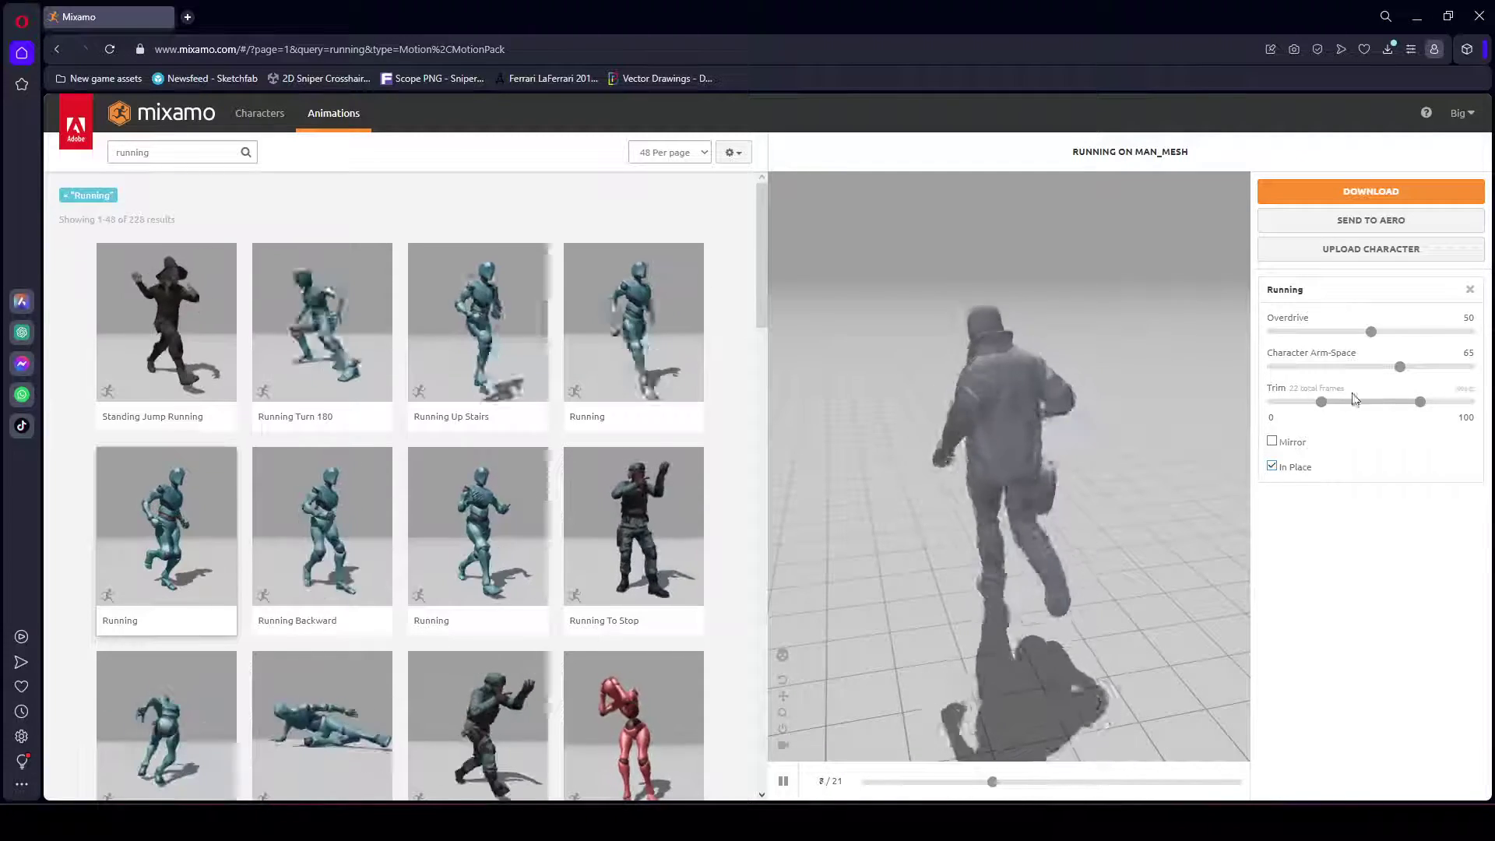
click(1384, 191)
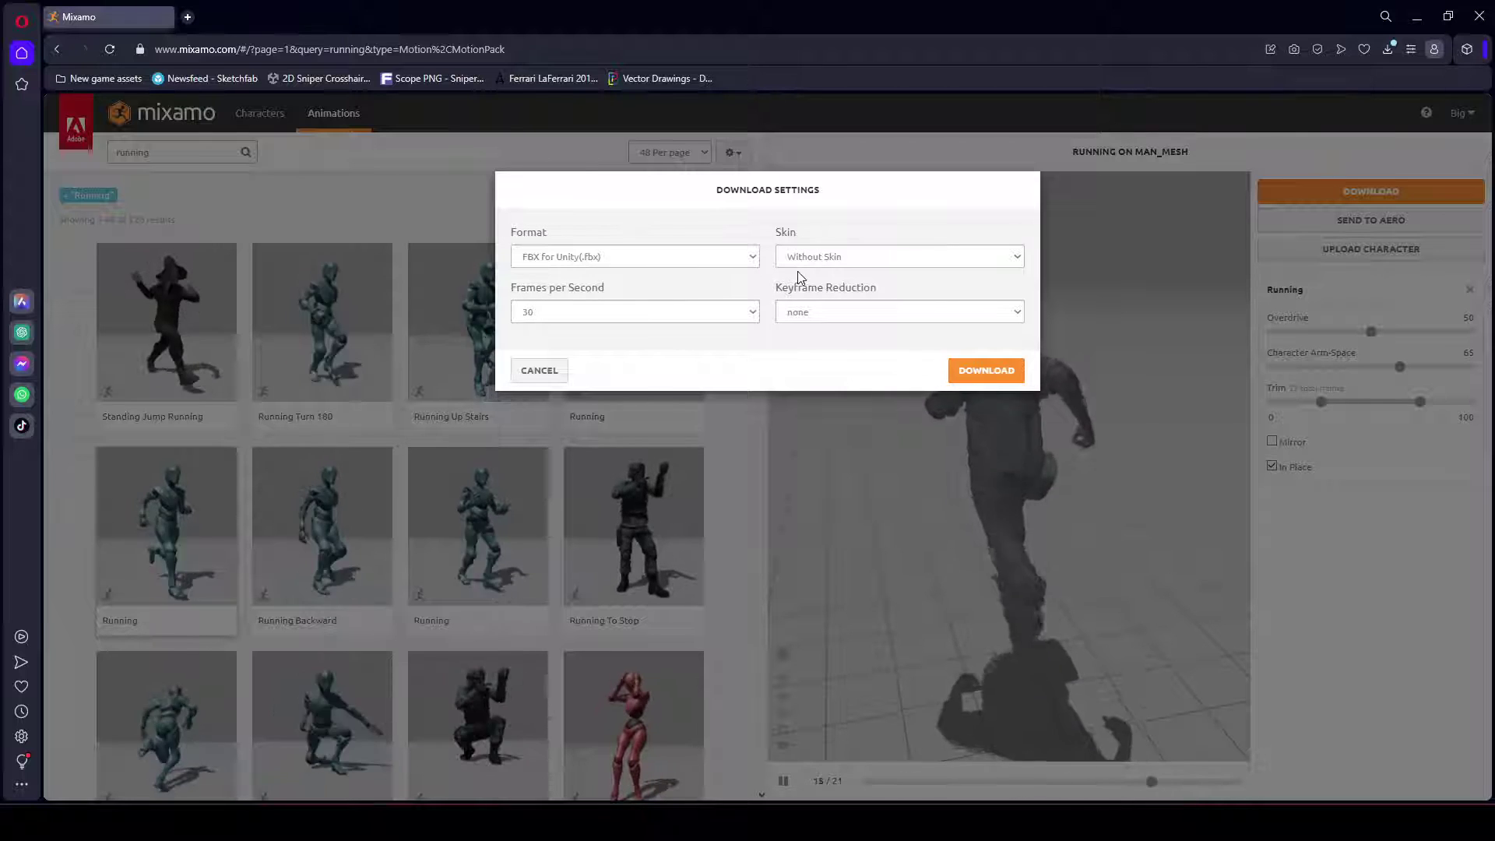
click(982, 374)
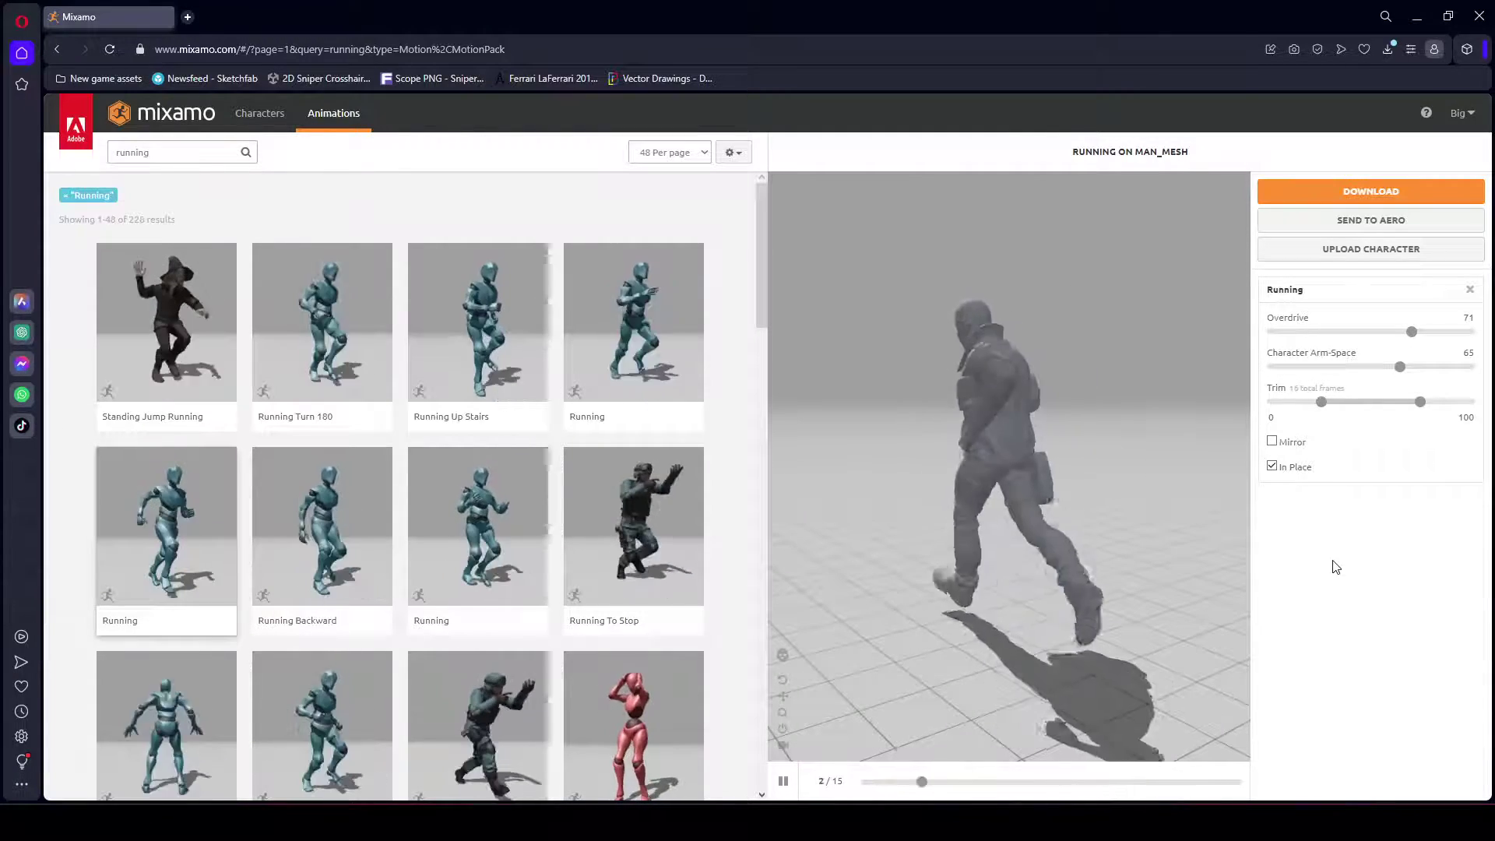
drag(1412, 331, 1371, 333)
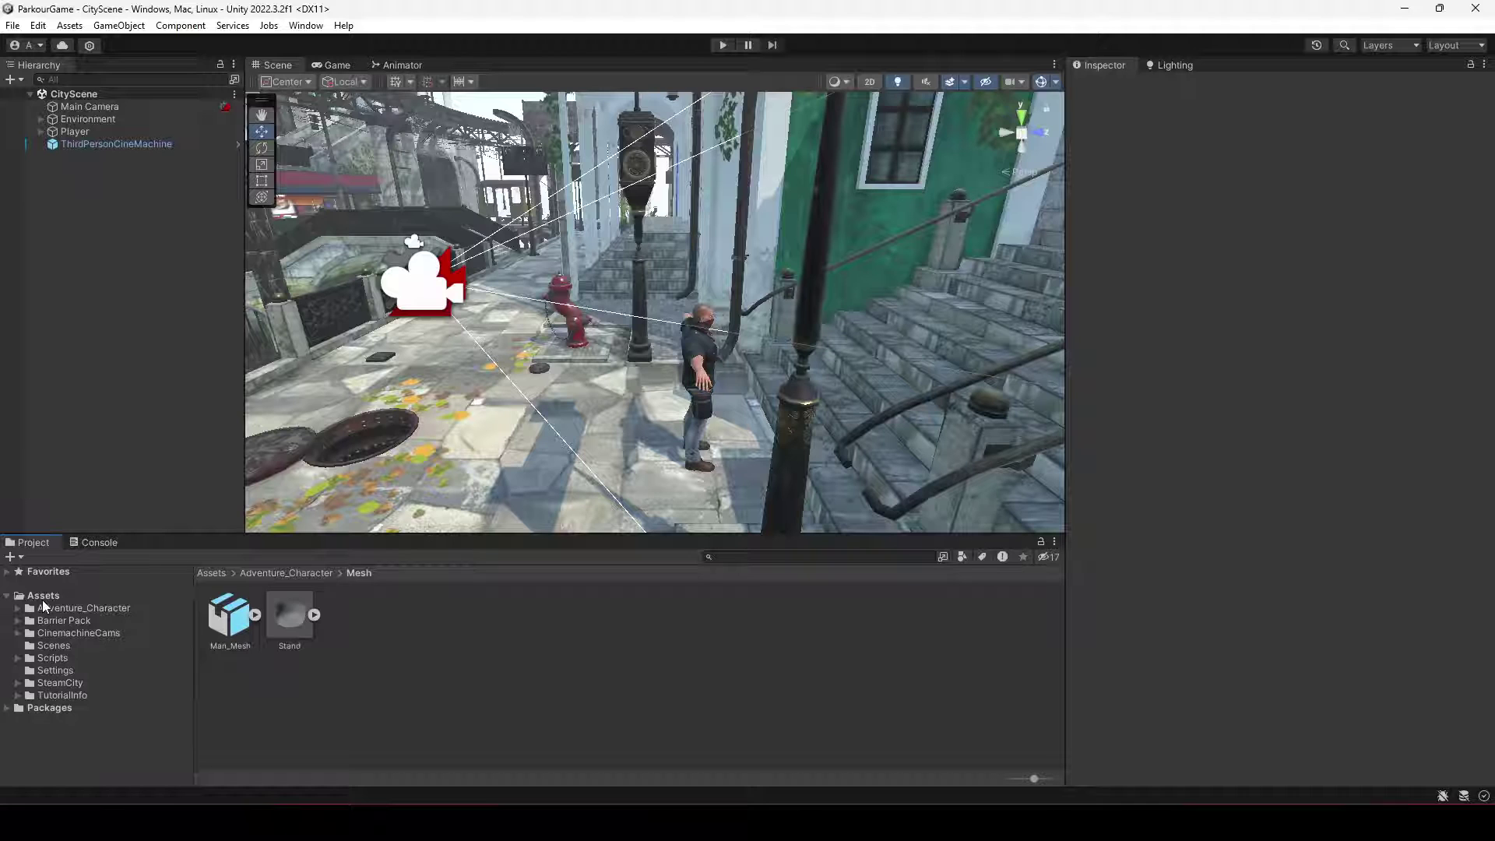
- In the ParkourGame project in Unity, create a folder named Animations directly under Assets and open it
click(43, 597)
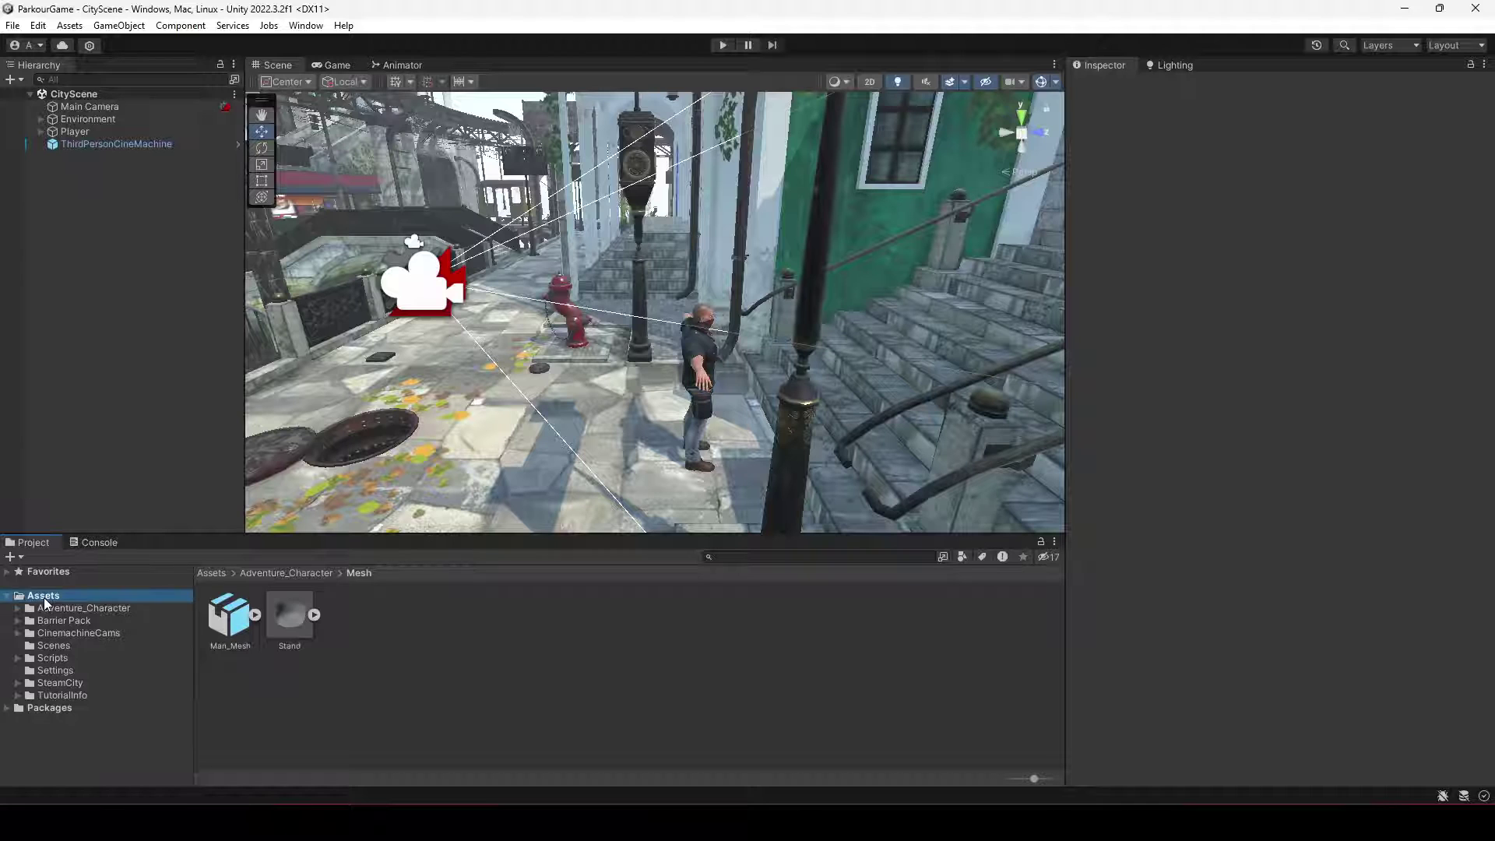
right_click(449, 690)
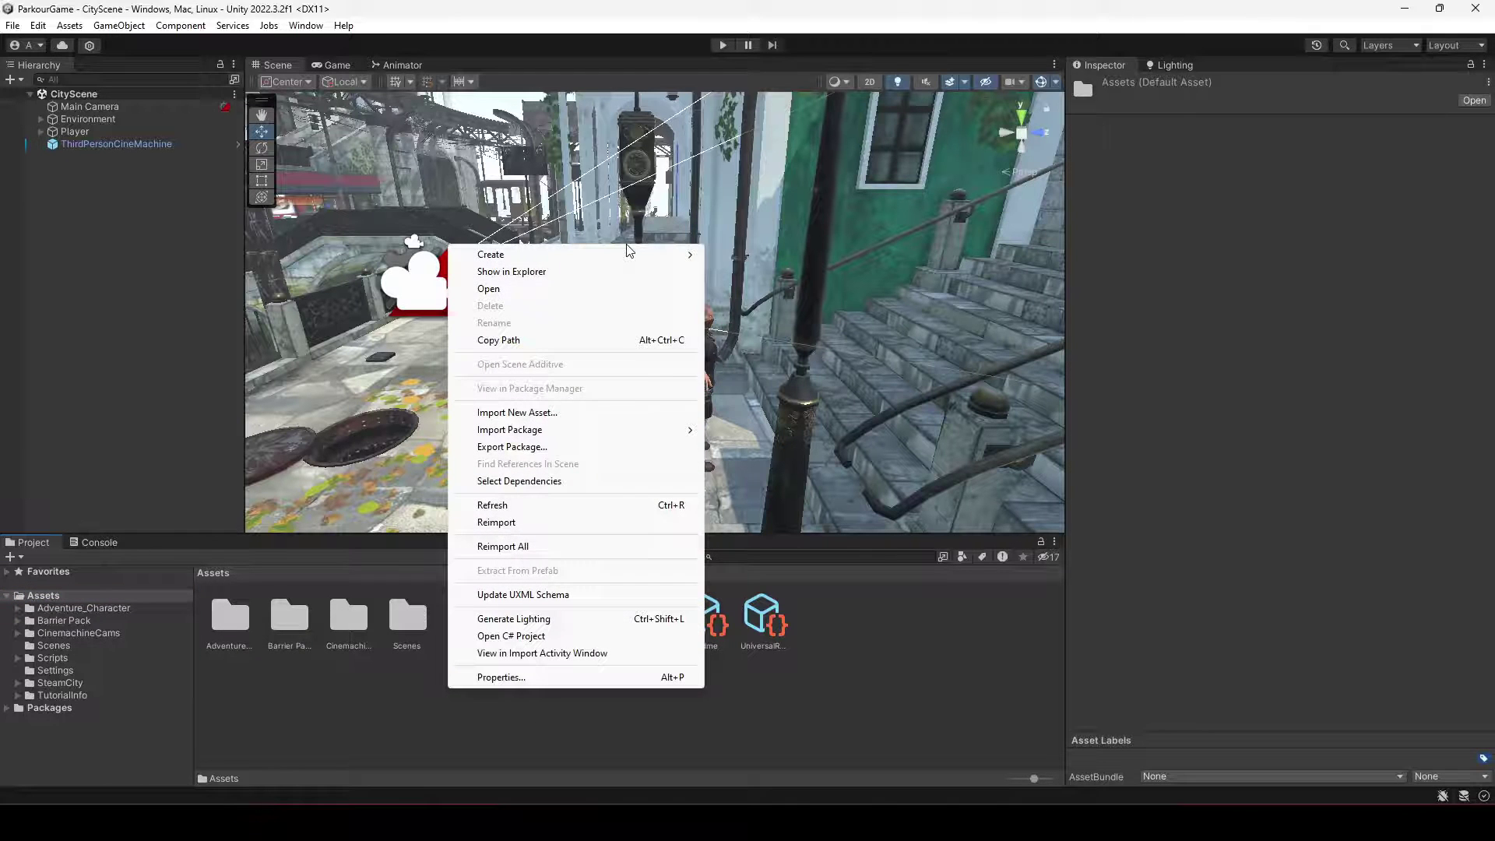
mouse_move(637, 257)
click(758, 41)
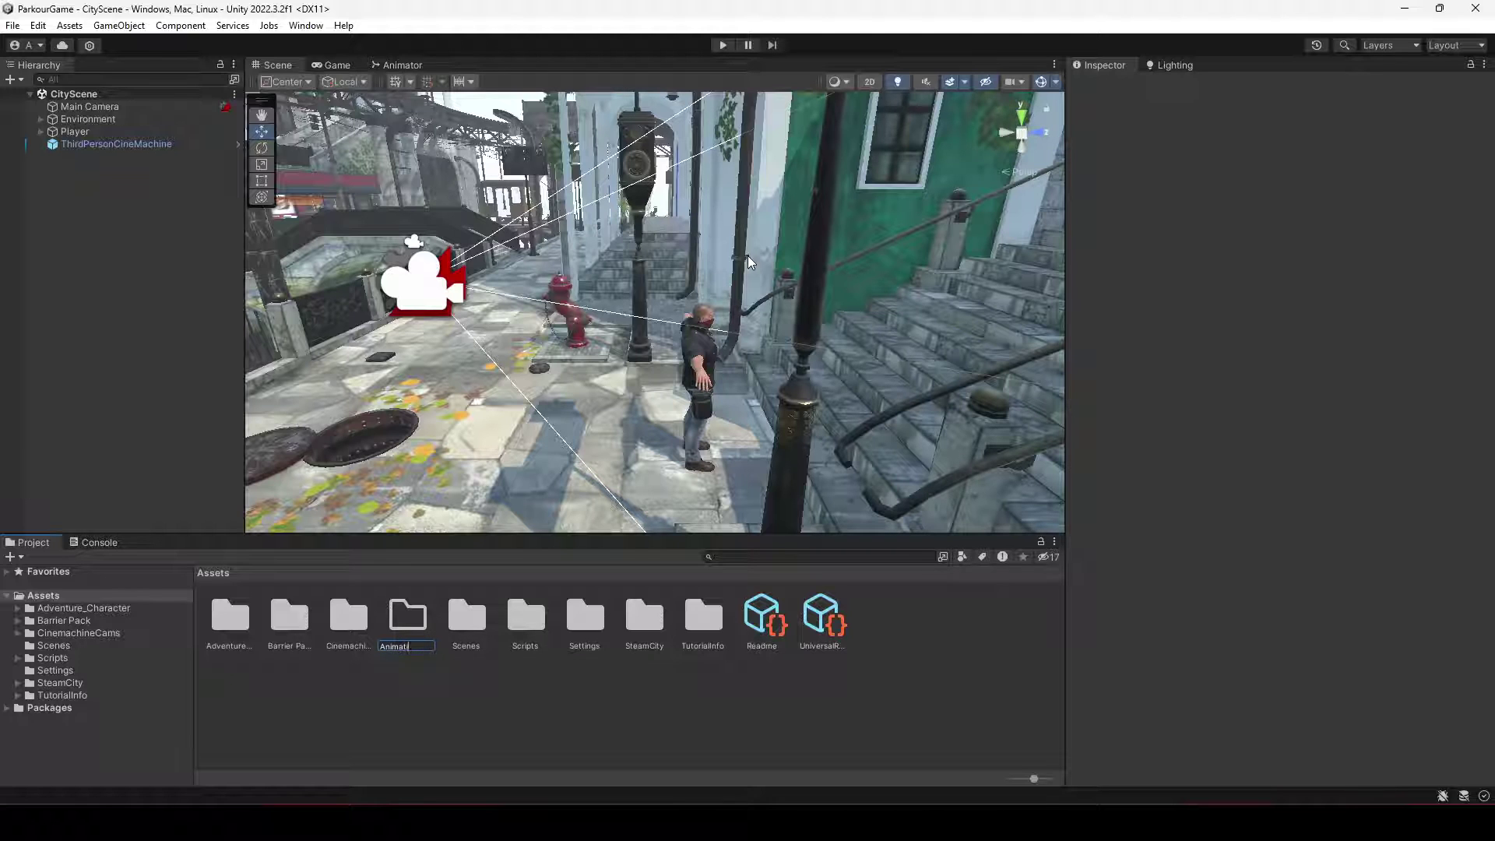
key(Return)
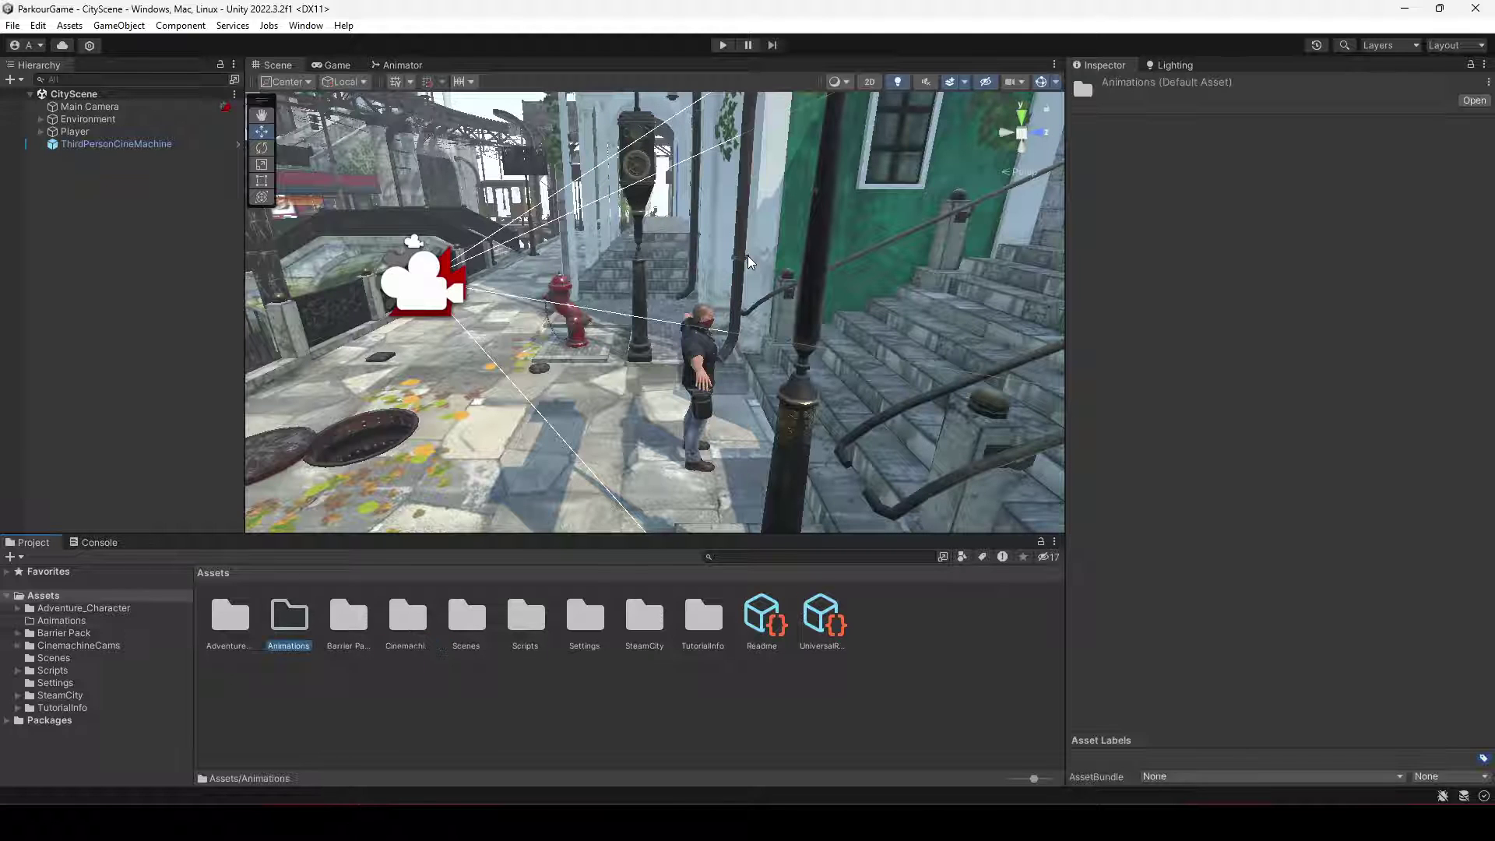
key(Return)
- Import the three downloaded Man_Mesh animation files from the desktop into the Animations folder and check each one
click(1399, 8)
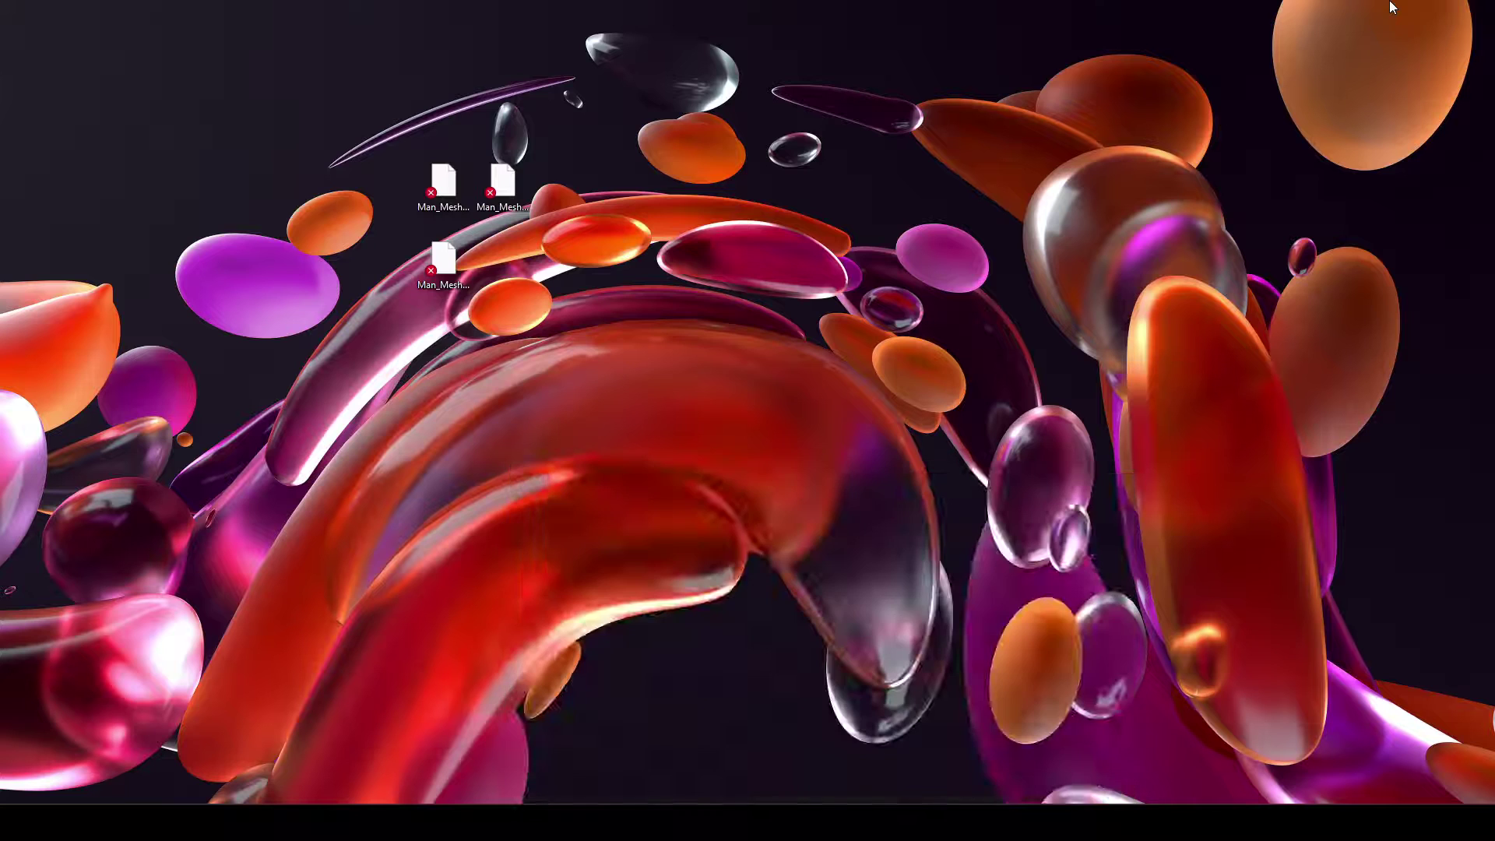
drag(795, 17, 414, 391)
drag(433, 172, 296, 660)
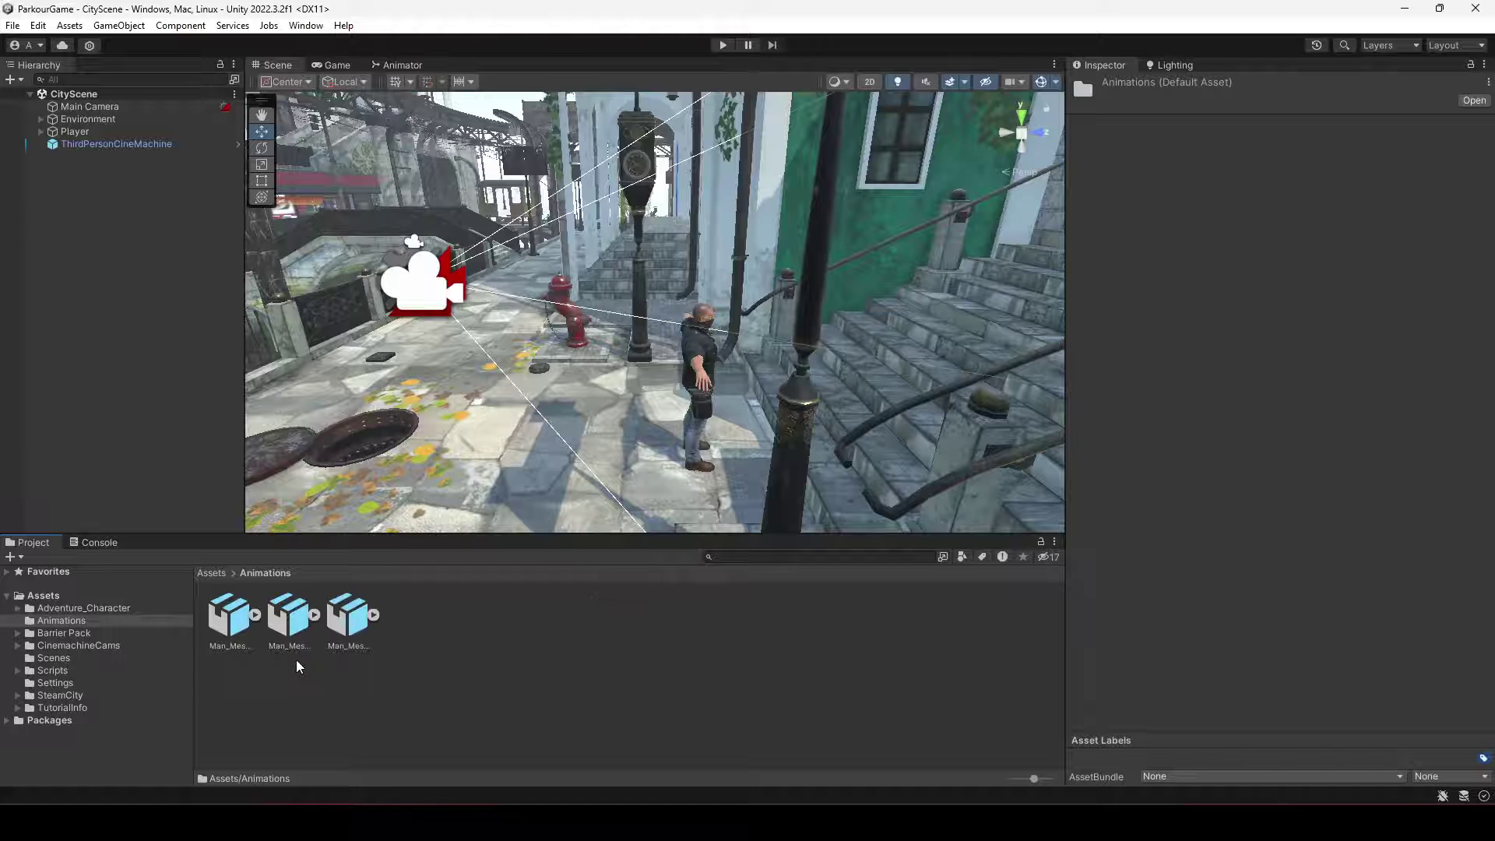
click(244, 623)
click(288, 619)
click(320, 635)
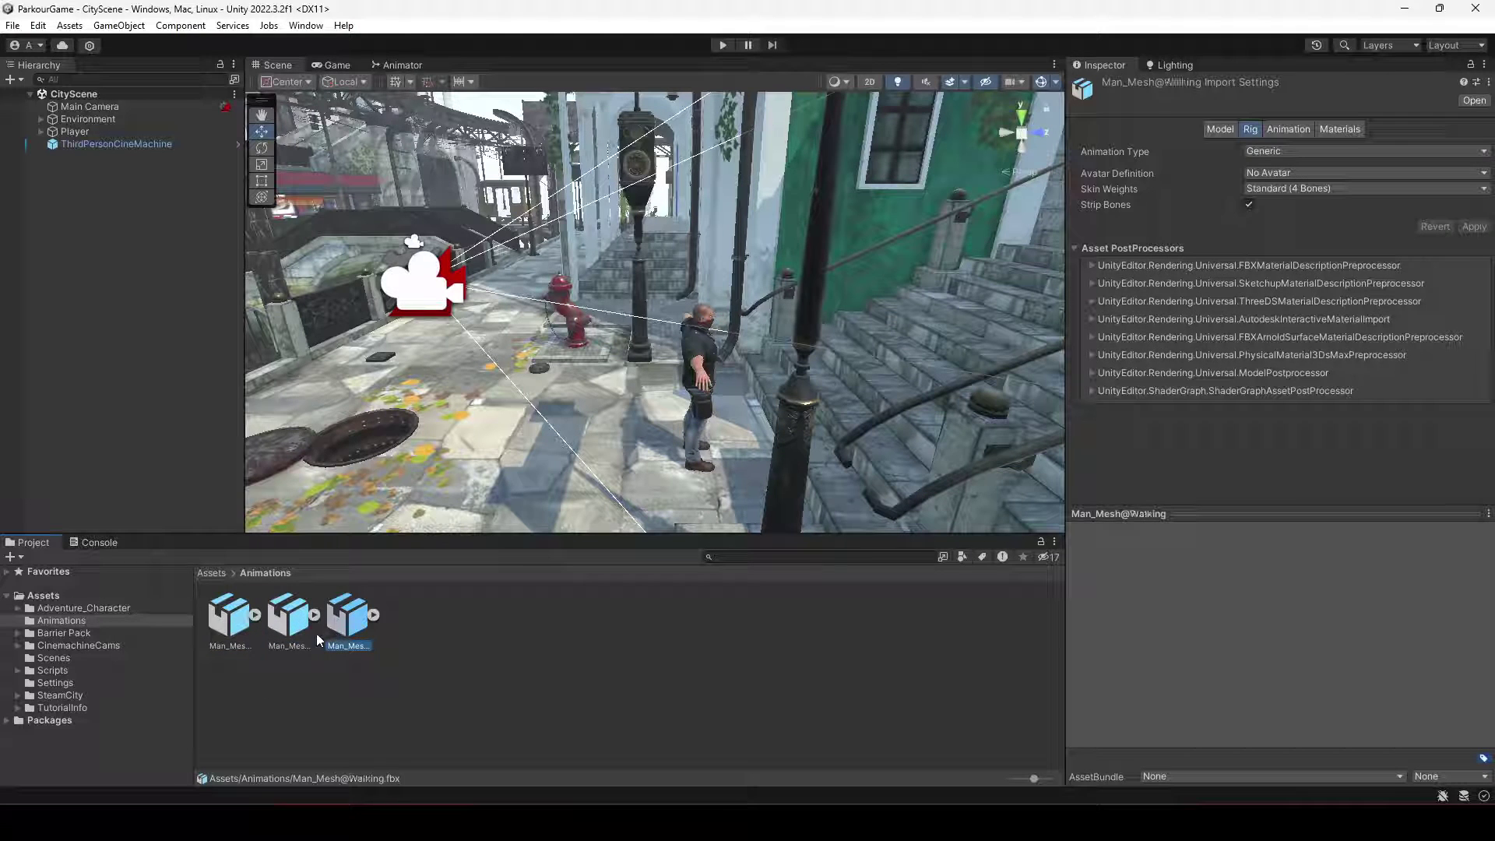
- For all three imported animation files, set the rig's Animation Type to Humanoid and Avatar Definition to Copy From Other Avatar
click(218, 620)
shift+click(353, 617)
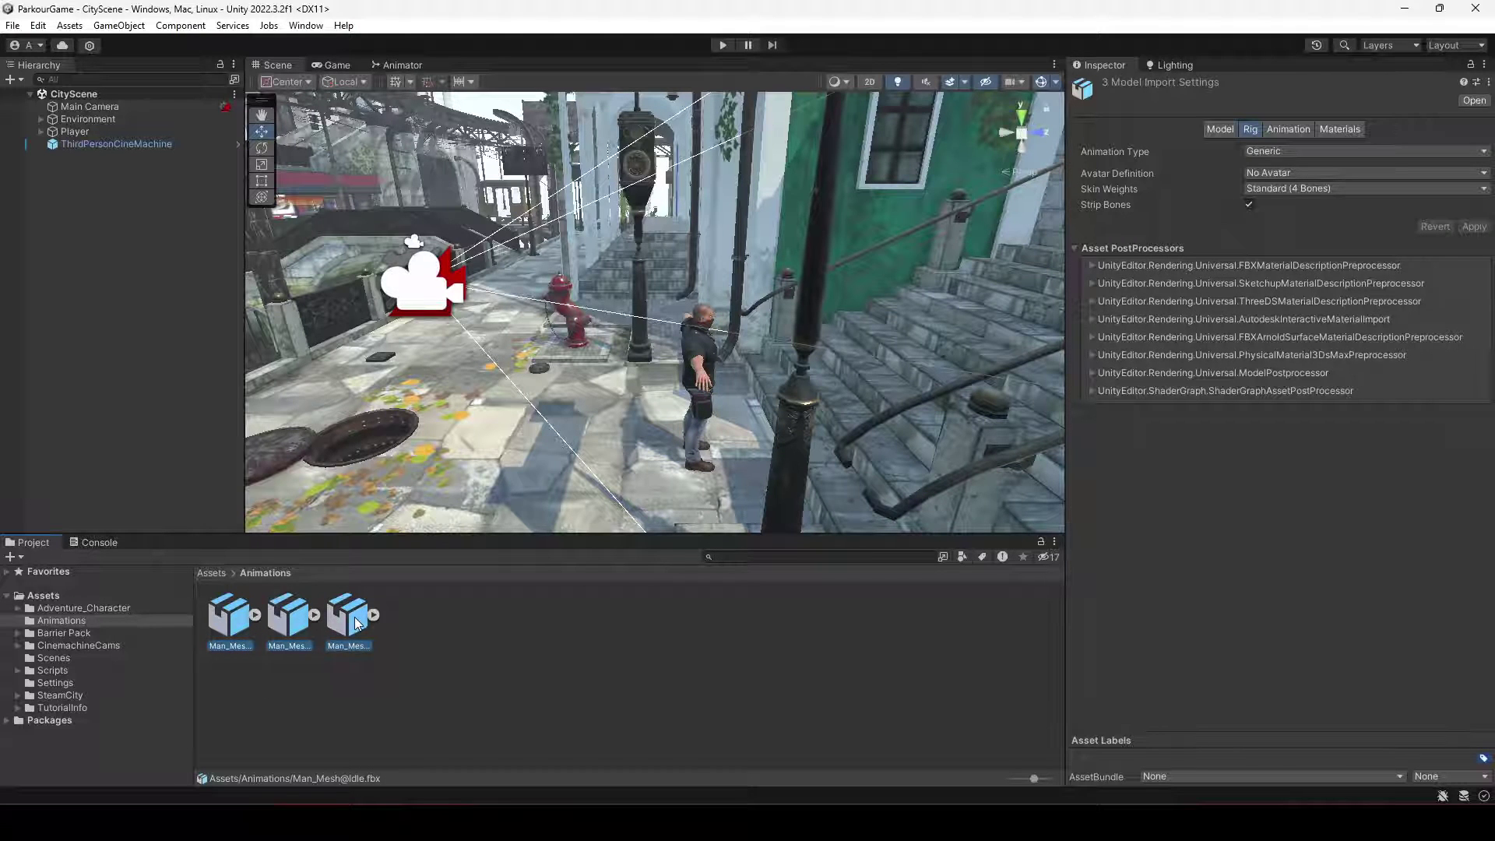
click(1282, 152)
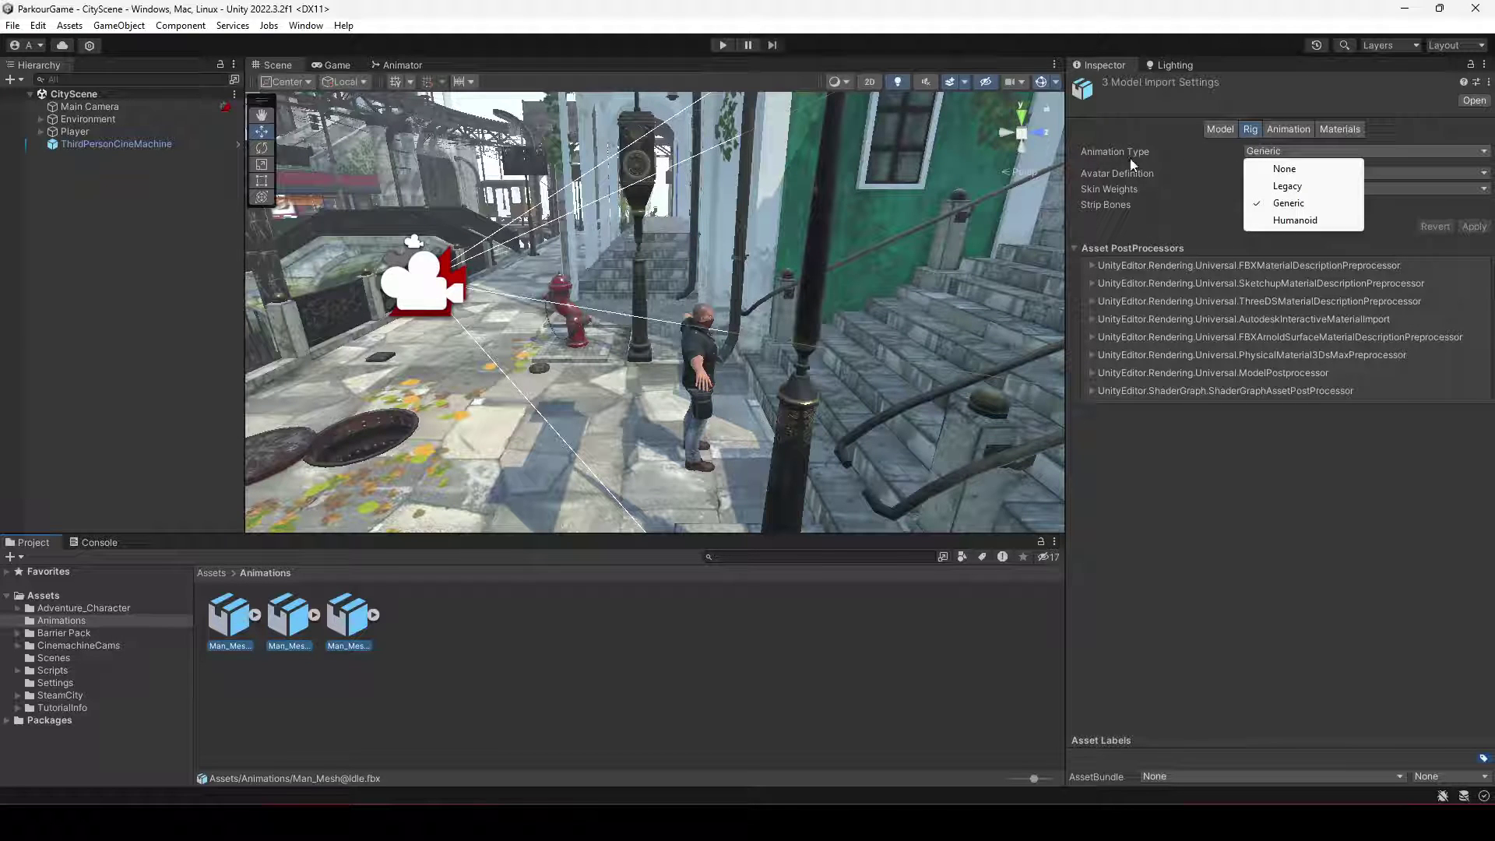
click(1291, 220)
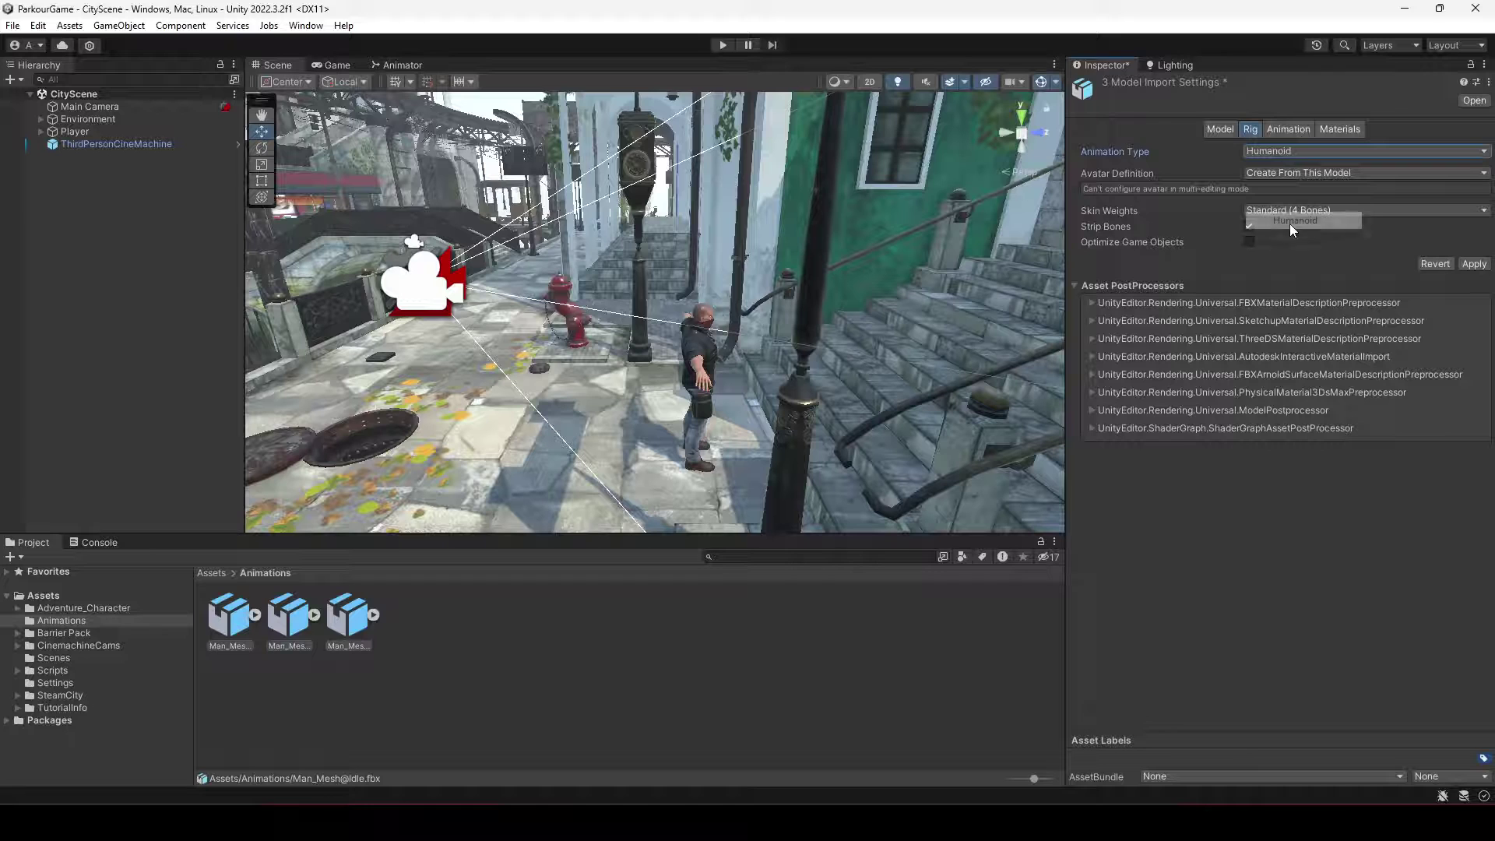
click(1288, 173)
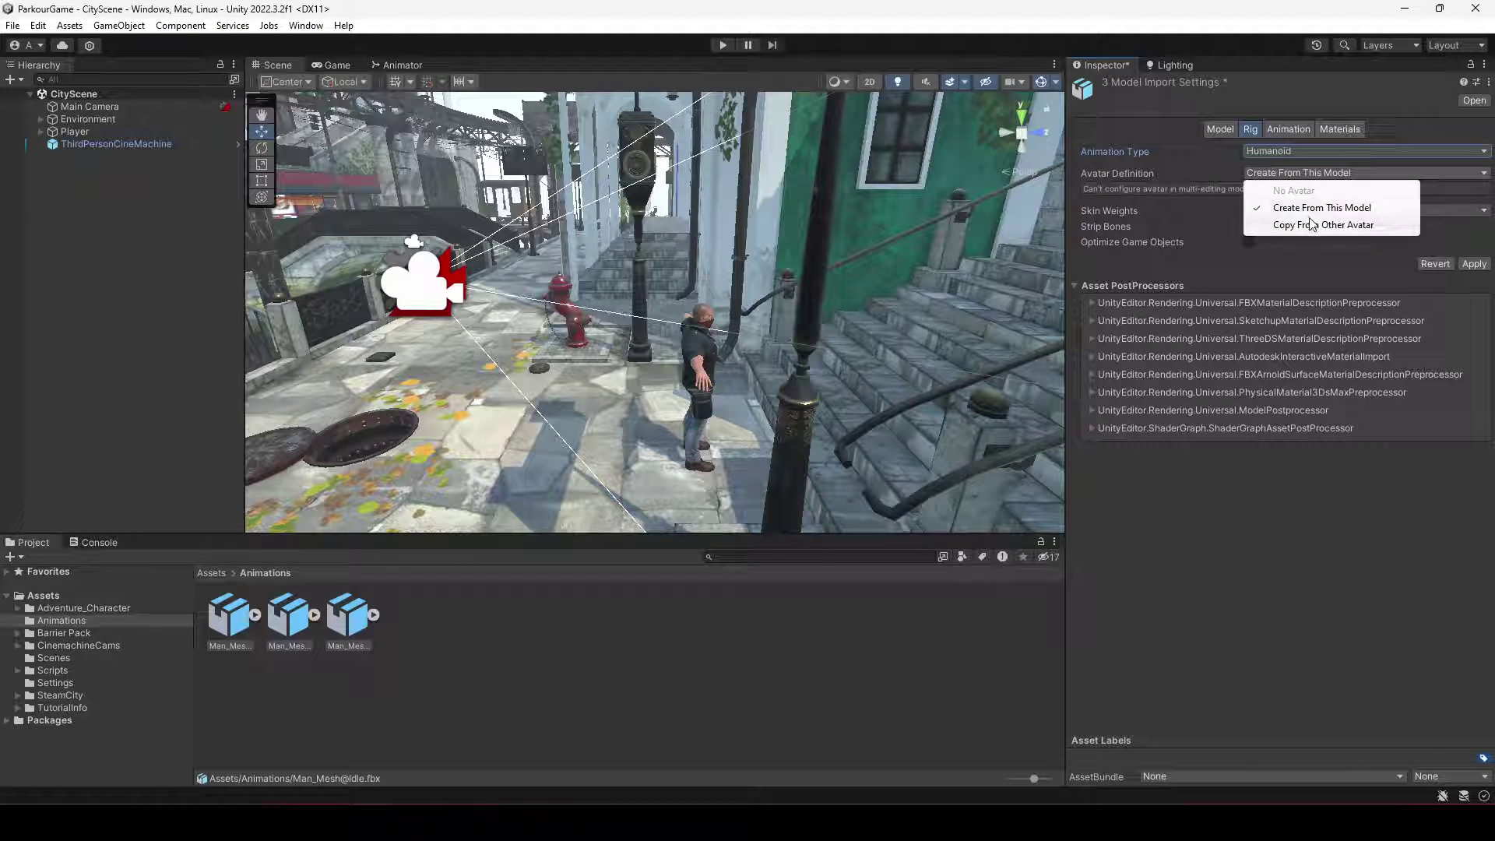
click(1285, 225)
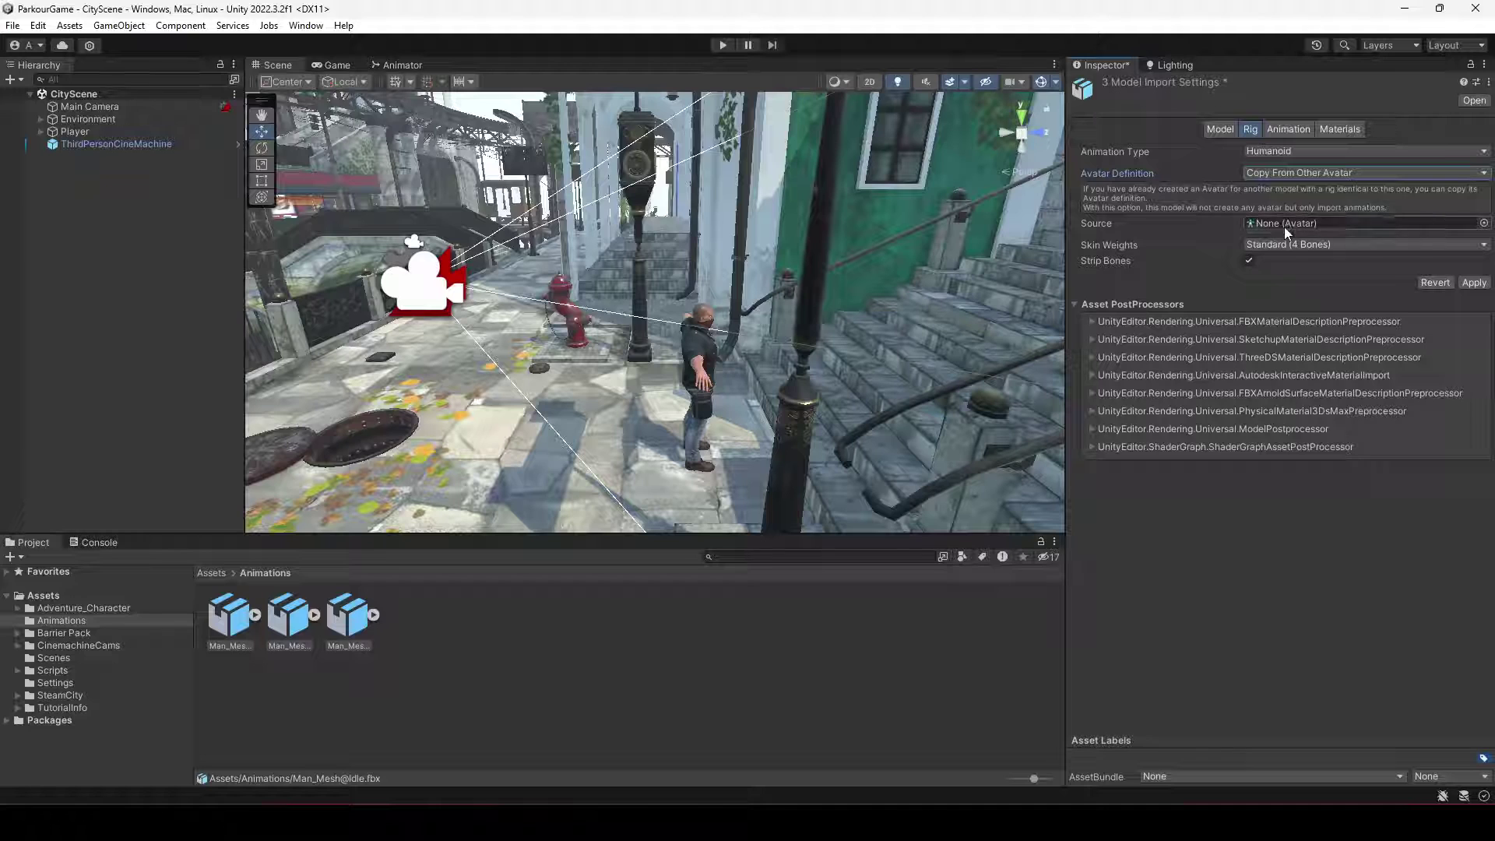
- Assign Man_MeshAvatar as the source avatar for the three animation files and apply the rig changes
click(1484, 225)
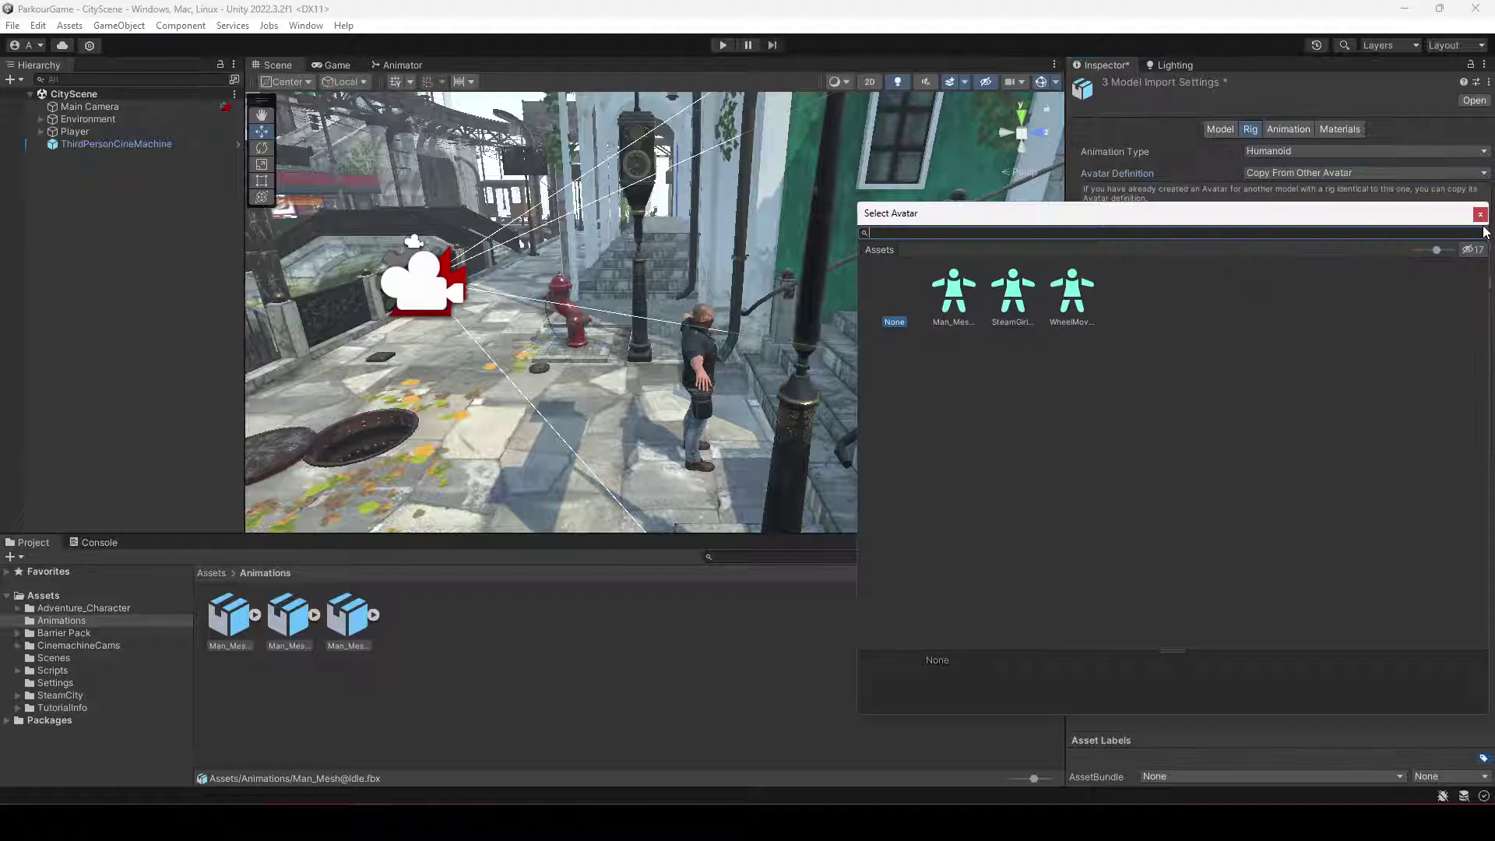
click(955, 296)
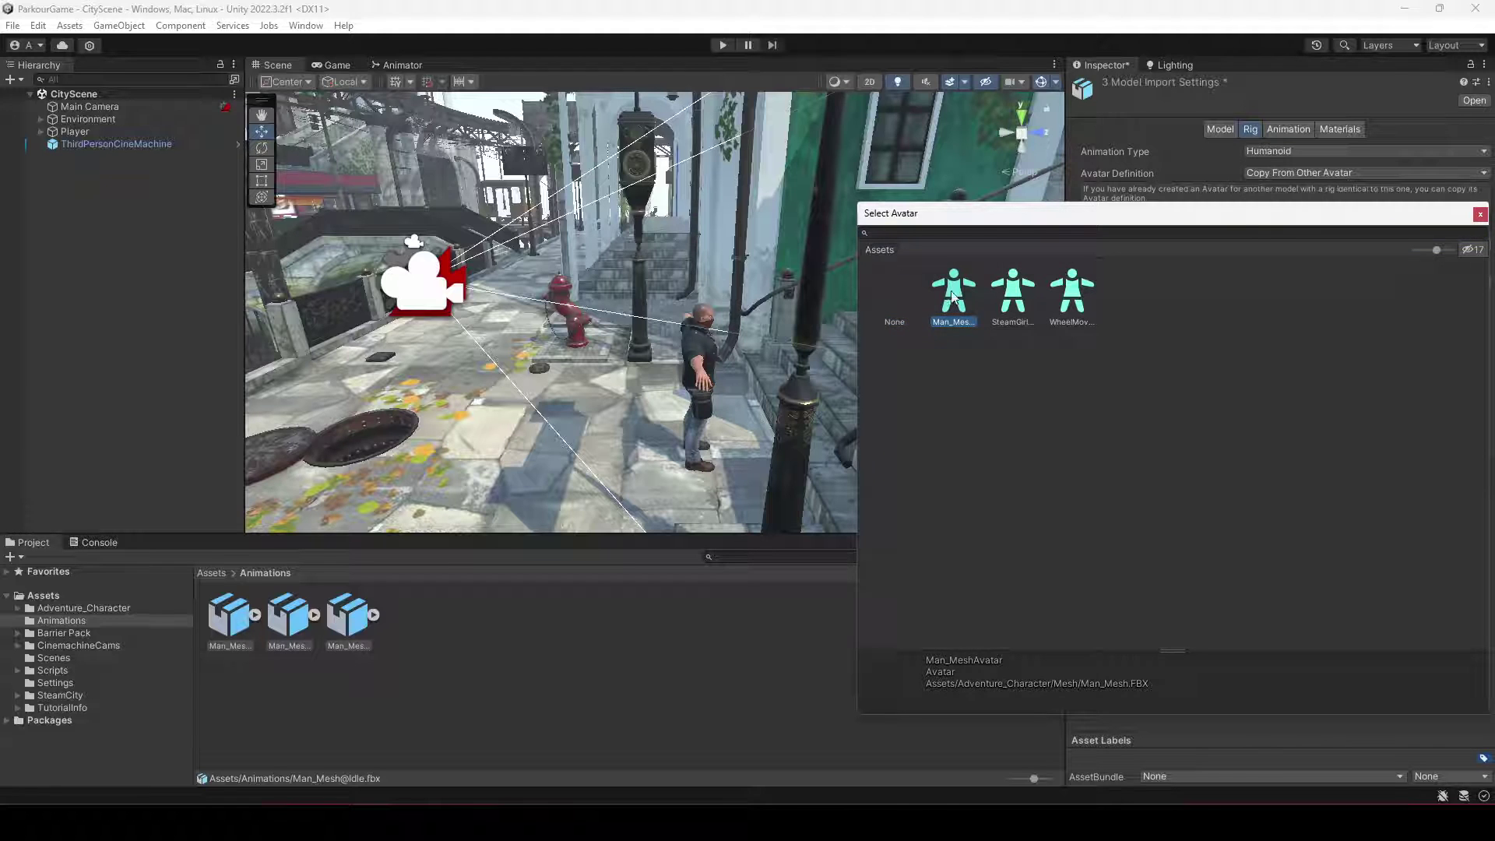
double_click(954, 291)
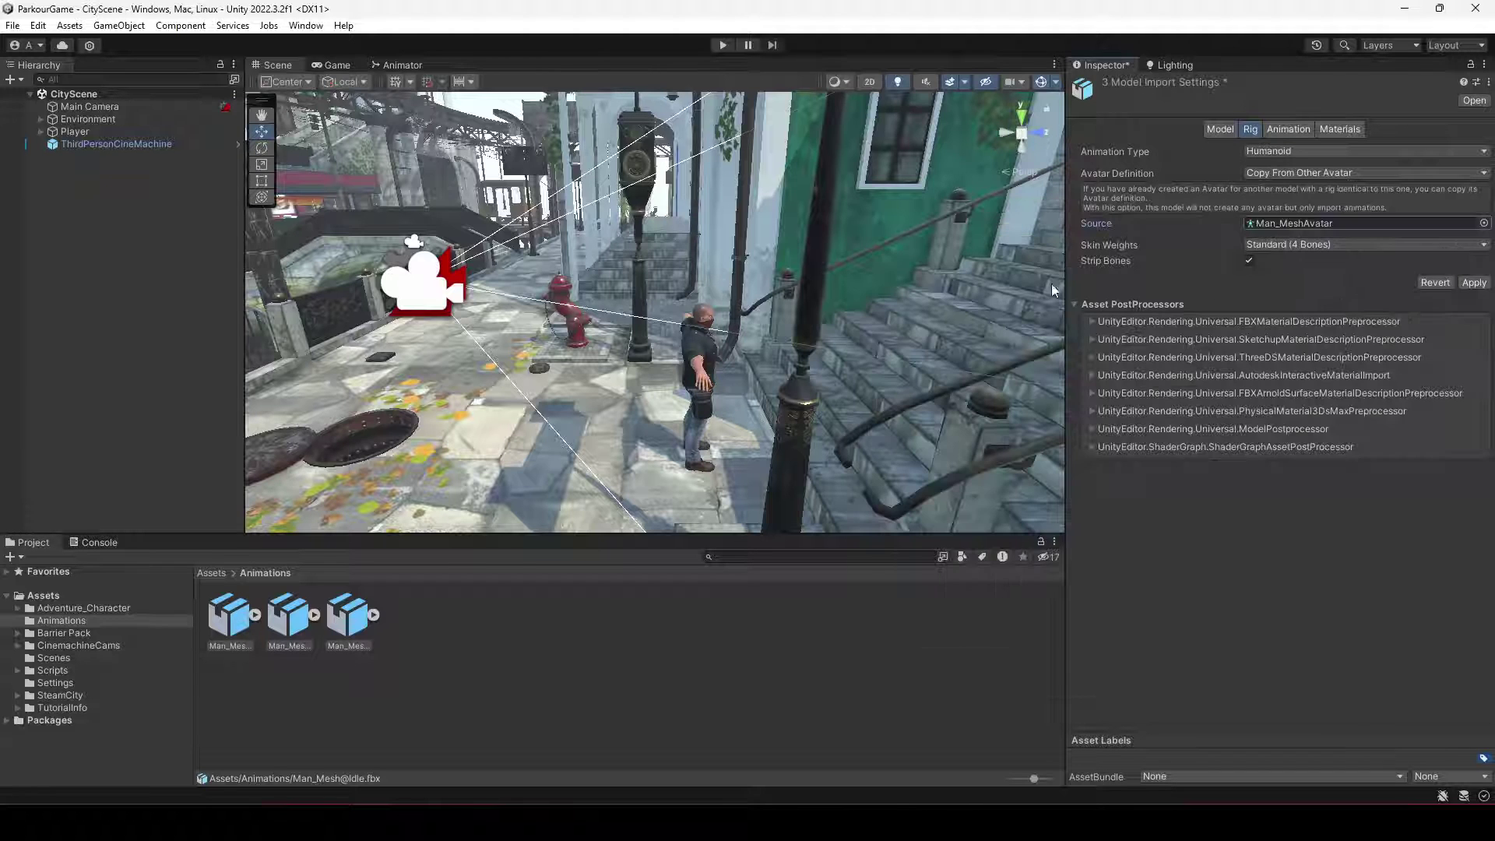
click(1475, 283)
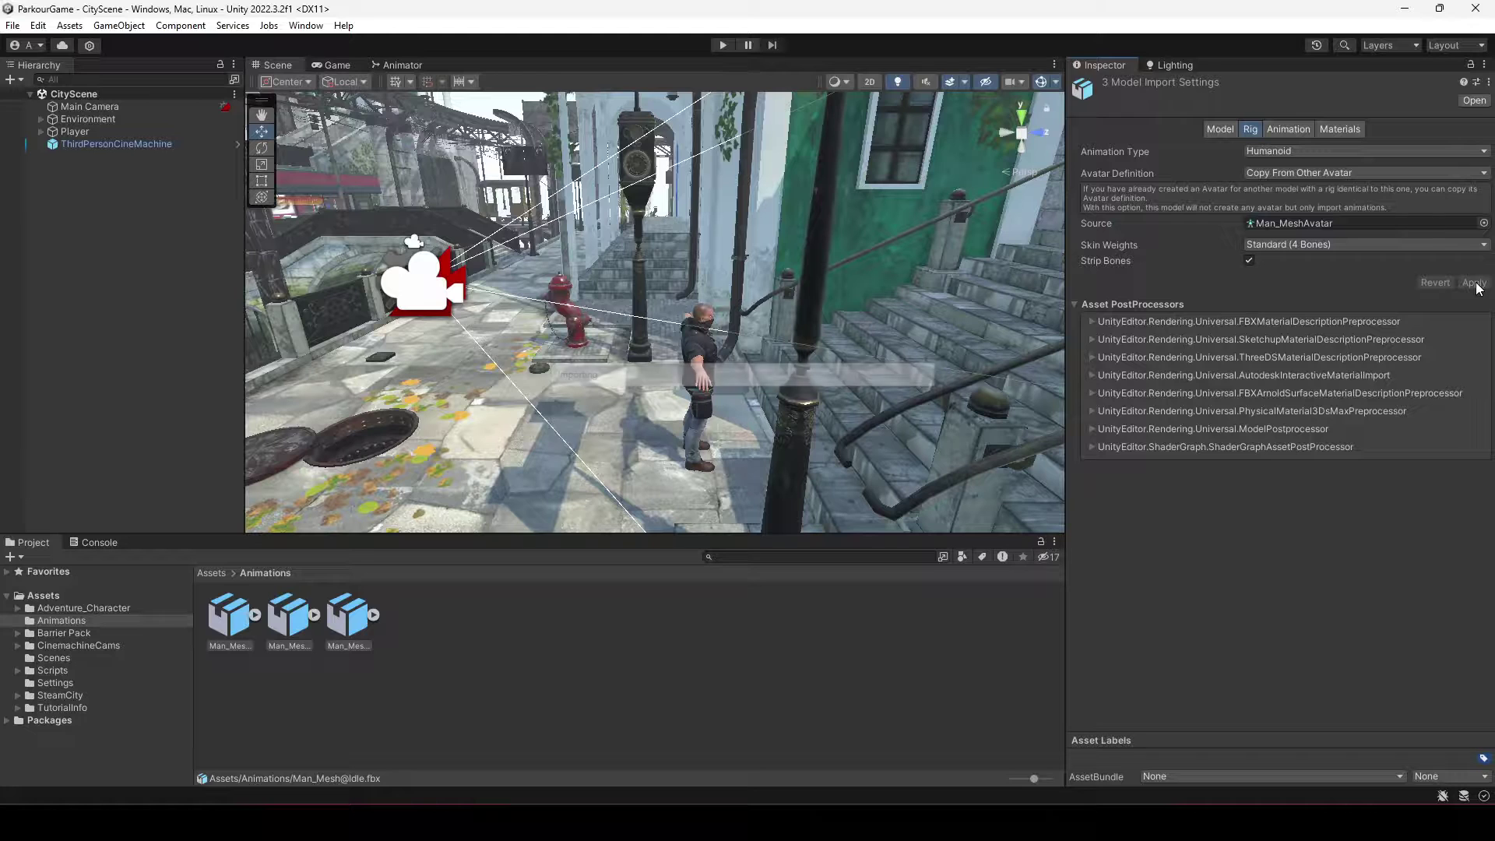
- Play the Idle clip in the import preview and orbit around the model to examine its motion
click(1293, 134)
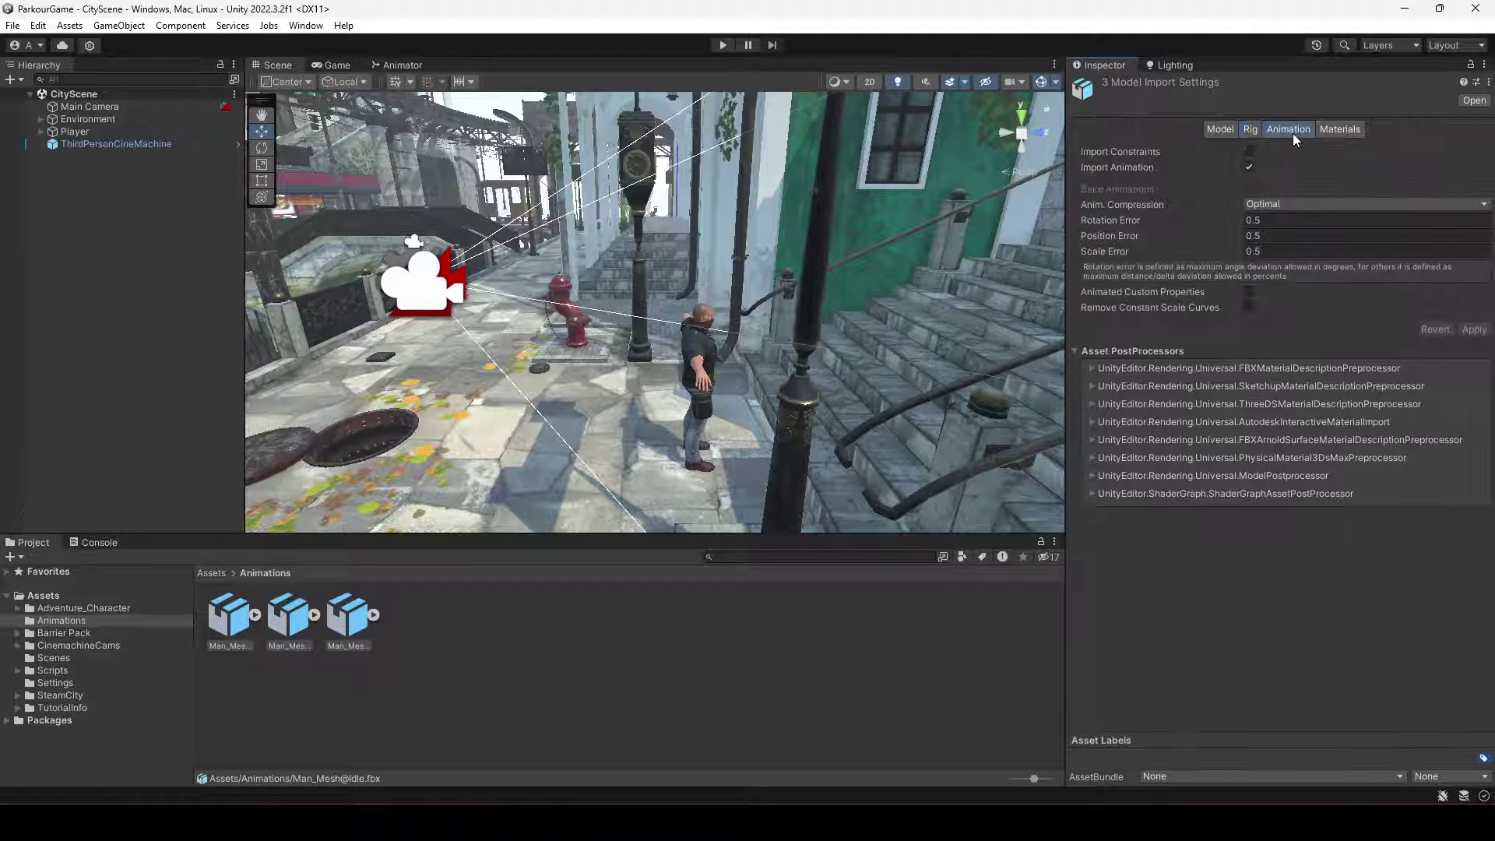
click(231, 619)
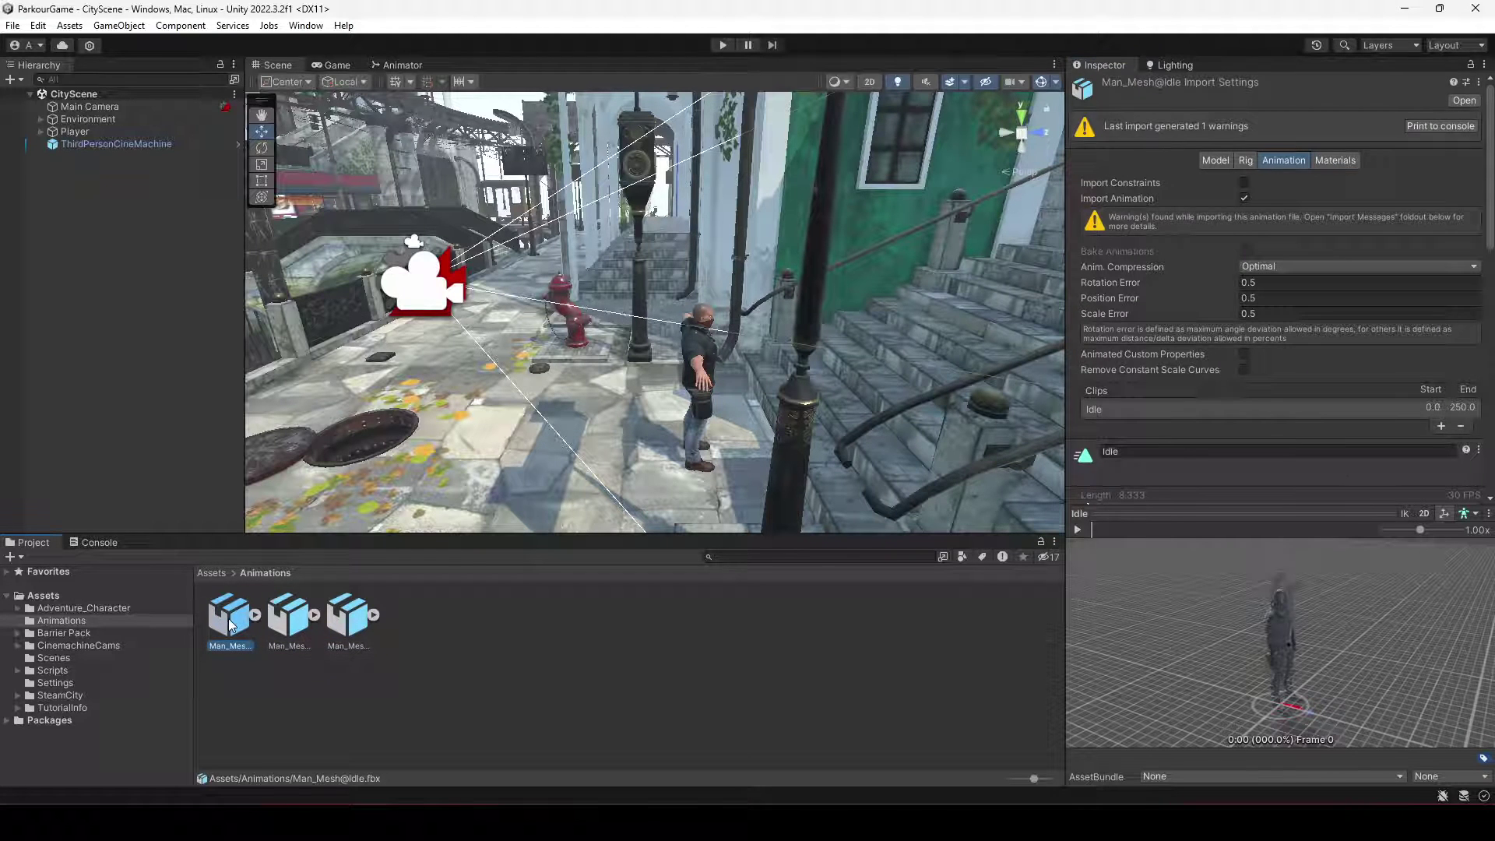
drag(1305, 633, 1204, 632)
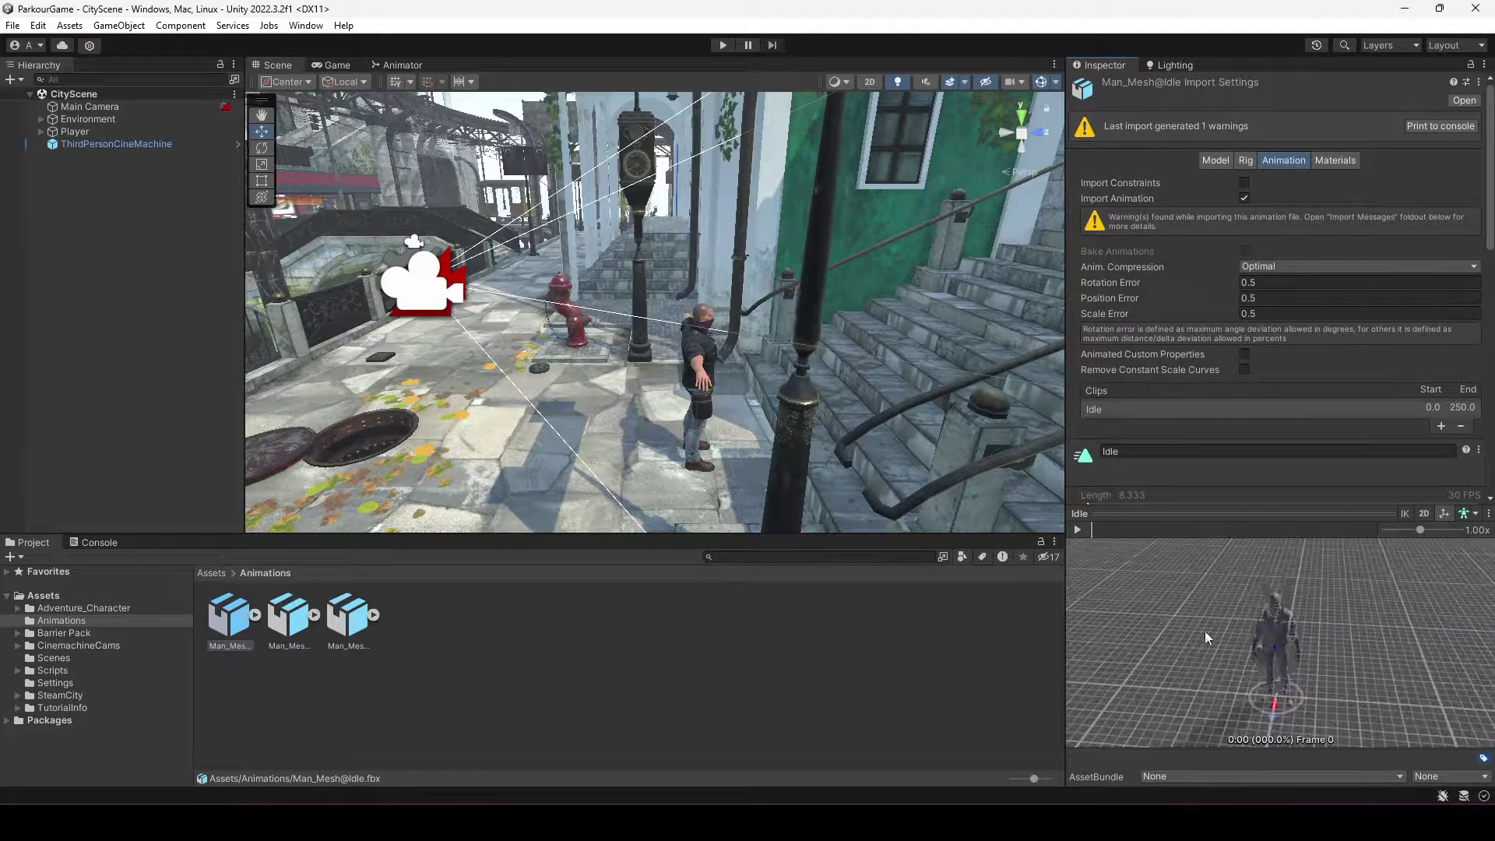
click(1078, 530)
middle_drag(1279, 670, 1228, 598)
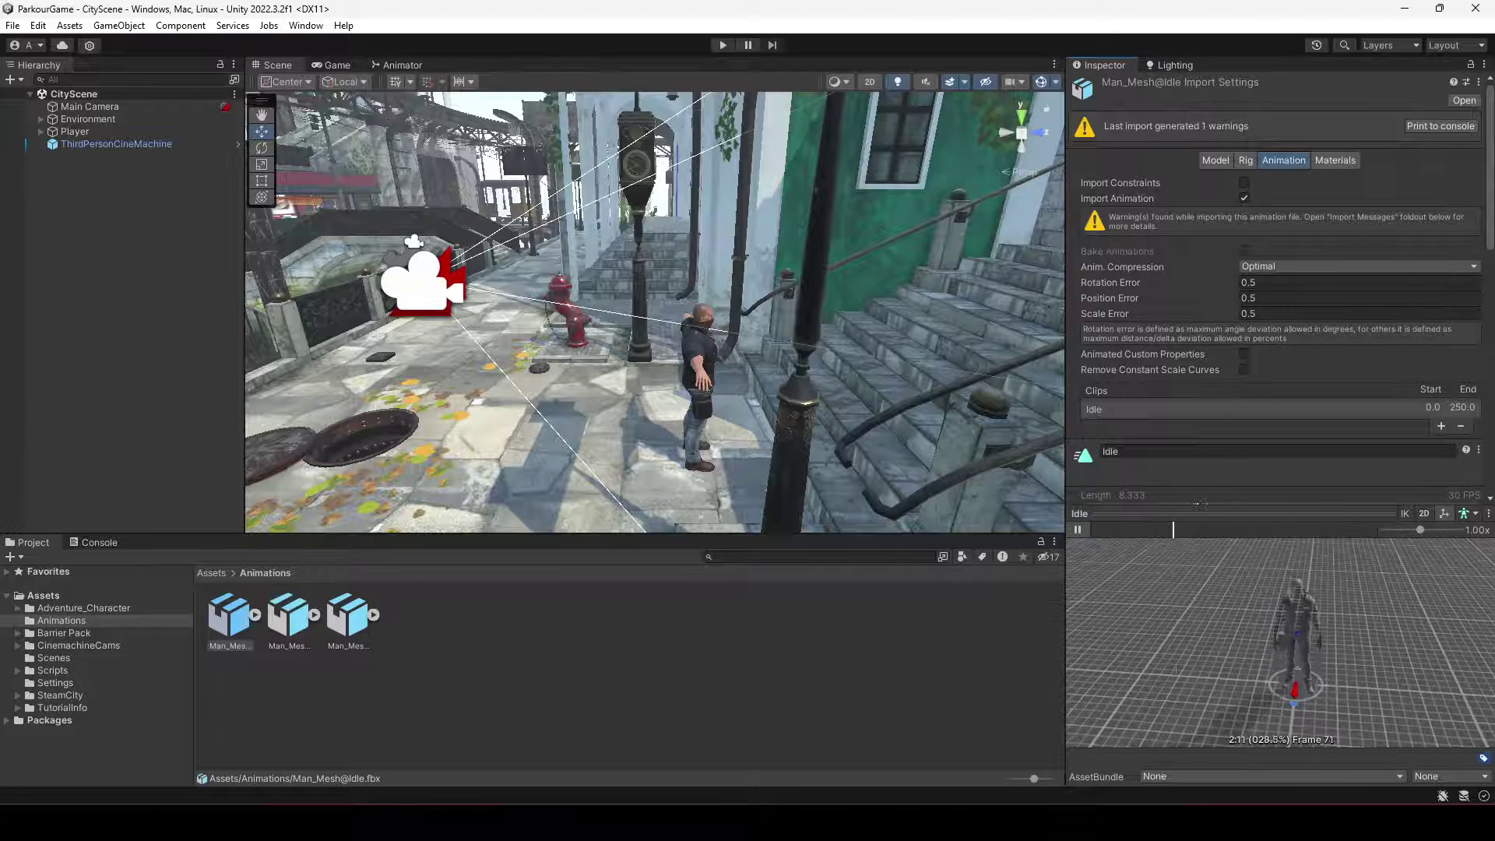
- Preview the Running and Walking clips in turn, examining how the model moves in each
click(297, 622)
click(1078, 529)
drag(1277, 623, 1052, 560)
click(349, 615)
click(1081, 520)
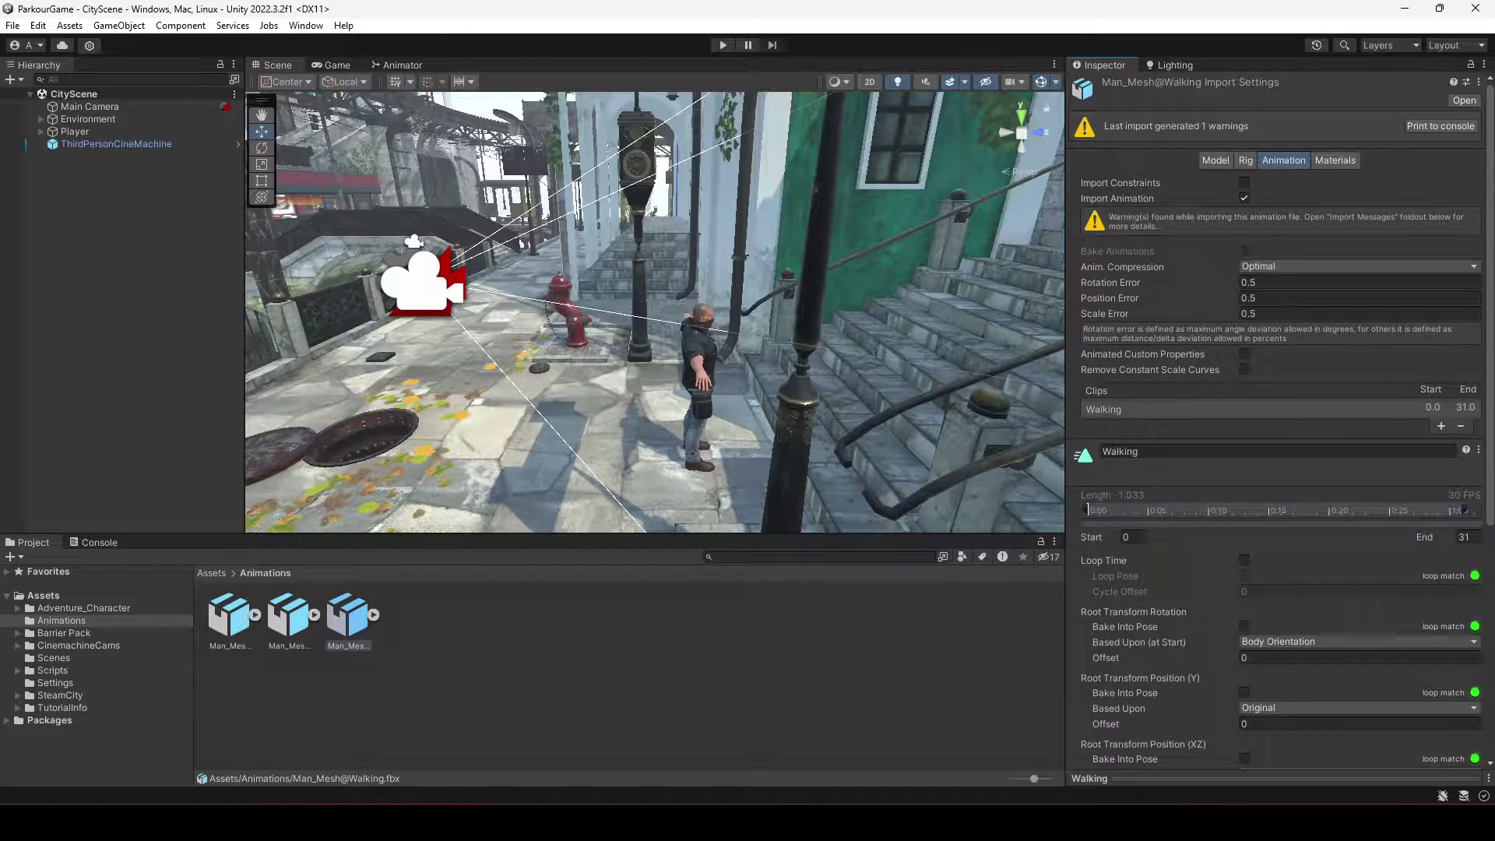
drag(1226, 778, 1152, 482)
click(1076, 498)
drag(1277, 639, 1275, 703)
- Look over the Rig, Model and Materials import settings with all three animation files selected together
click(282, 627)
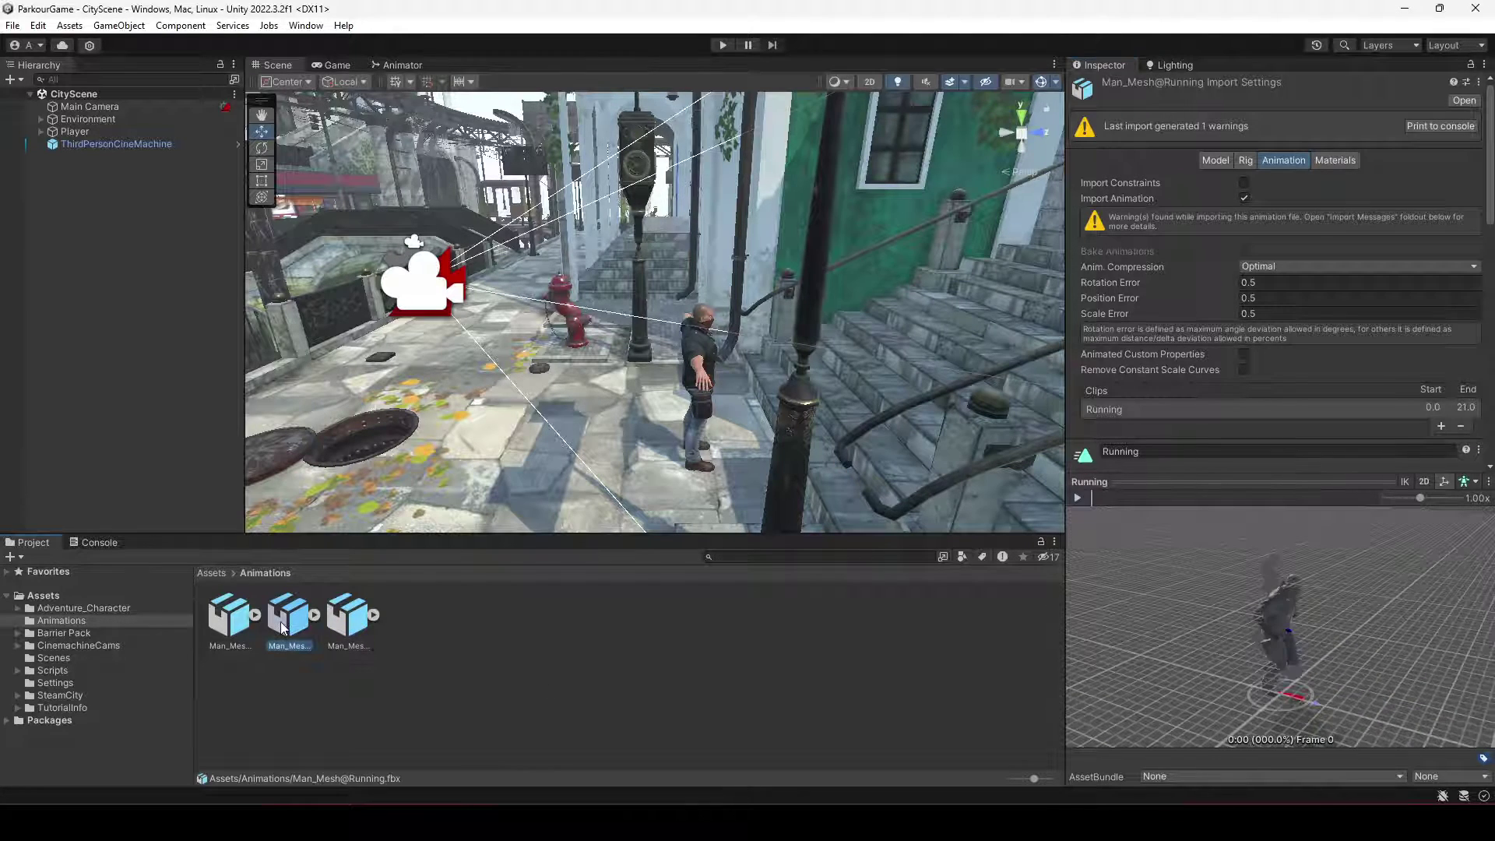
click(243, 620)
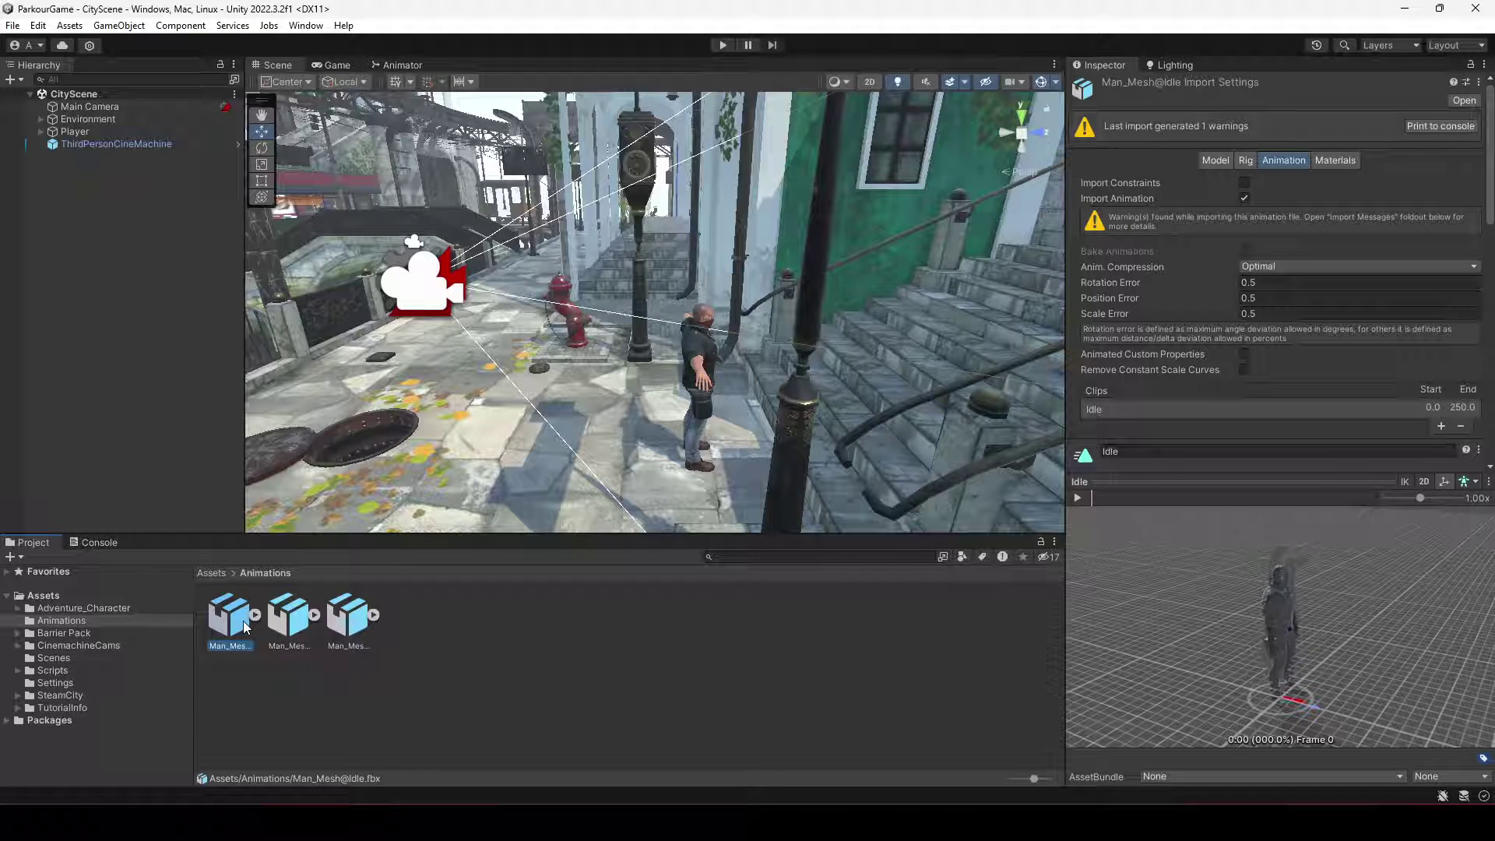
shift+click(333, 625)
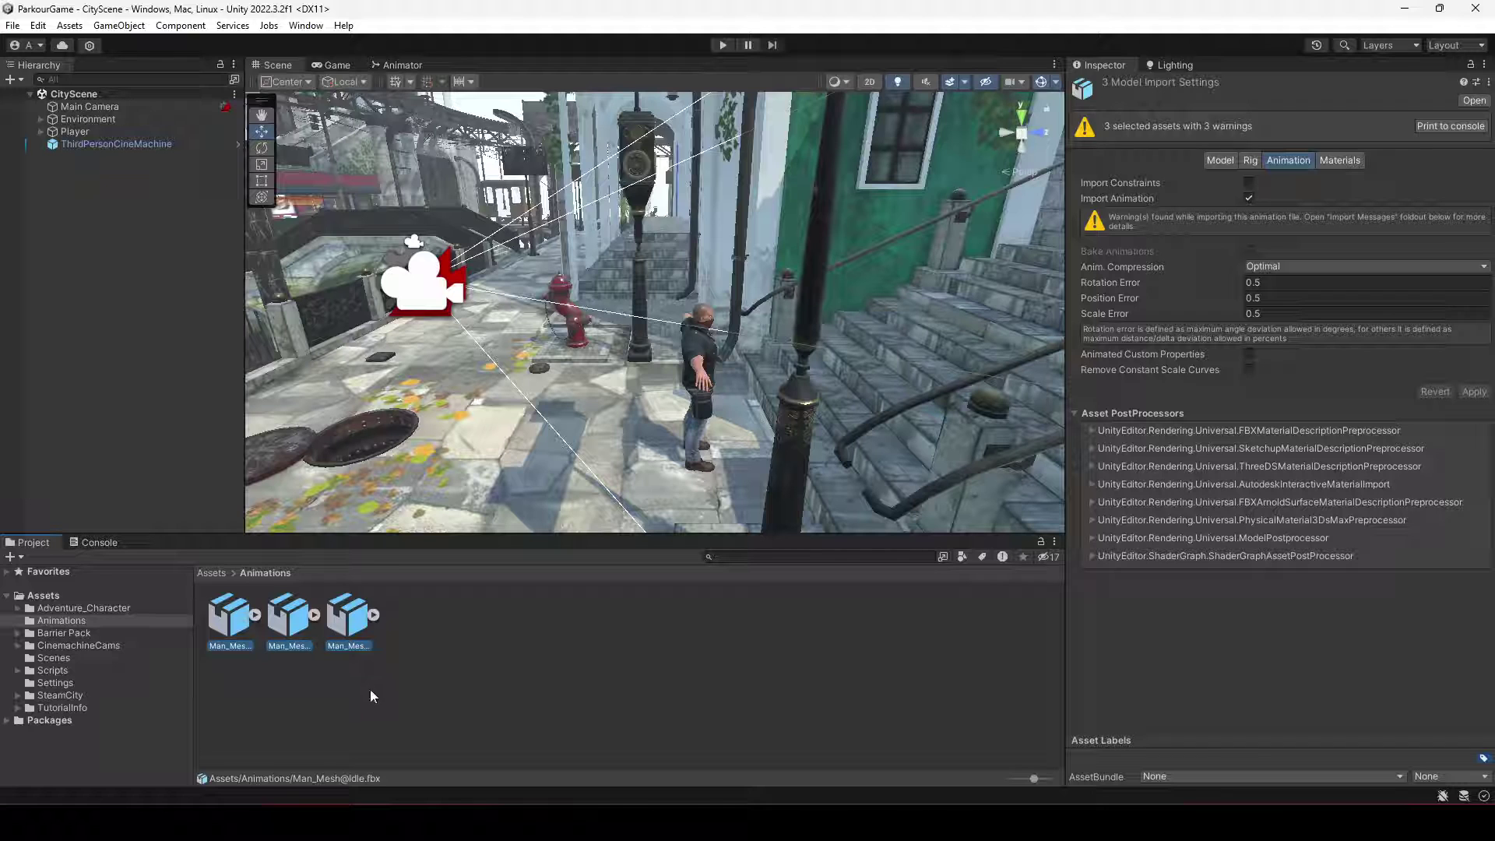
click(1250, 160)
click(1221, 160)
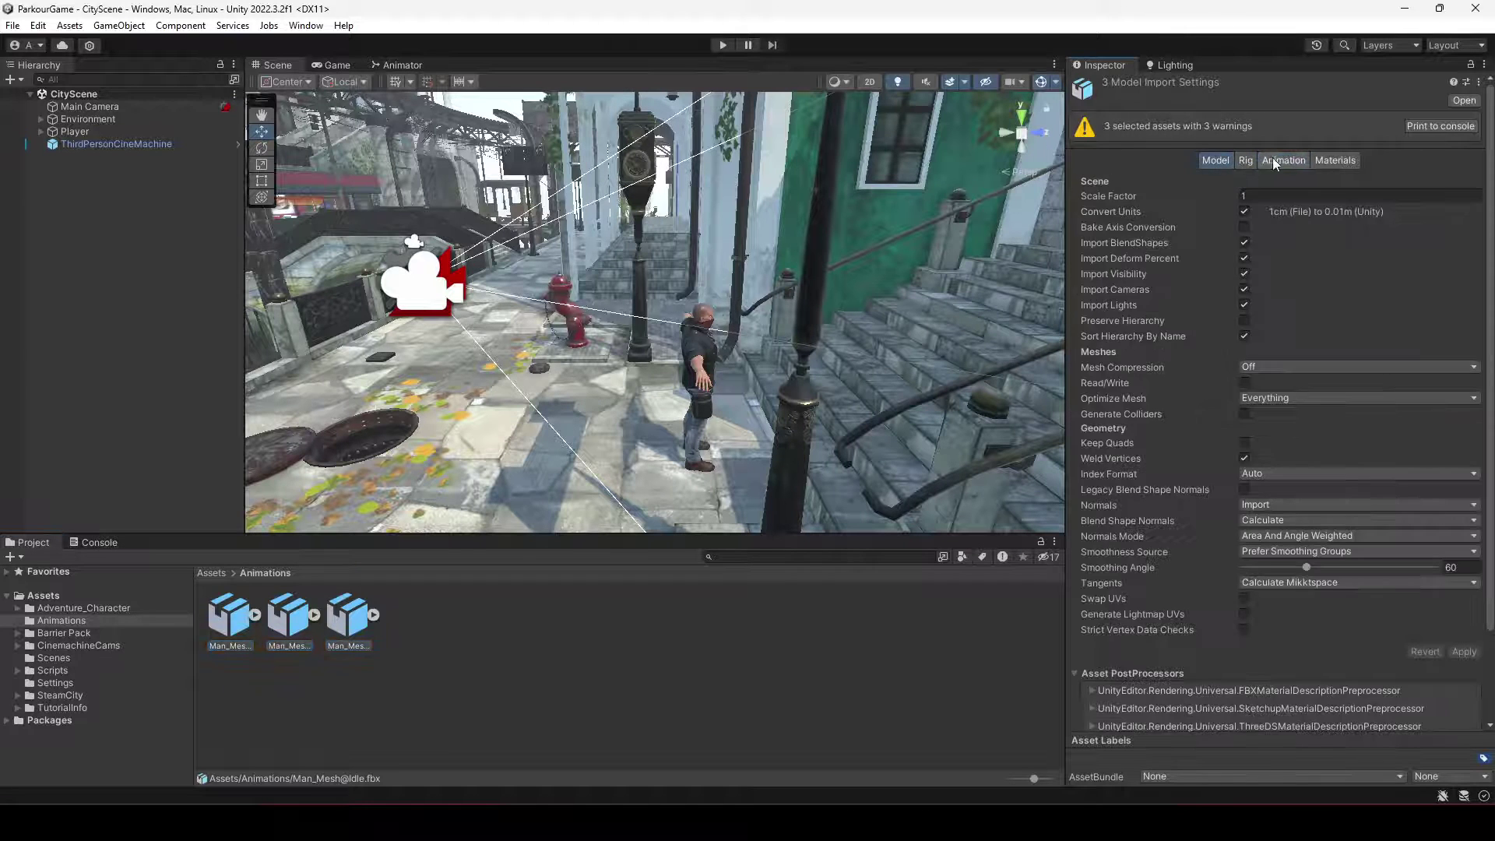
click(1336, 159)
click(318, 673)
- Enable Loop Time and Loop Pose for the Idle clip in the Man_Mesh@Idle animation import settings
click(224, 619)
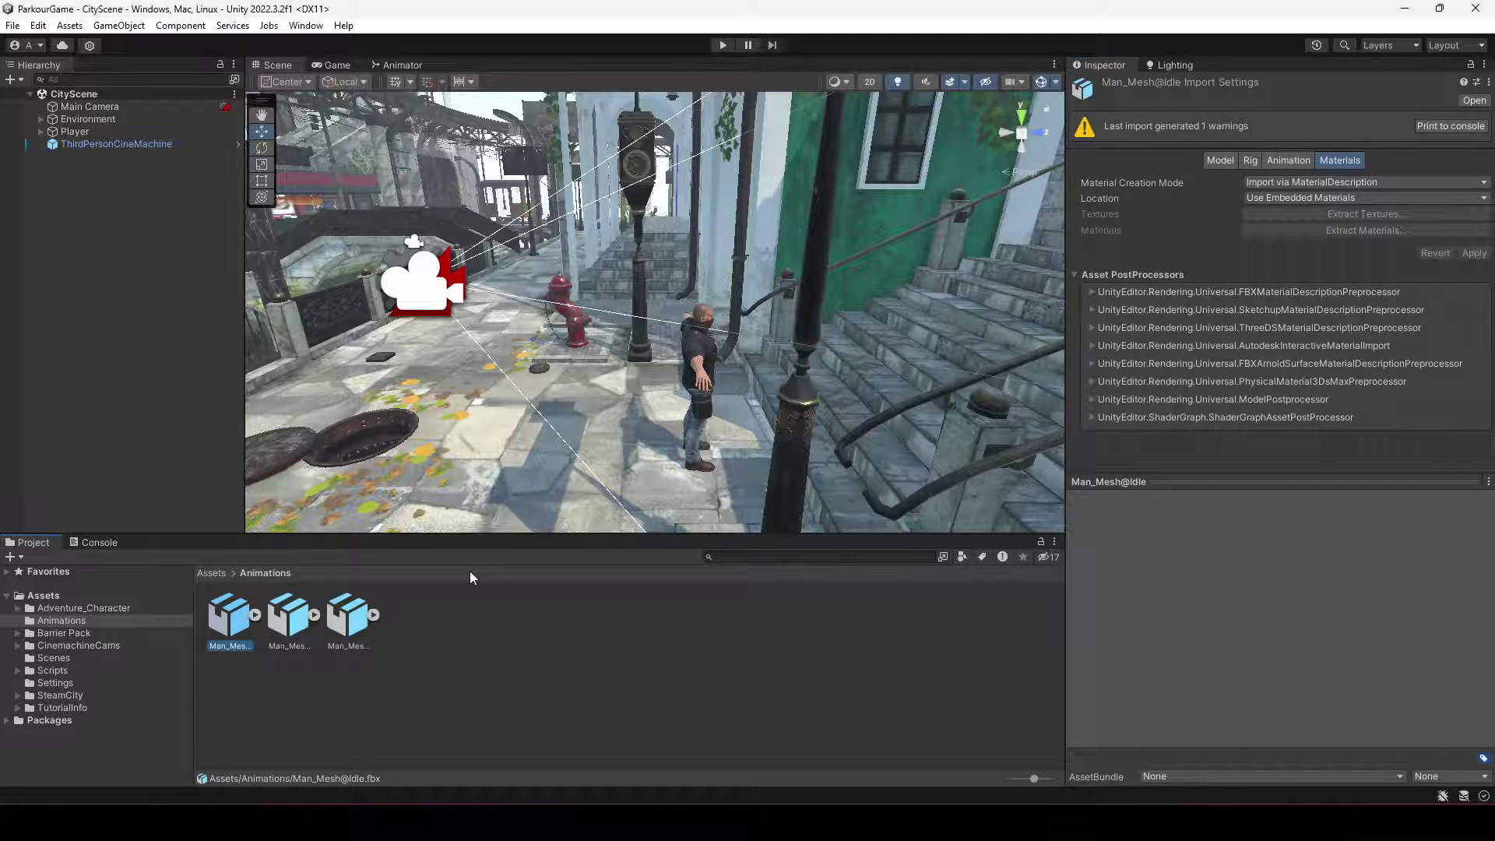
click(1296, 160)
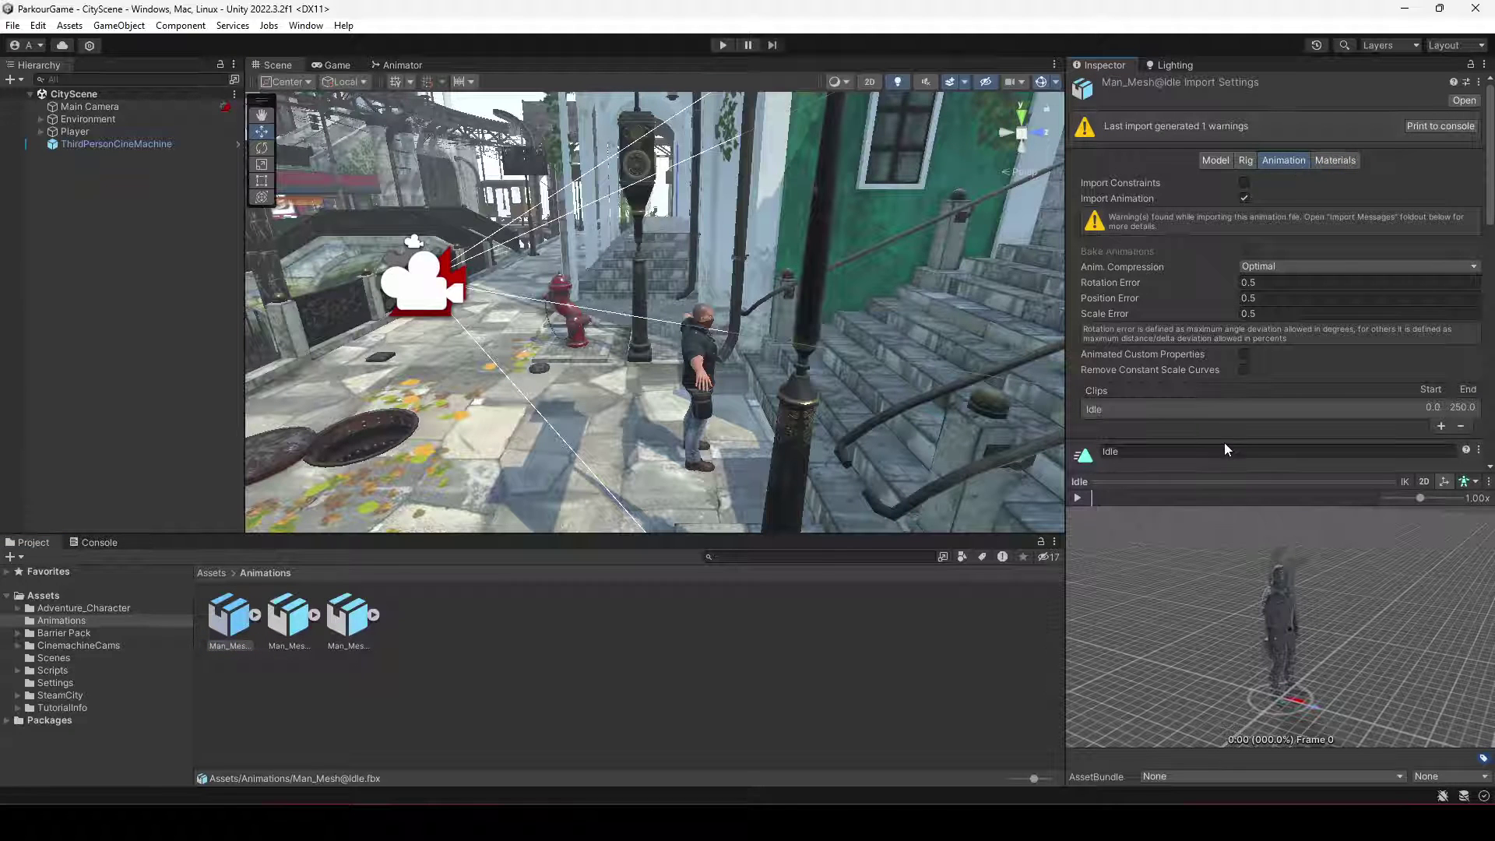
drag(1267, 482, 1268, 579)
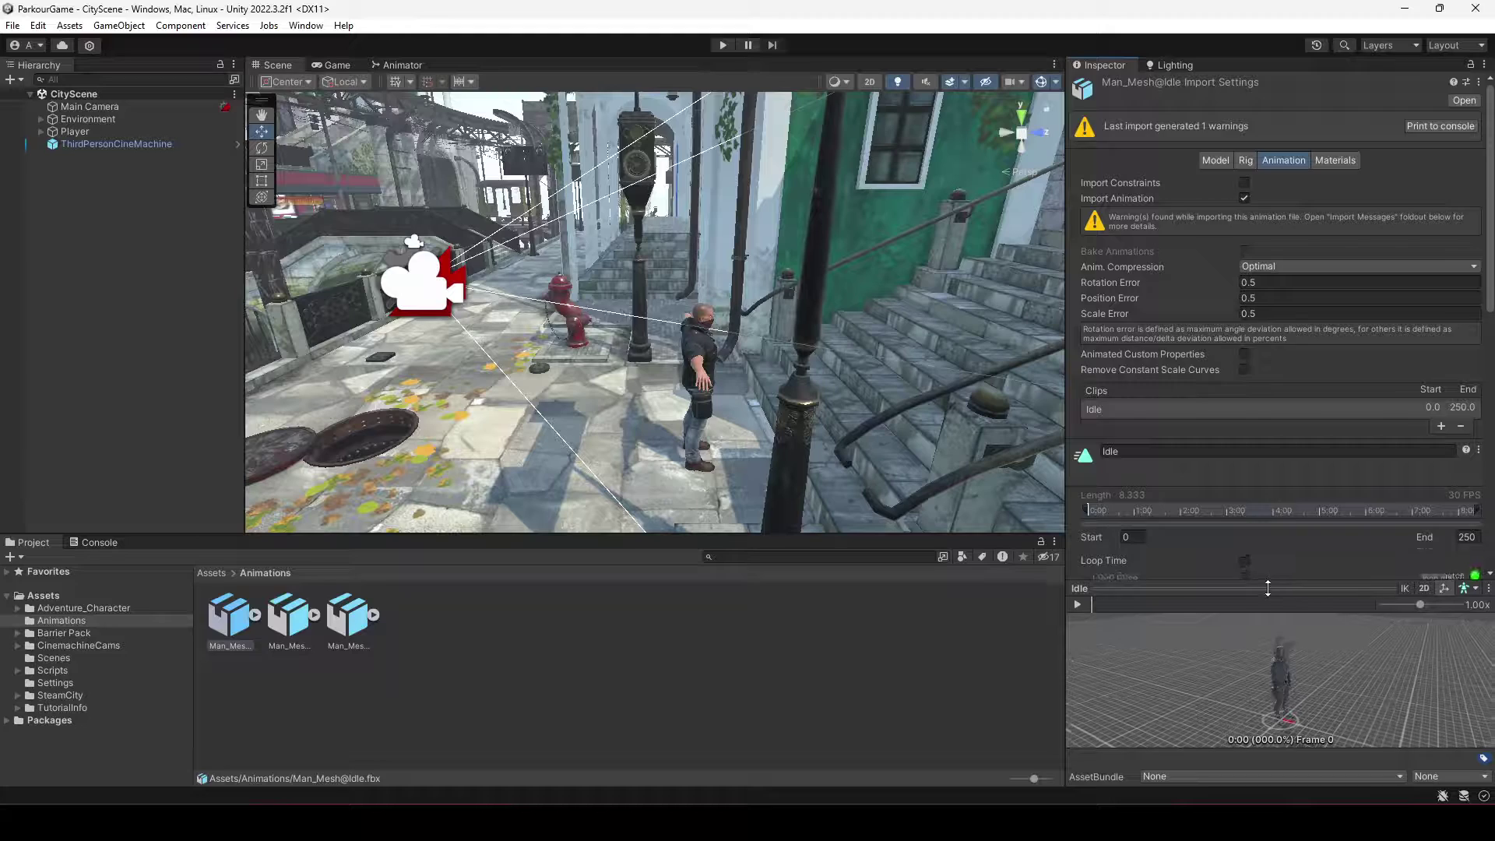
scroll(1235, 392, down, 5)
drag(1072, 436, 1222, 427)
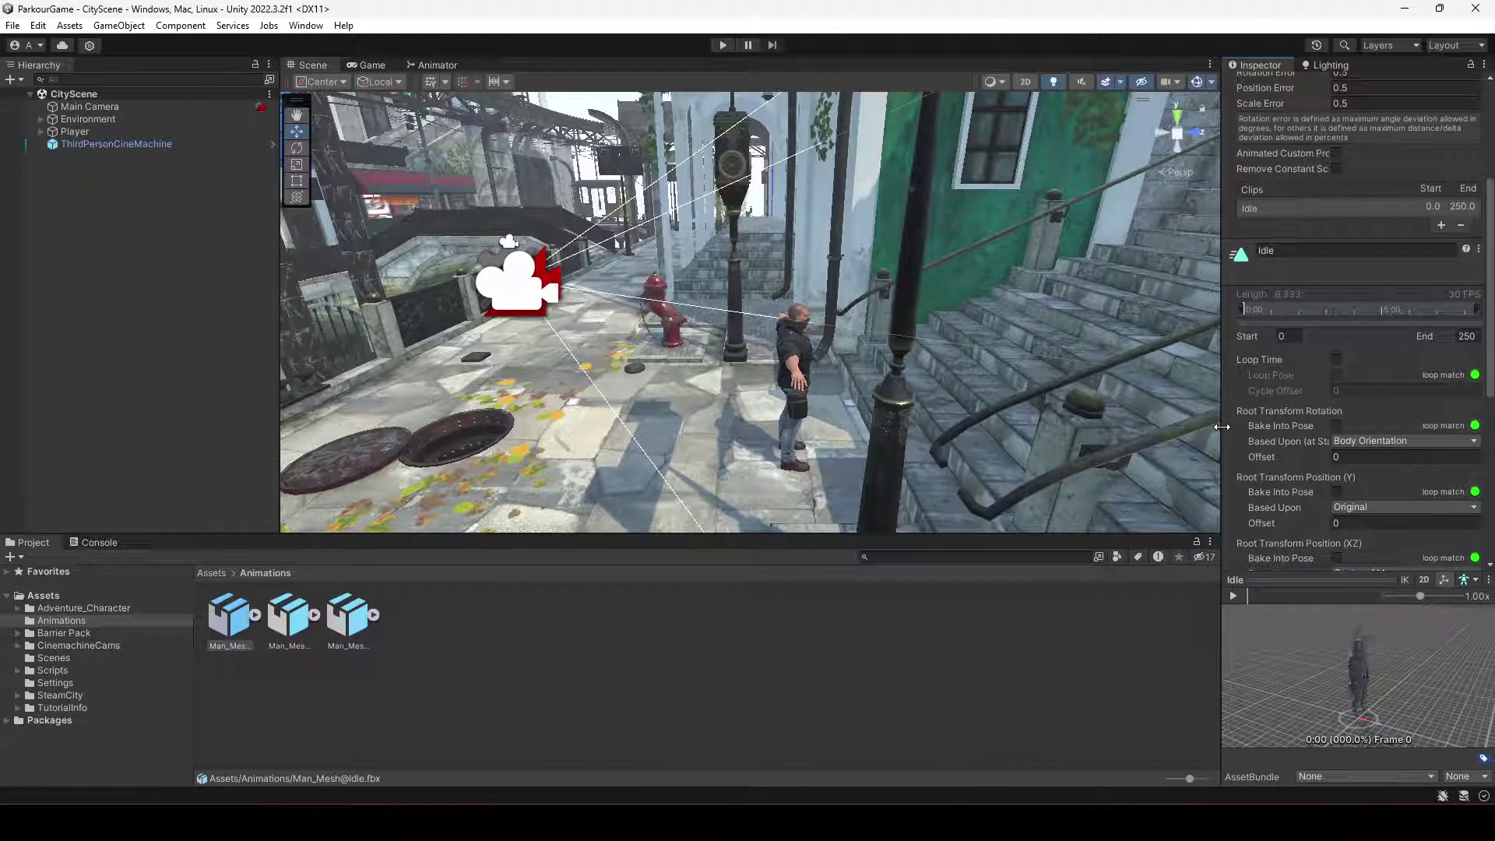
scroll(1285, 385, down, 1)
click(232, 619)
scroll(1382, 329, down, 1)
scroll(1382, 328, down, 2)
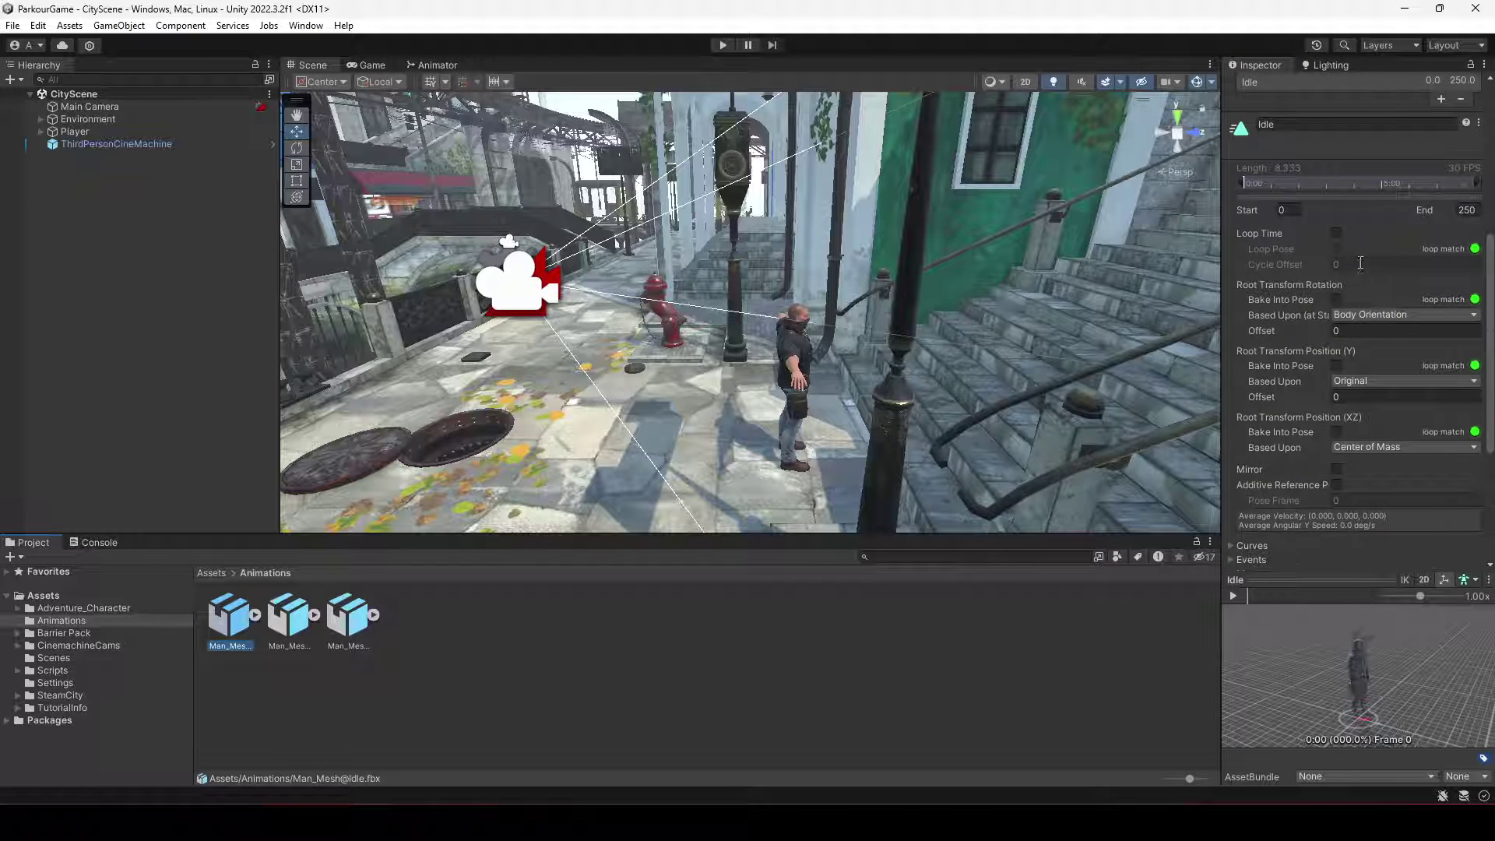
click(1337, 234)
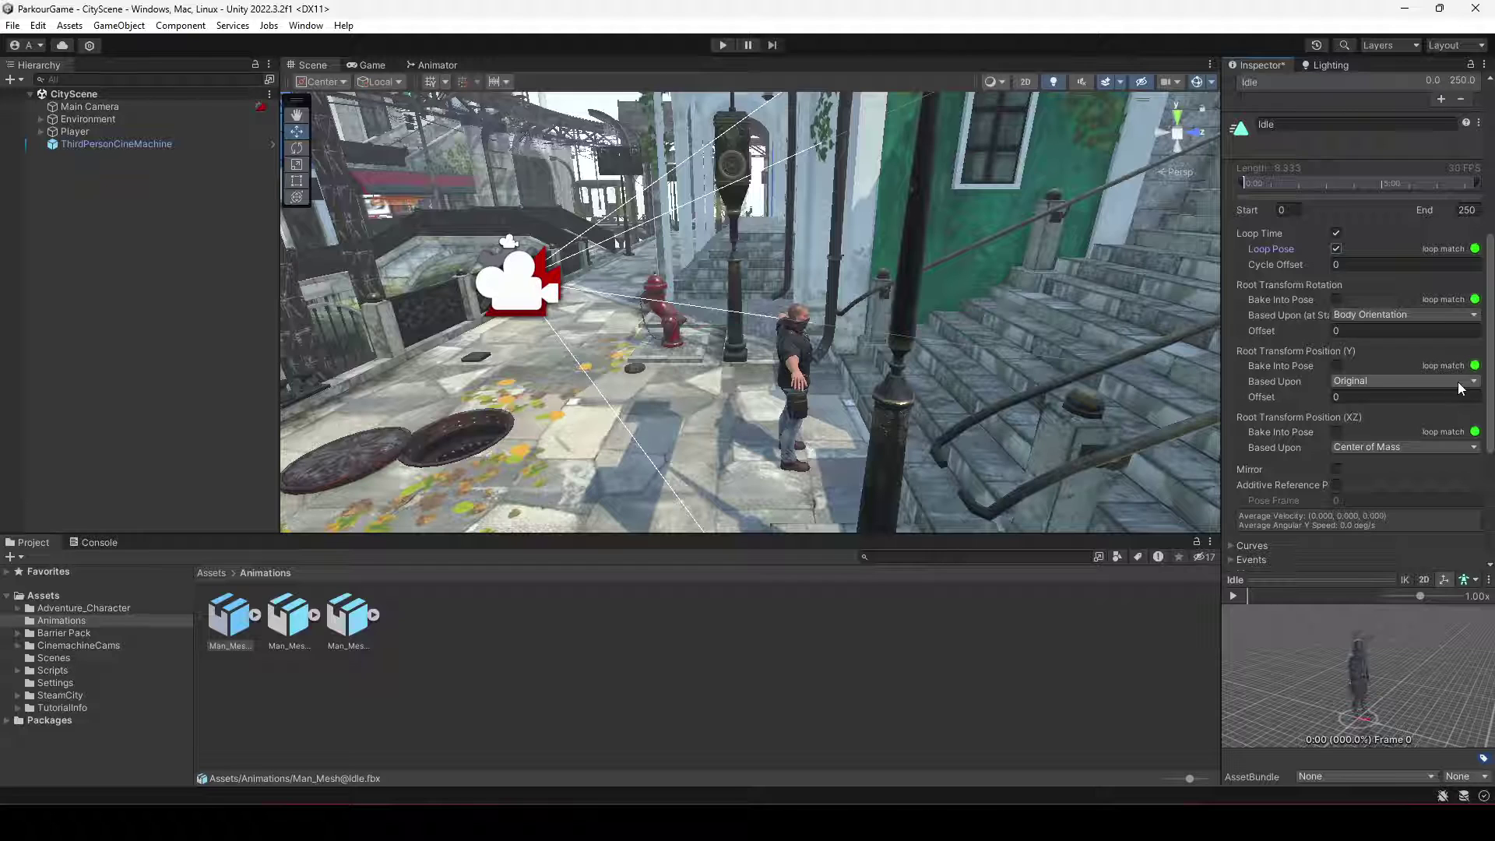
- Bake the Idle clip's root rotation, Y and XZ positions into the pose, base rotation and XZ on Original, and apply
click(1337, 363)
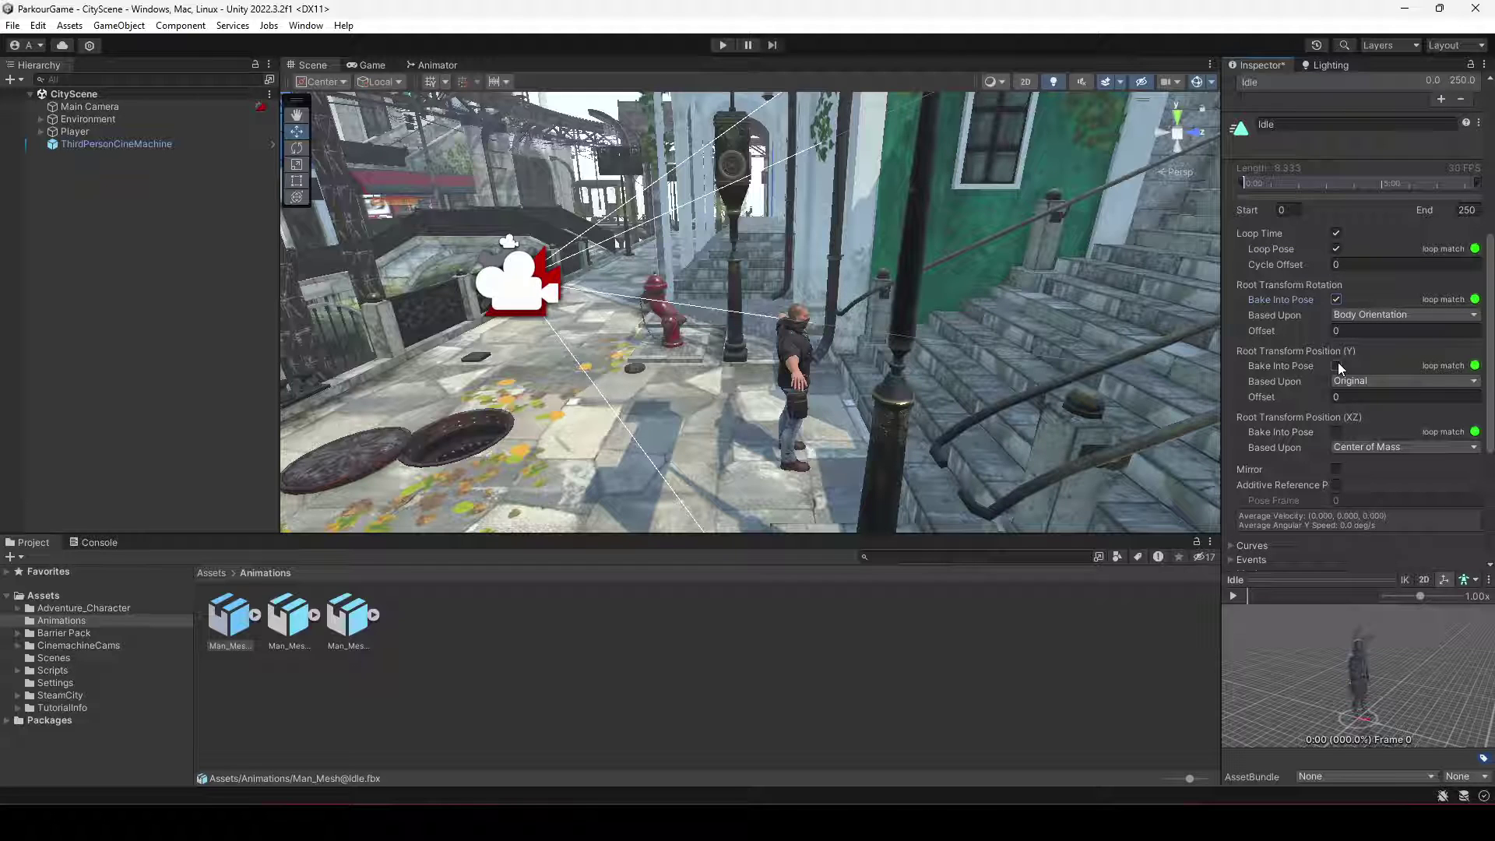
click(1336, 432)
click(1354, 316)
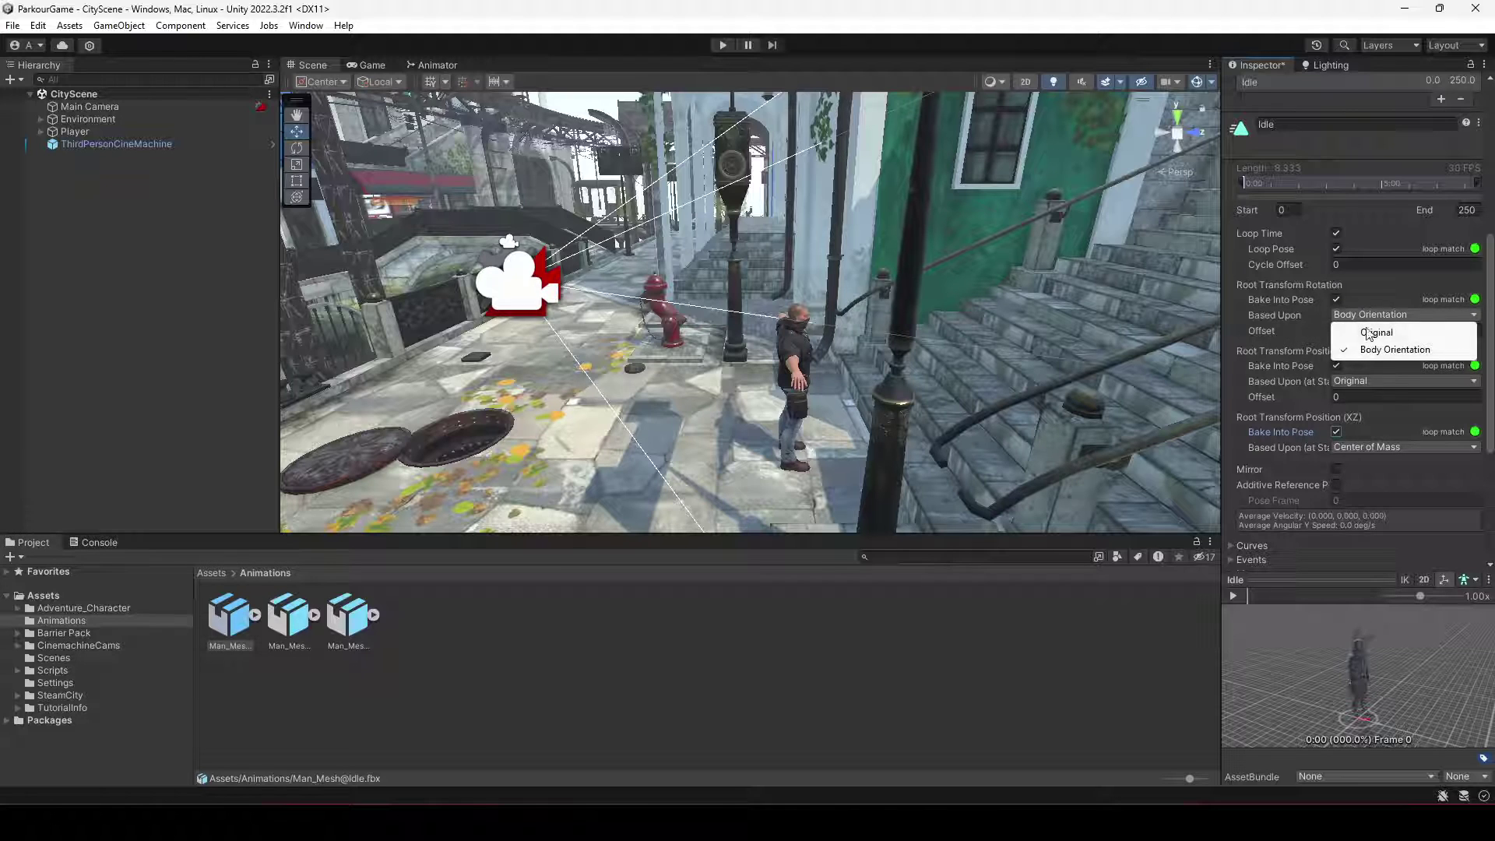
click(1378, 334)
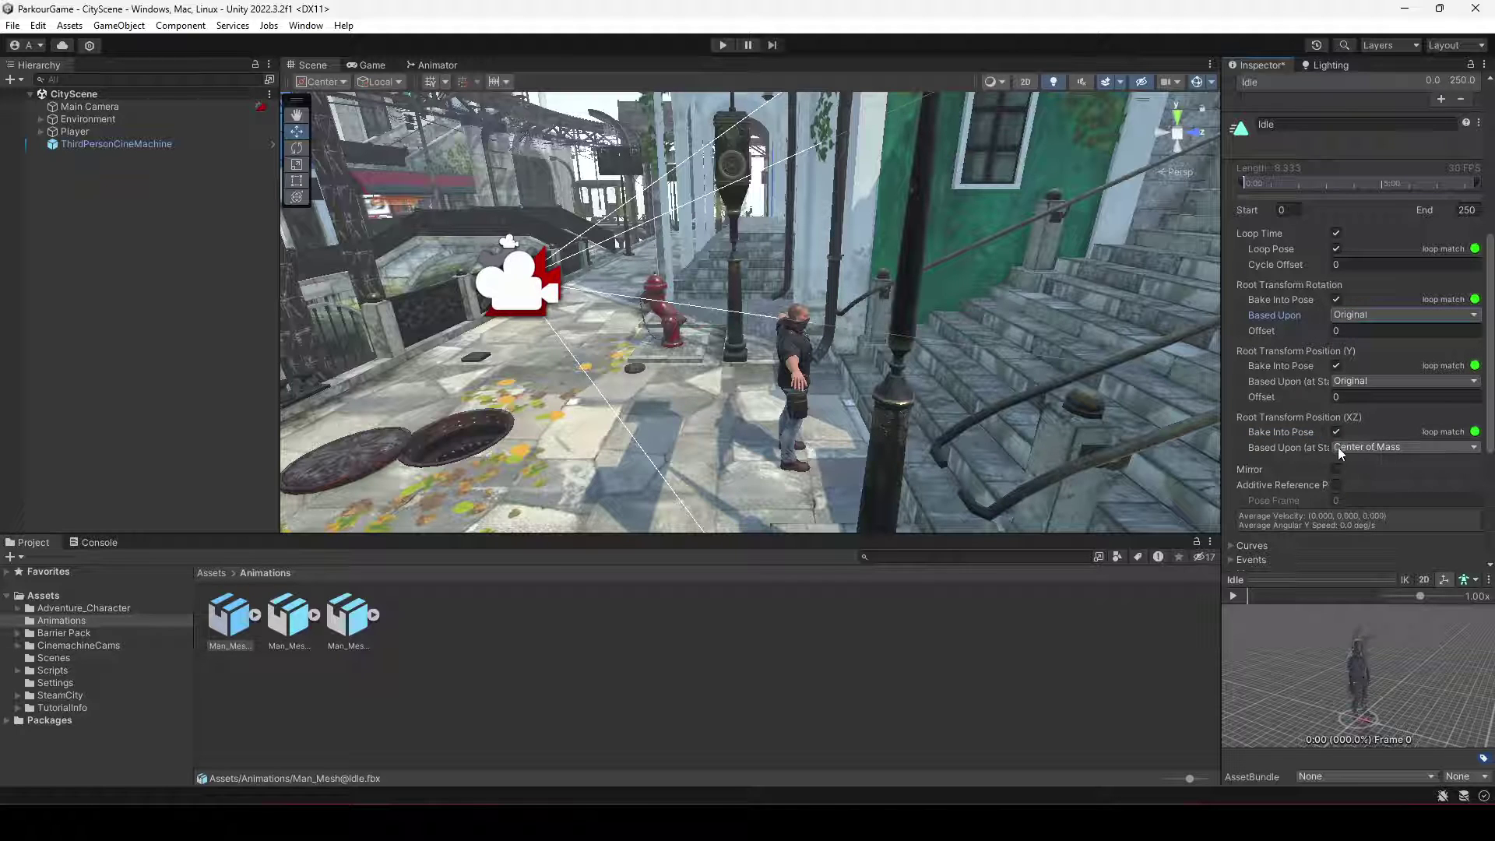
click(1359, 446)
click(1365, 466)
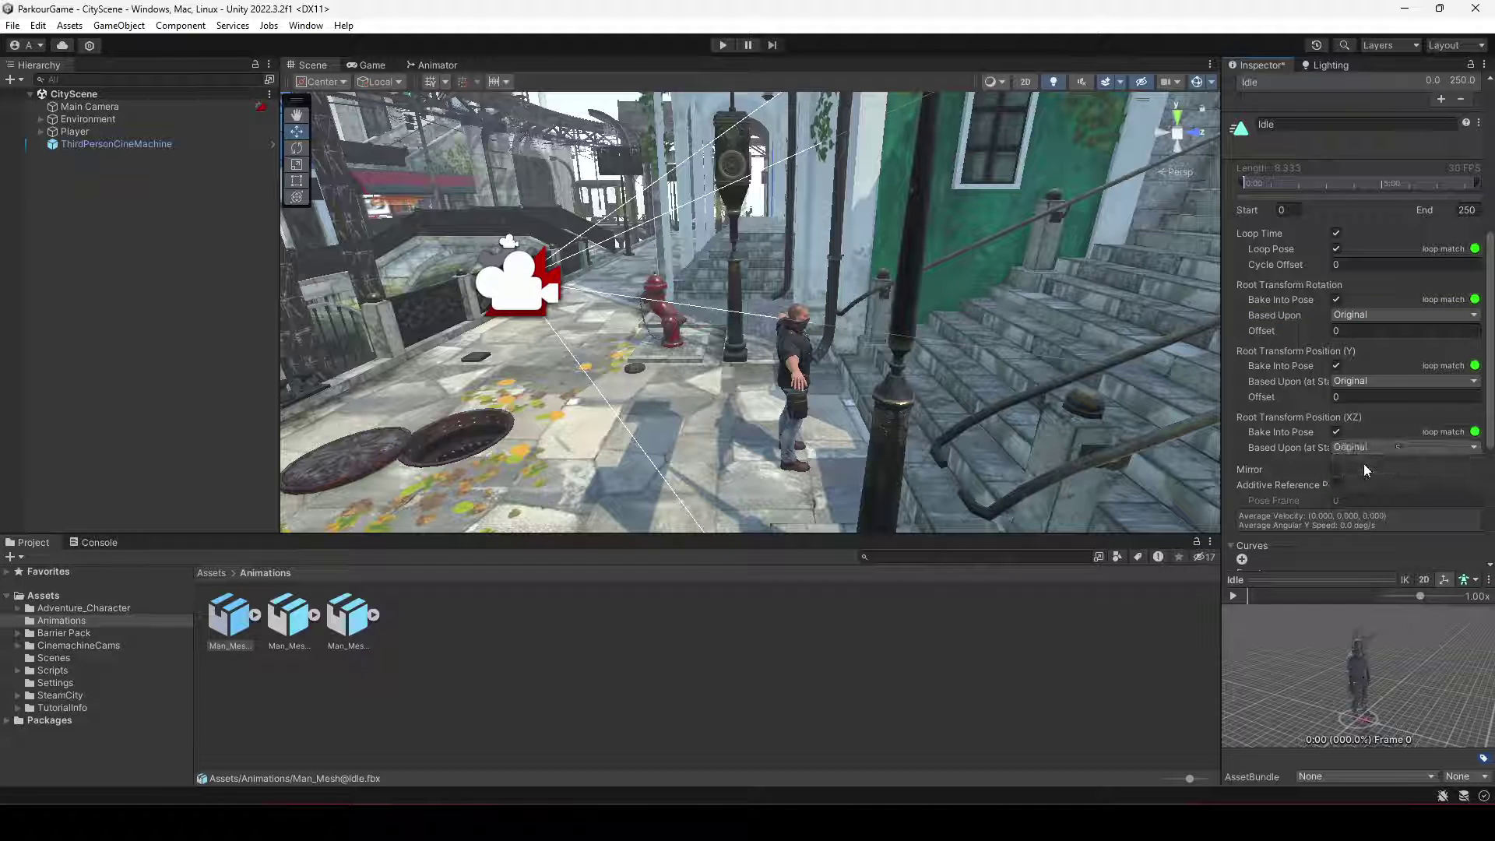
scroll(1386, 467, down, 3)
click(1465, 551)
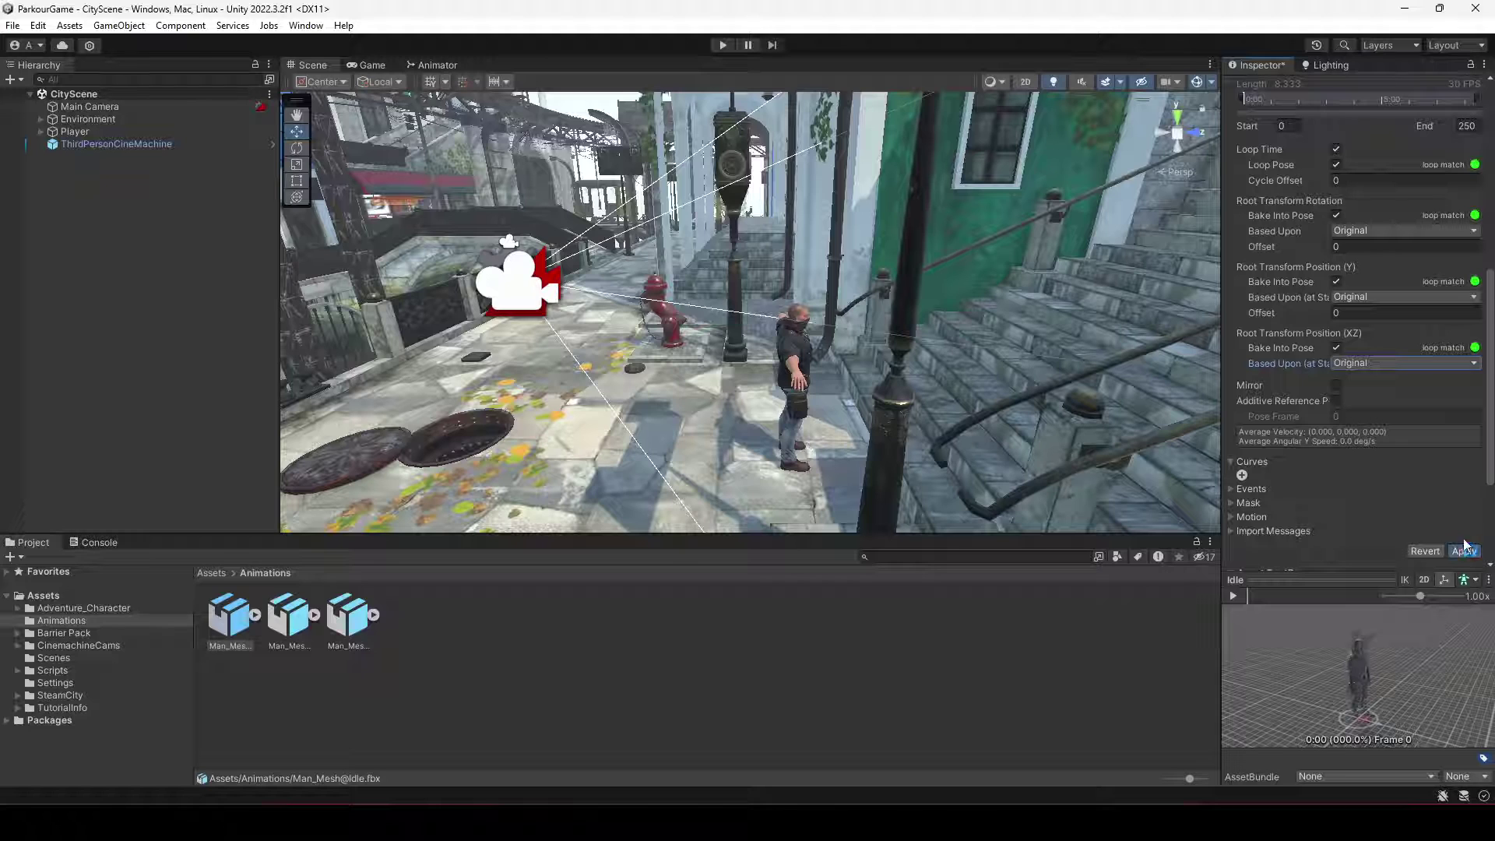
- Enable Loop Time and Loop Pose for the Running clip and bake its root rotation, Y and XZ positions into the pose
click(291, 613)
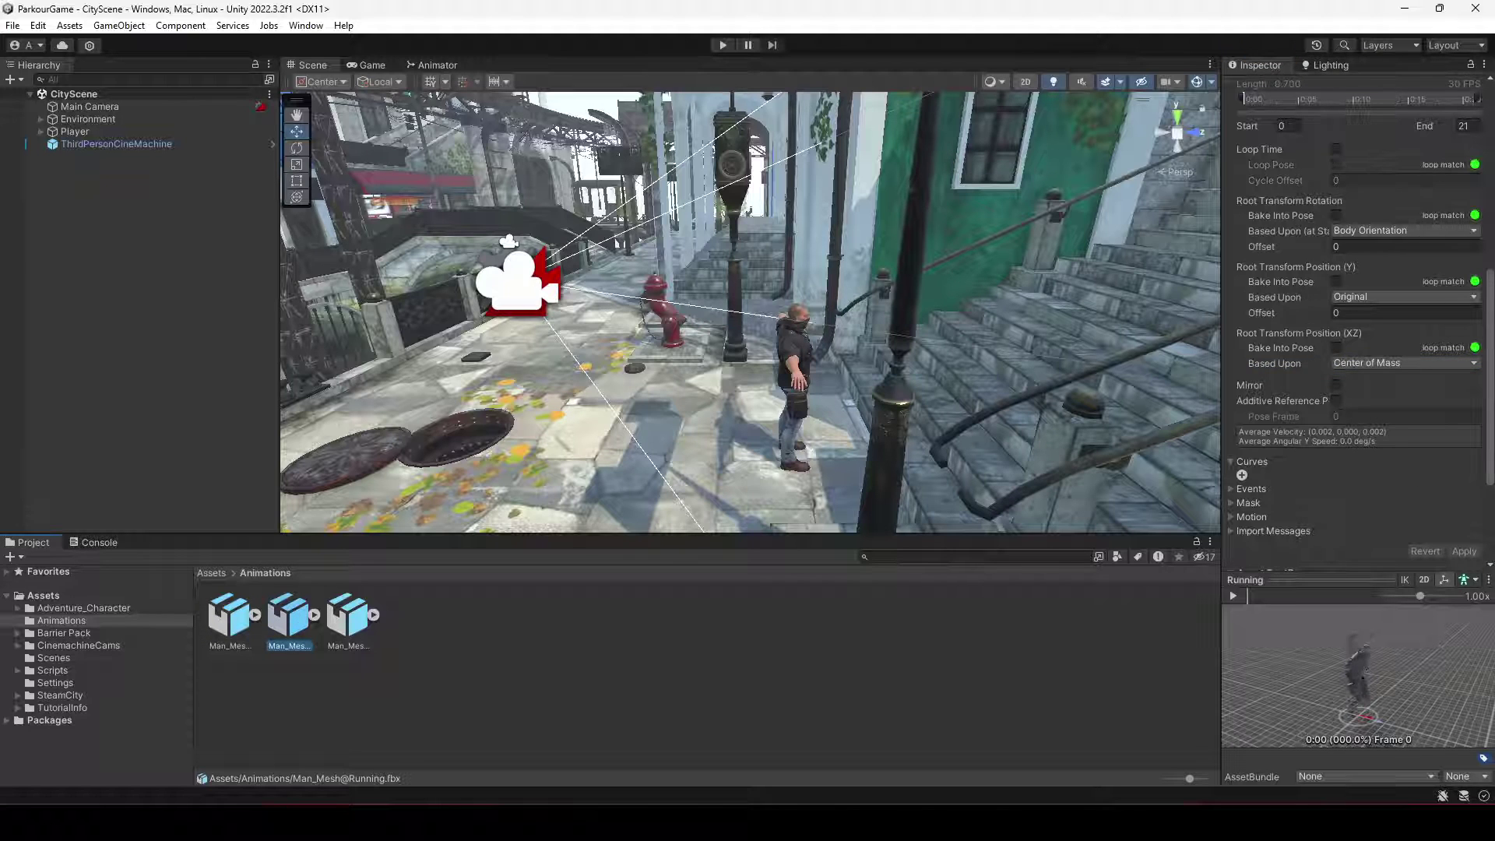
click(1336, 149)
click(1336, 164)
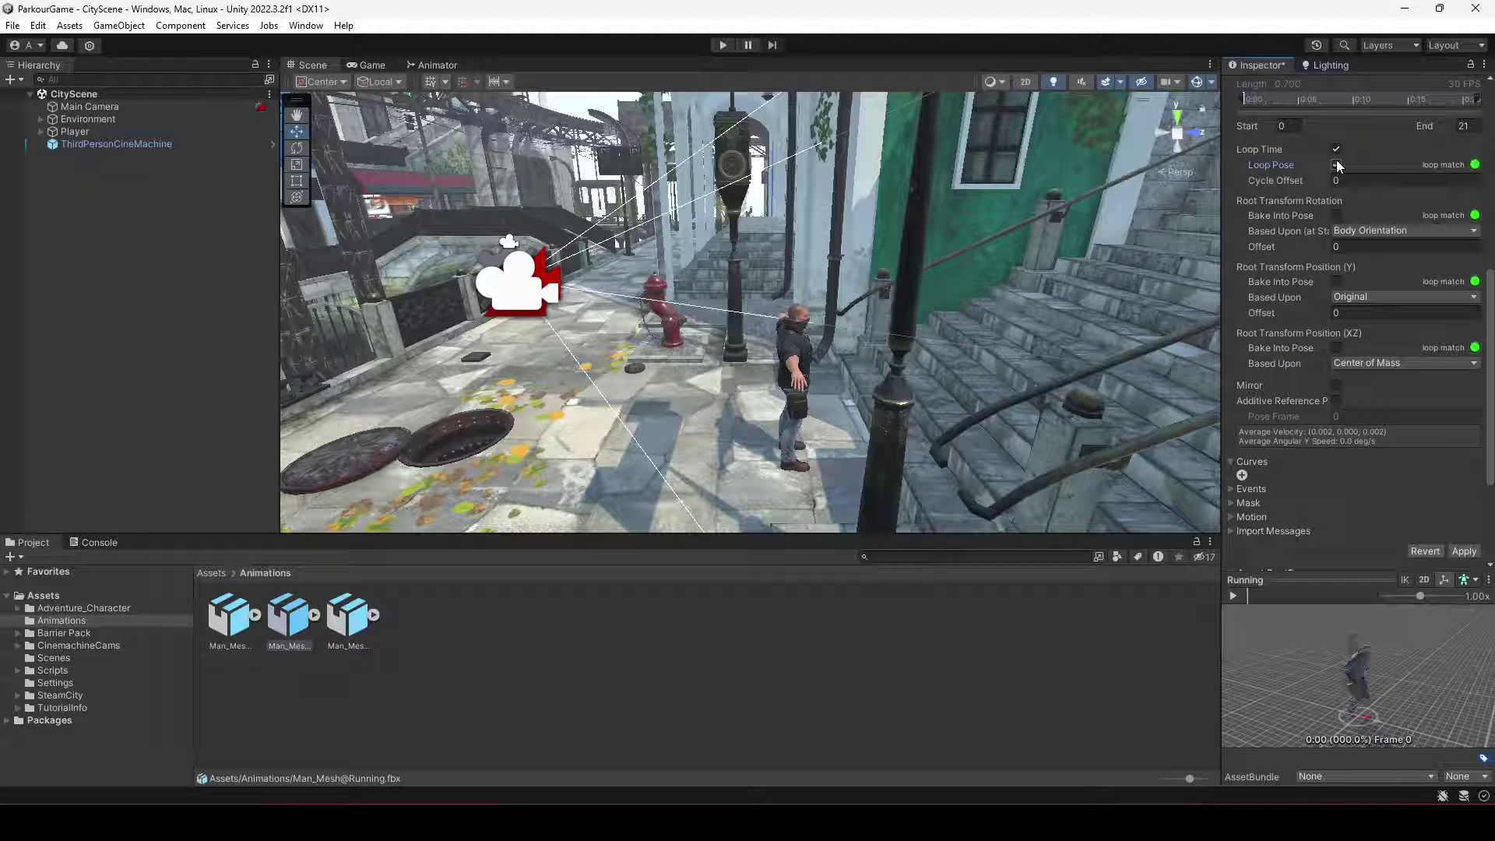
click(1336, 215)
click(1336, 285)
click(1336, 282)
click(1336, 348)
- Base the Running clip's root rotation and XZ position on Original and apply the import changes
click(1363, 231)
click(1367, 232)
click(1372, 232)
click(1377, 248)
click(1386, 363)
click(1378, 378)
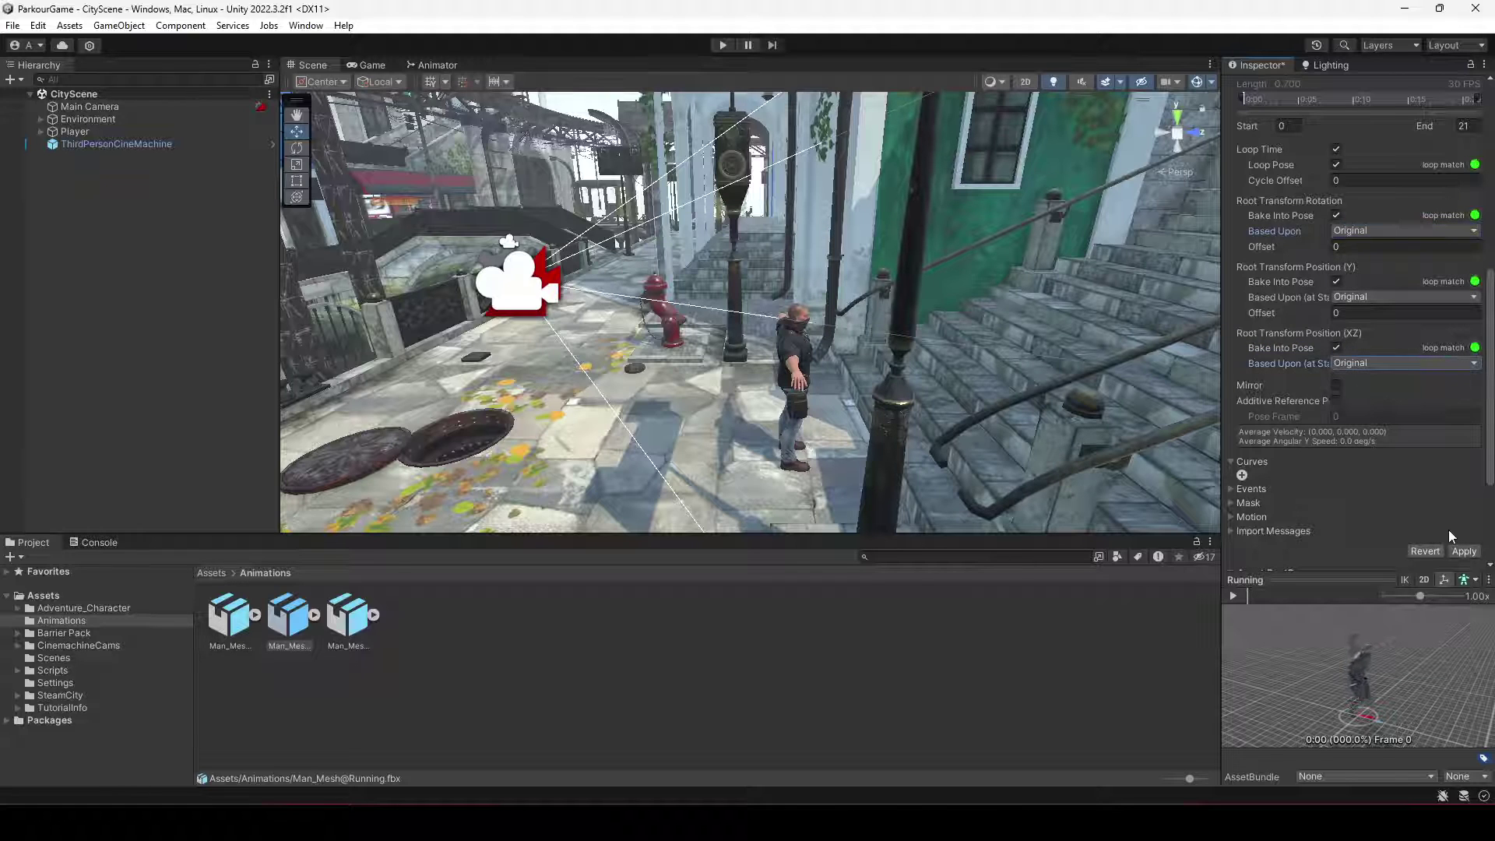
click(1464, 551)
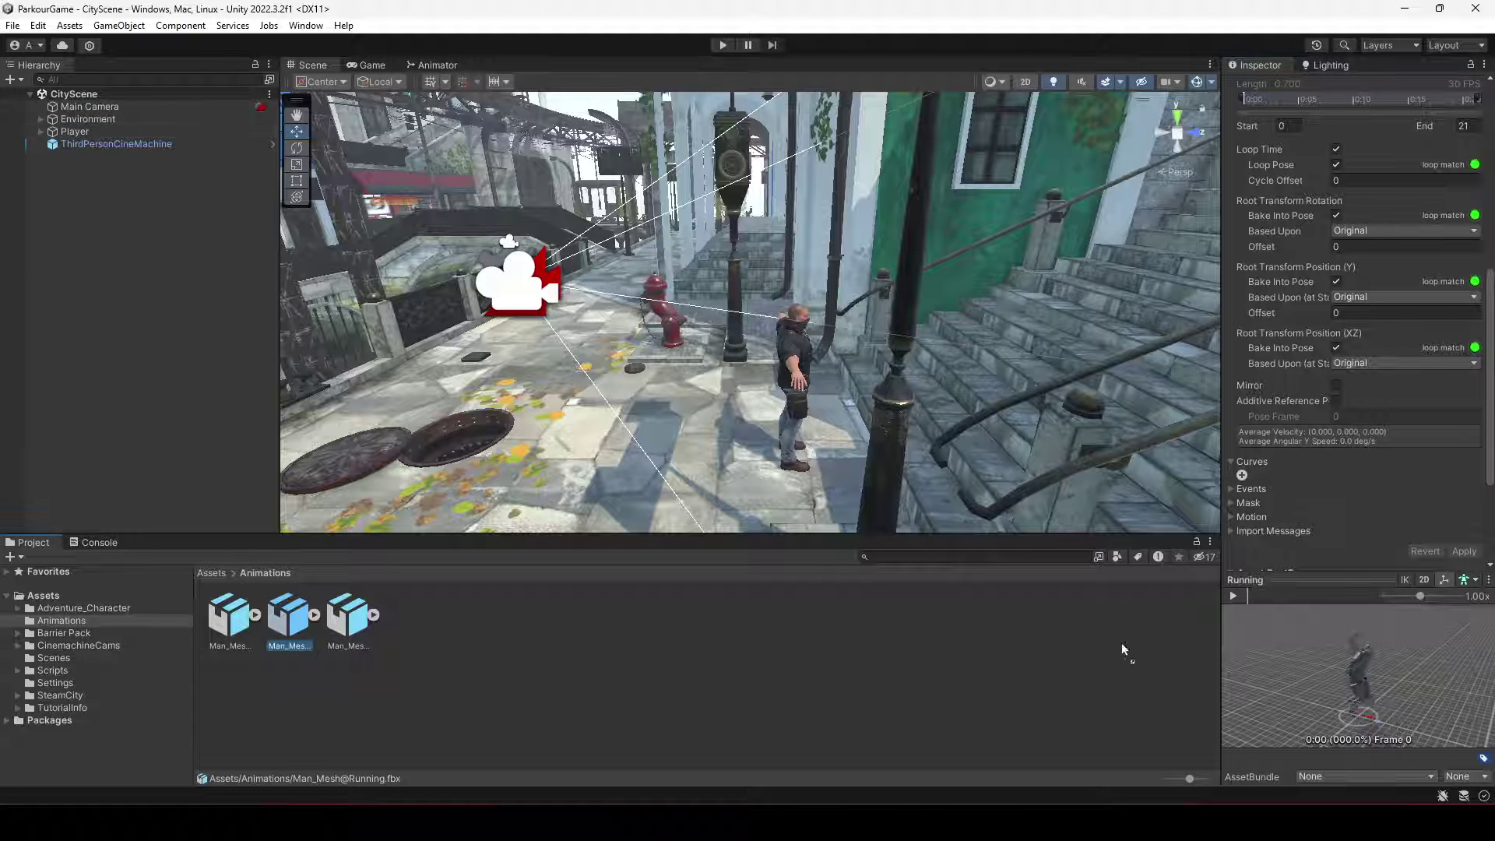
- Enlarge the Running clip's preview and play it to examine the looping motion in place
middle_drag(1354, 672, 1350, 663)
scroll(1391, 622, up, 5)
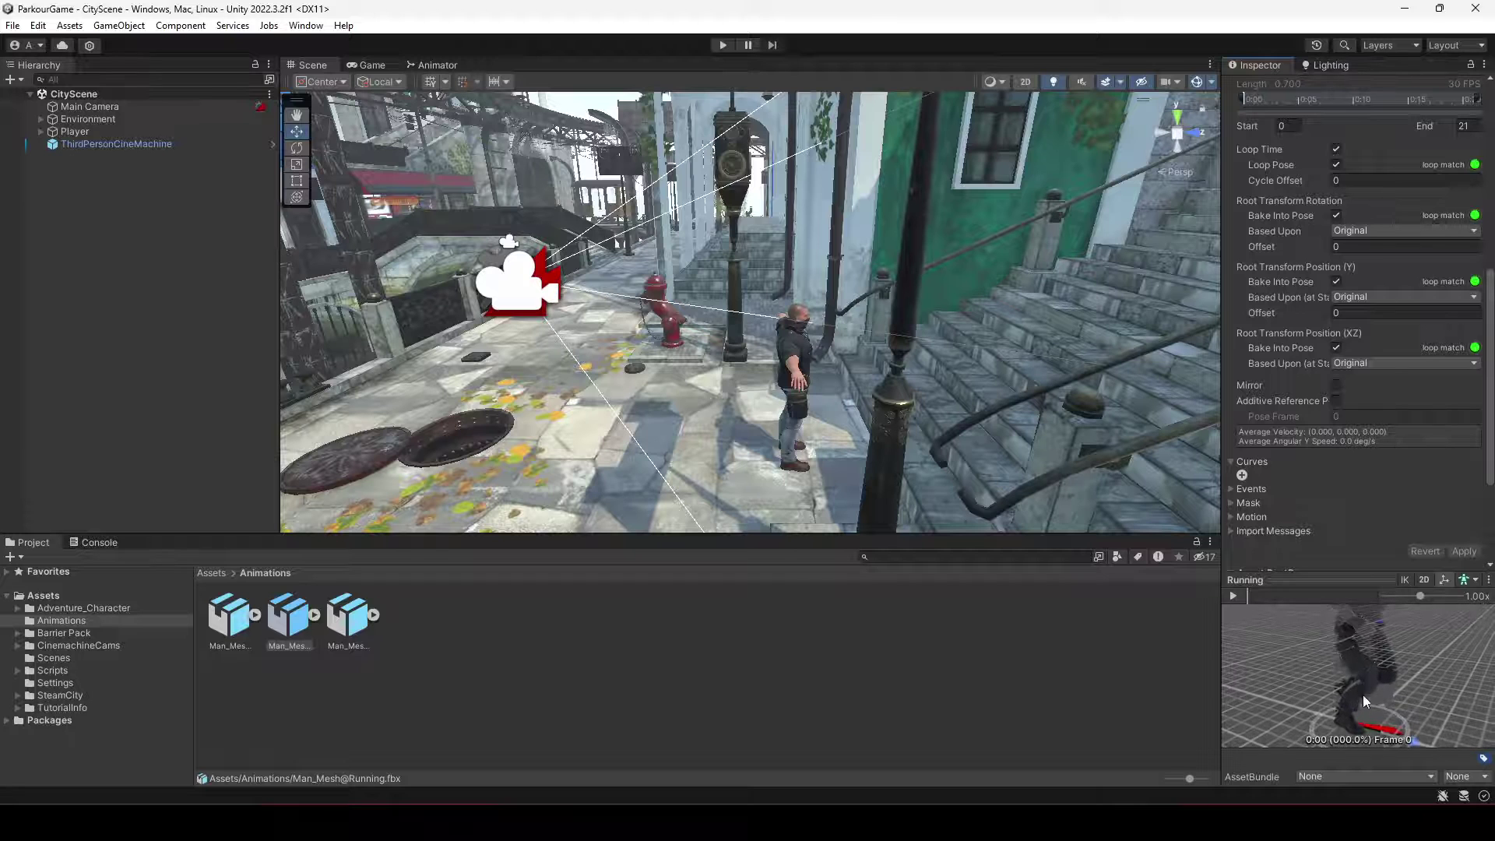
scroll(1363, 694, down, 5)
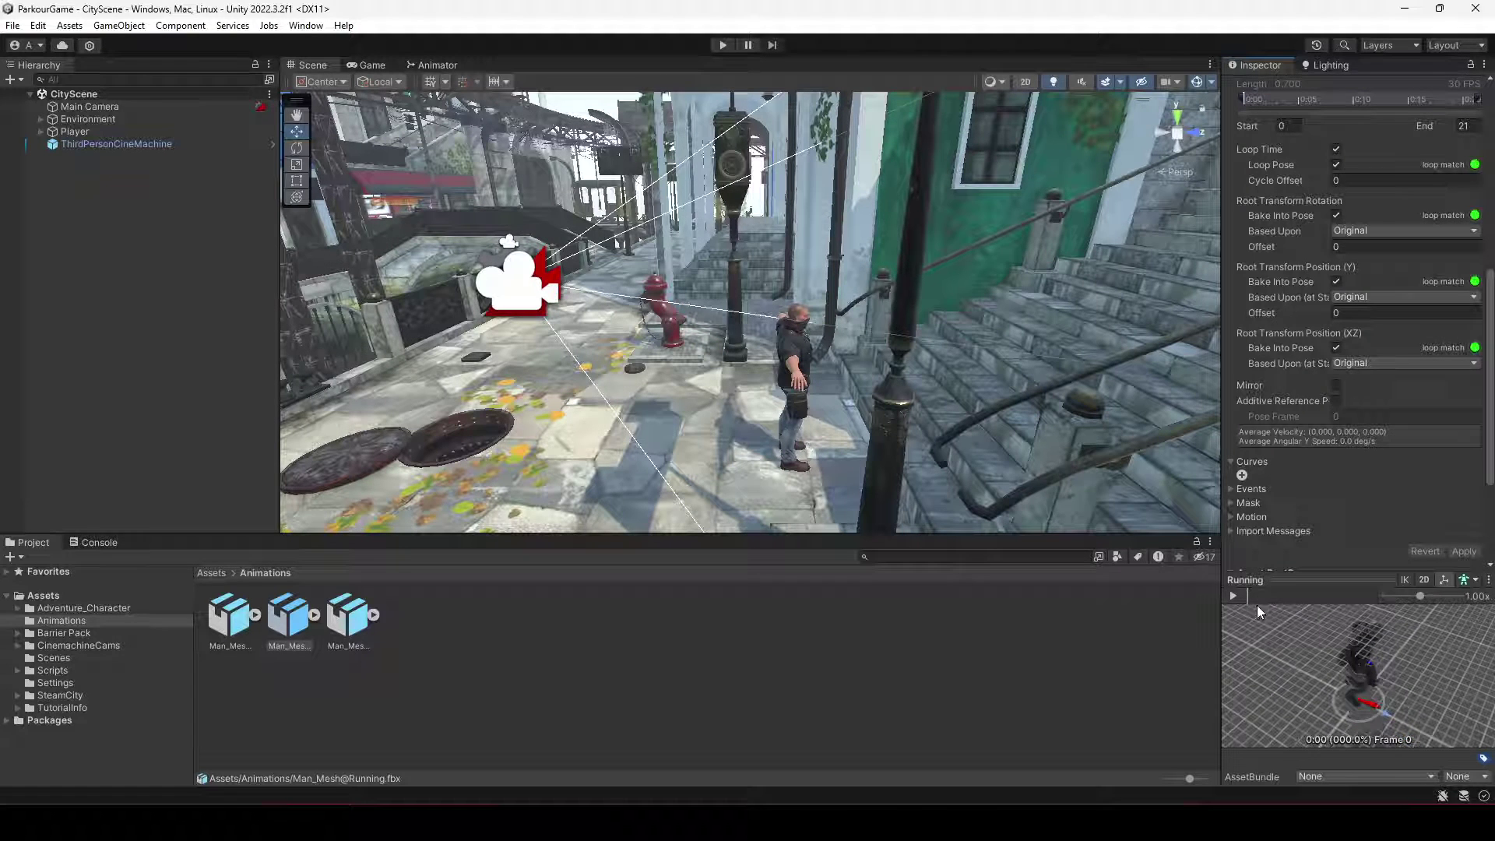
click(1239, 588)
drag(1307, 773, 1278, 527)
click(1234, 543)
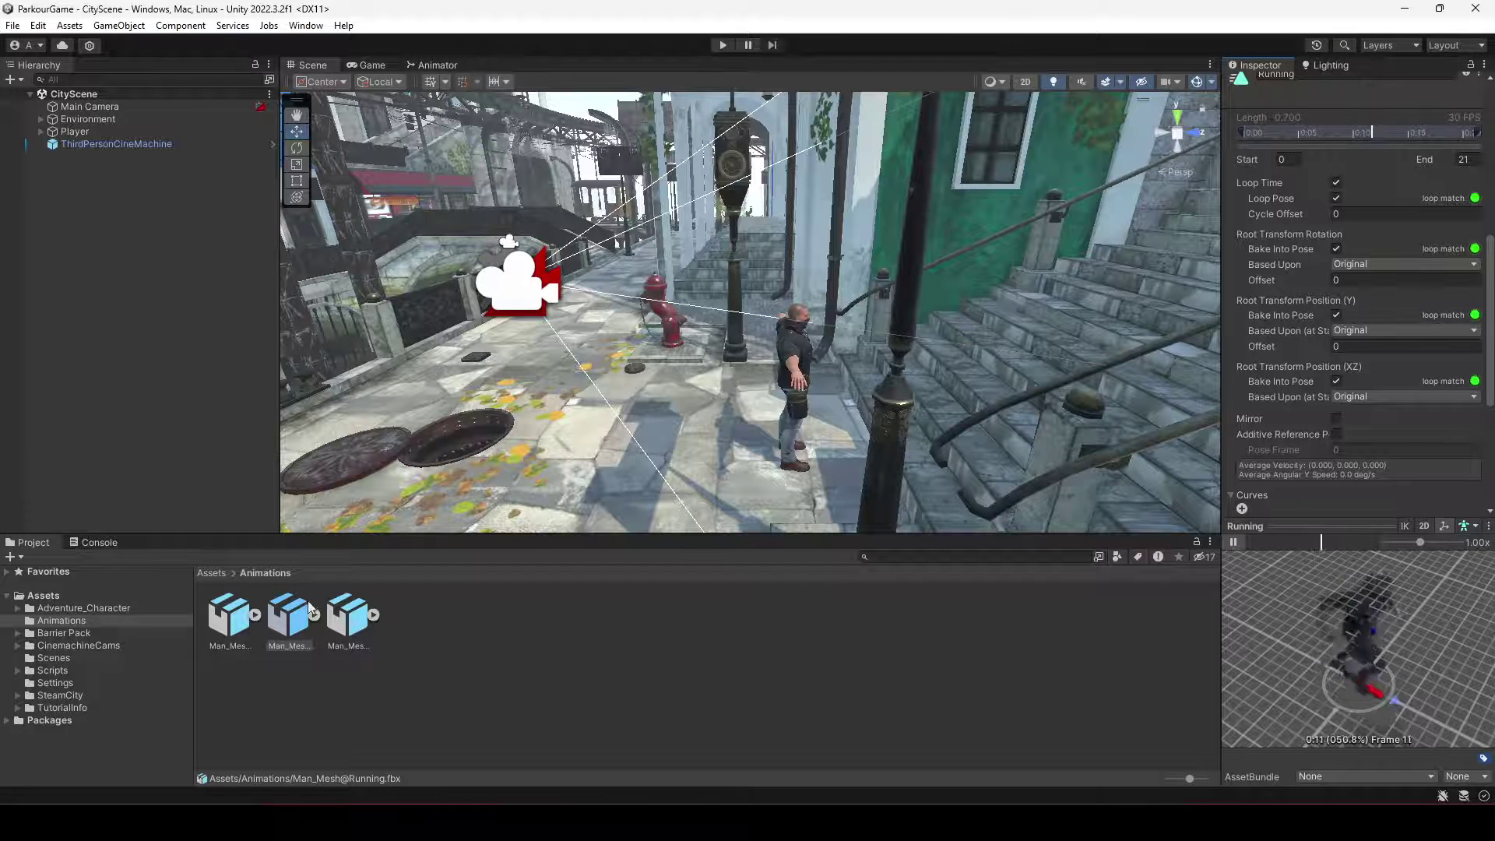
scroll(1463, 488, down, 3)
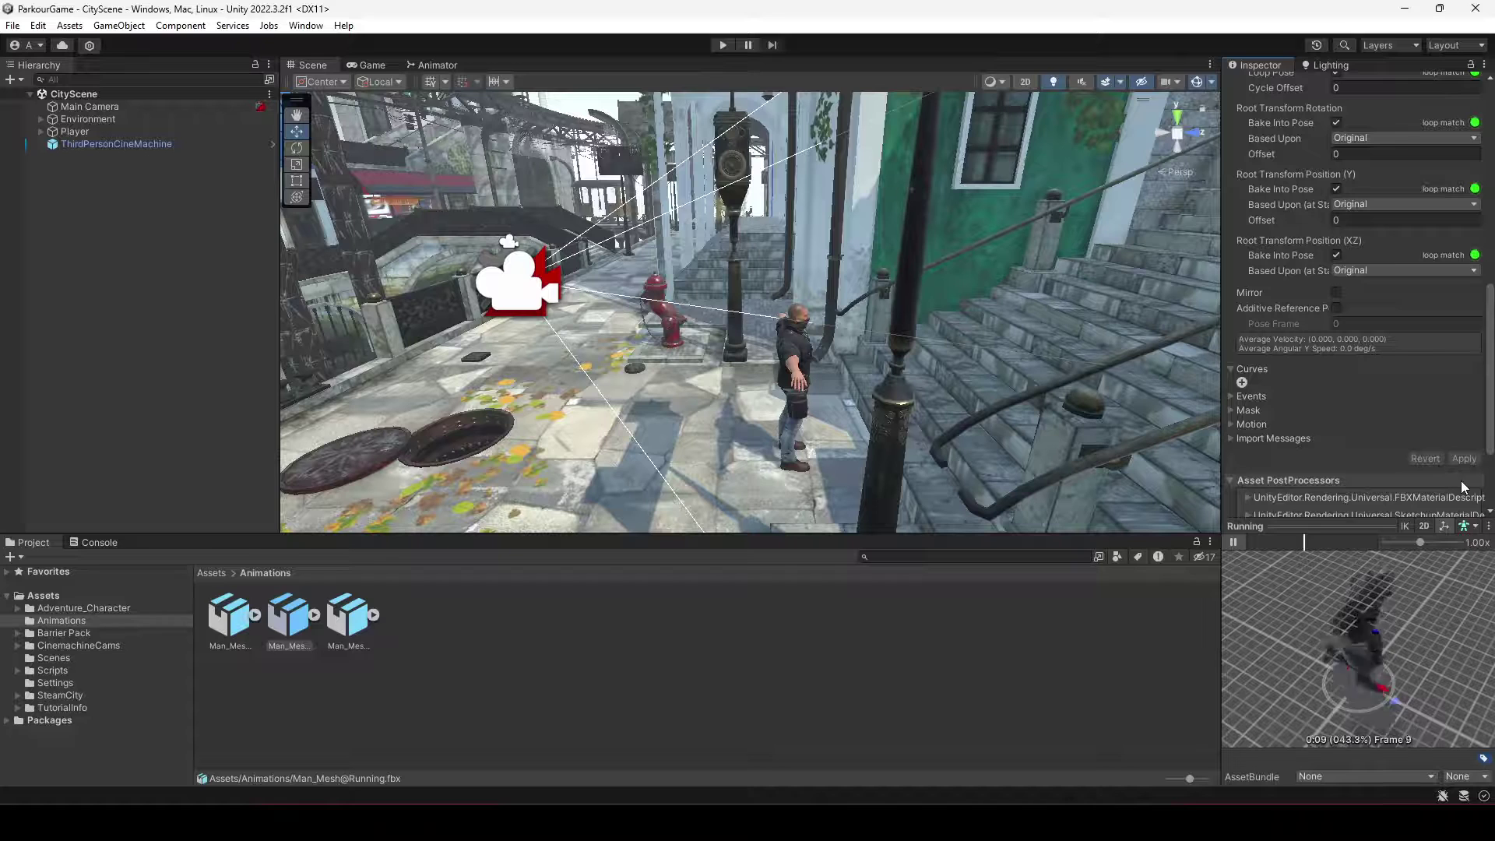
- Enable Loop Time and Loop Pose for the Walking clip and bake its root rotation, Y and XZ positions into the pose
click(348, 617)
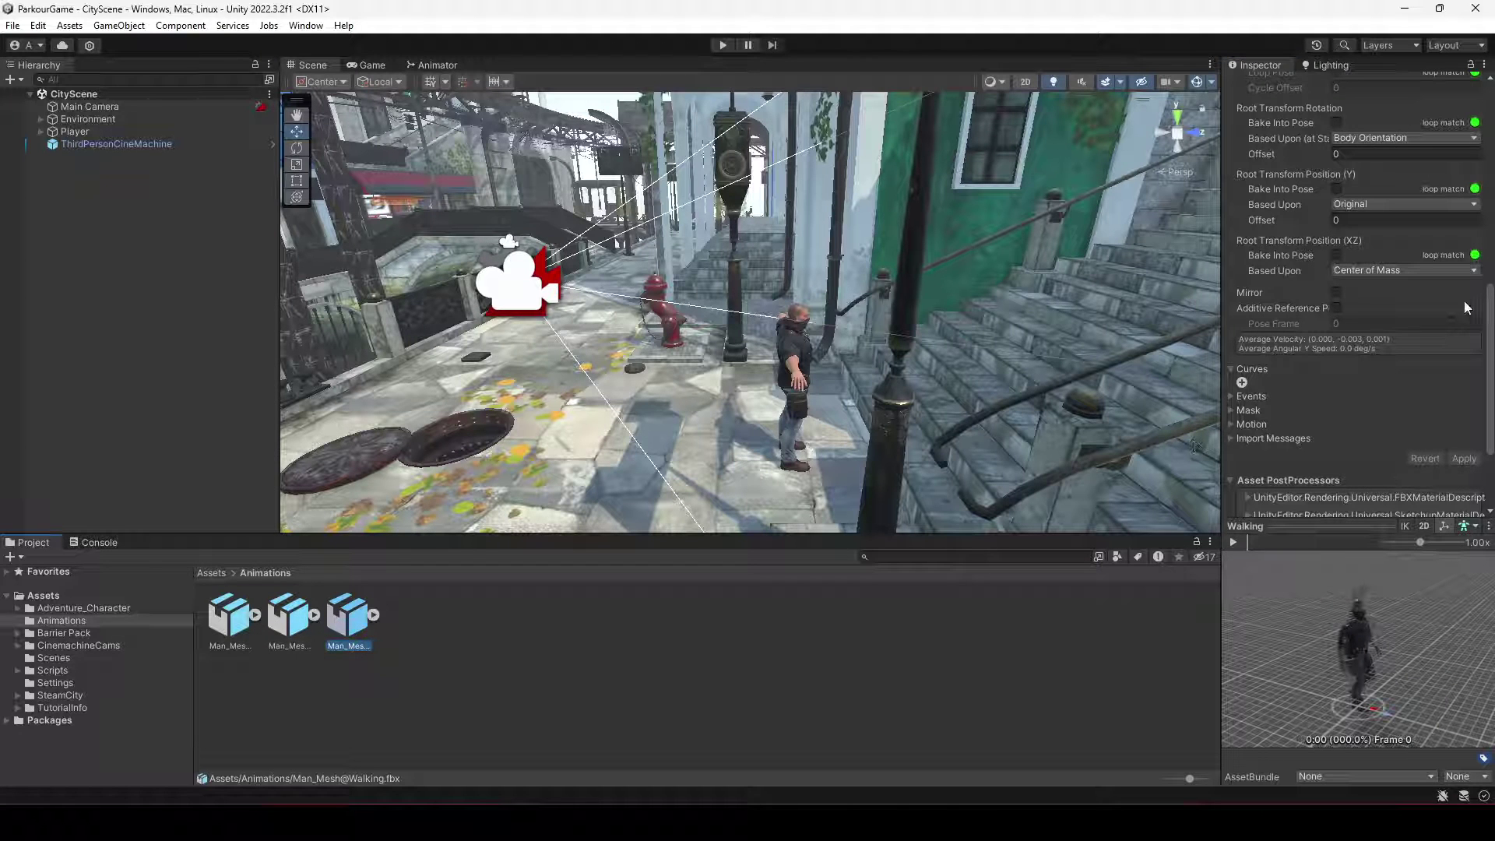
scroll(1468, 307, up, 2)
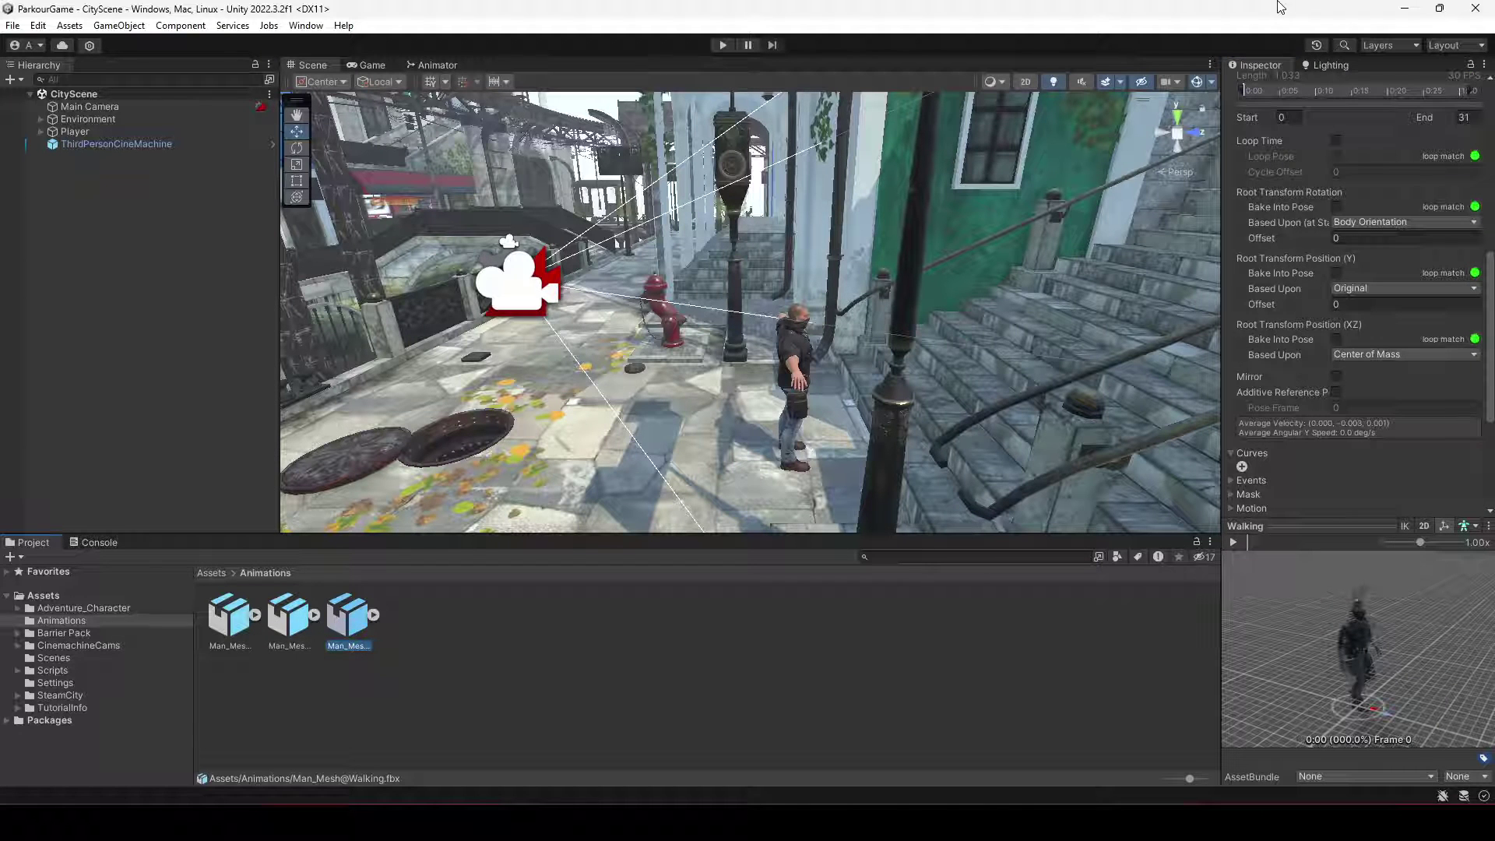
click(1336, 142)
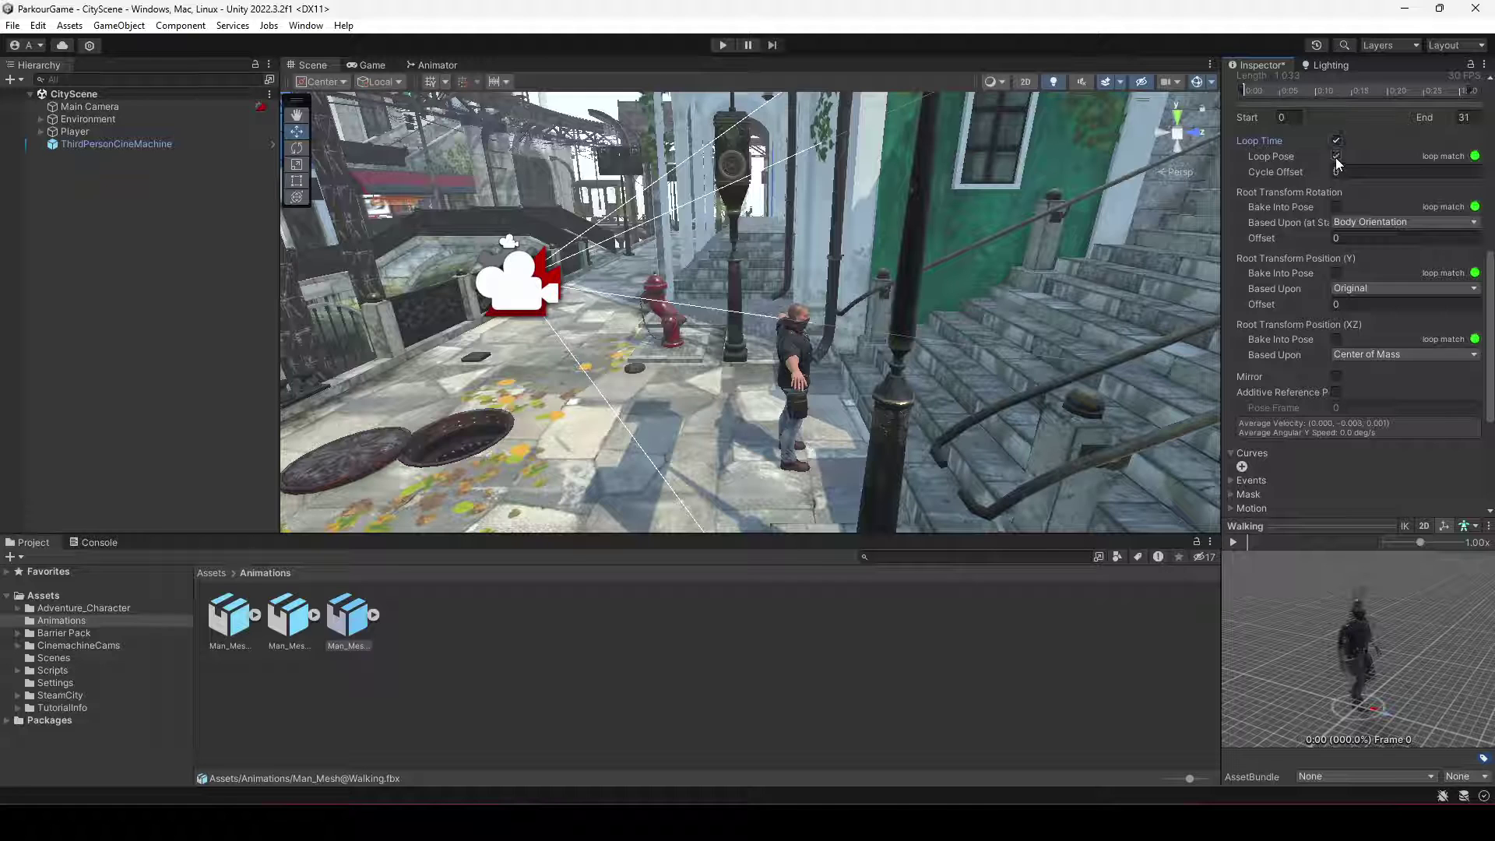
click(1336, 206)
click(1337, 273)
click(1336, 339)
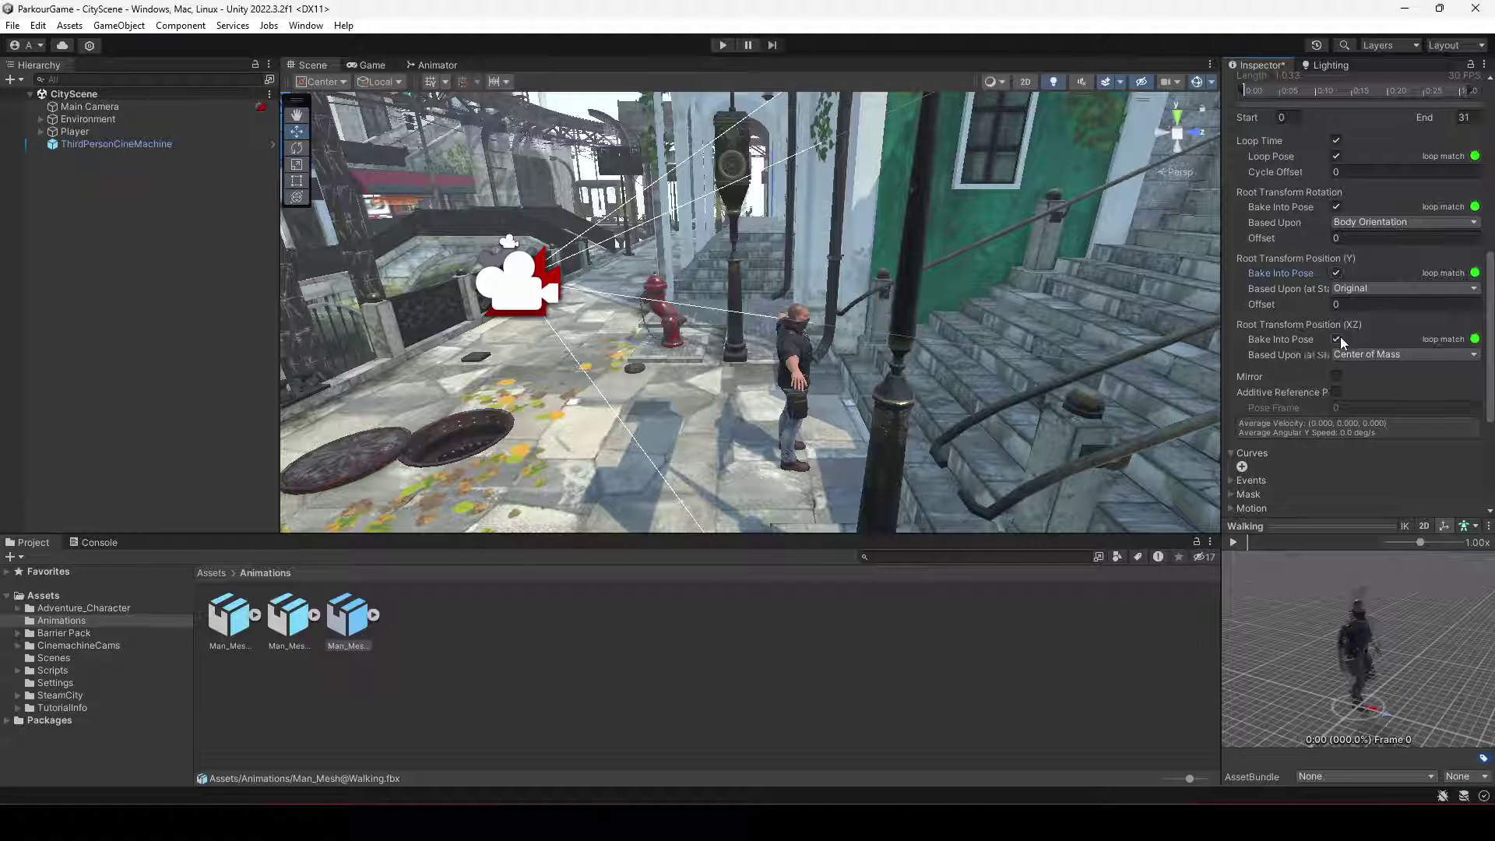
- Base the Walking clip's root rotation and XZ position on Original and apply the import changes
click(1363, 224)
click(1362, 236)
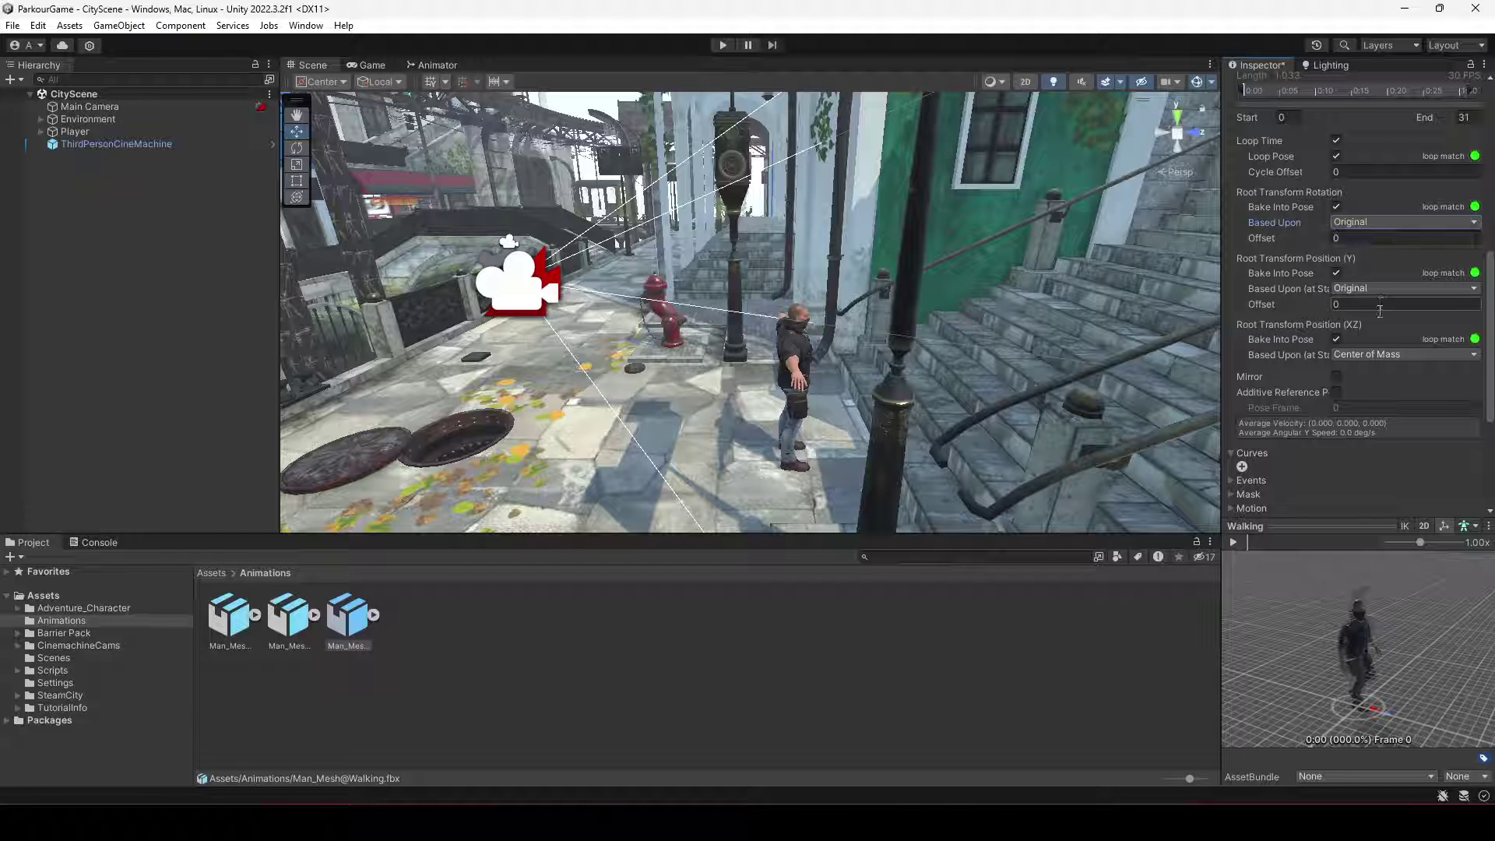
click(1379, 353)
click(1375, 369)
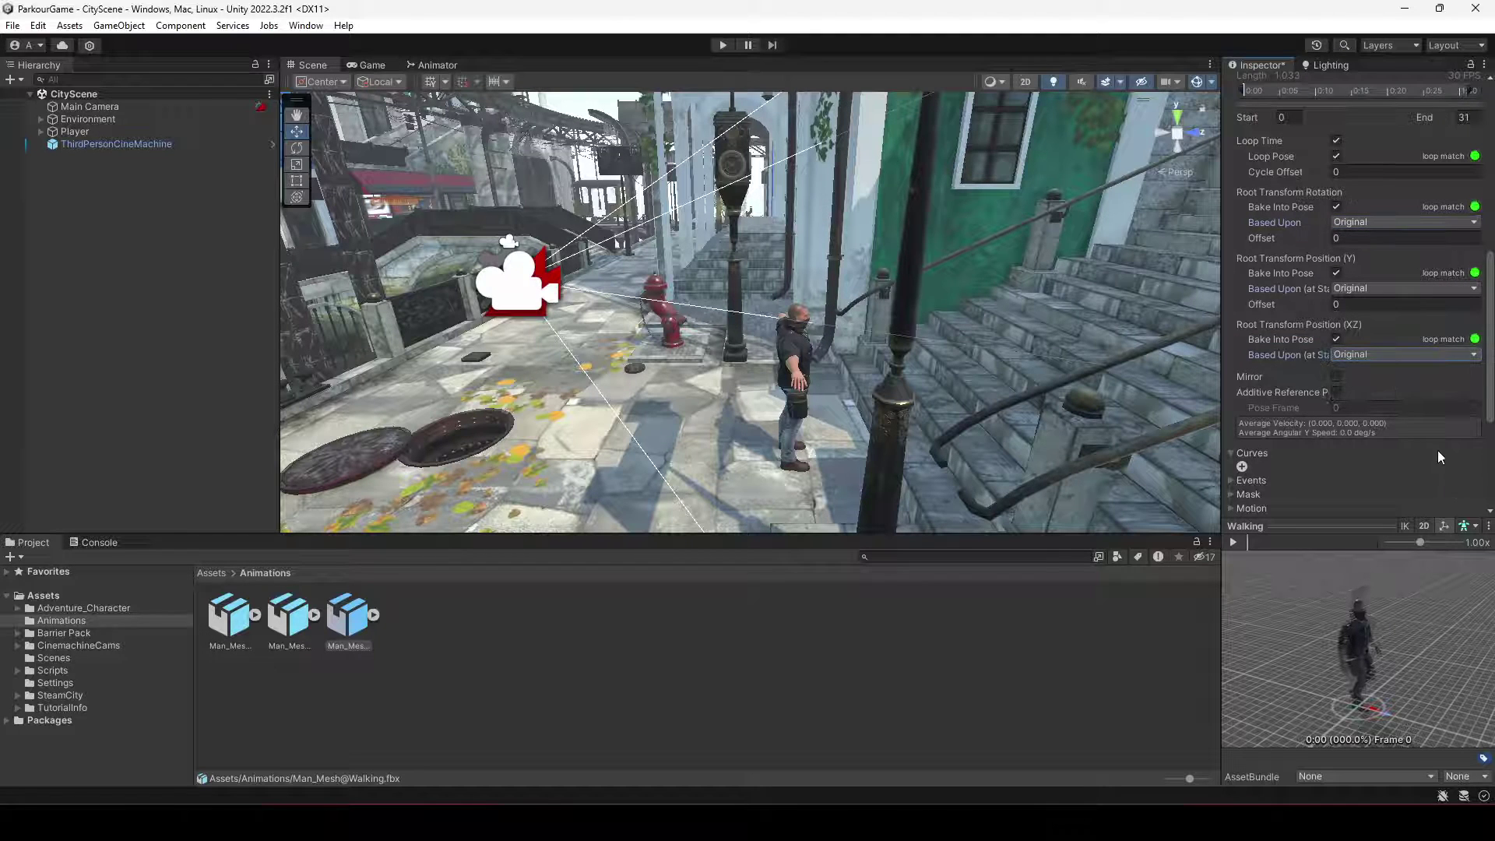
scroll(1437, 450, down, 3)
click(1464, 417)
- Play the Walking clip in the preview and recheck the import settings of the Idle and Running files
click(1233, 543)
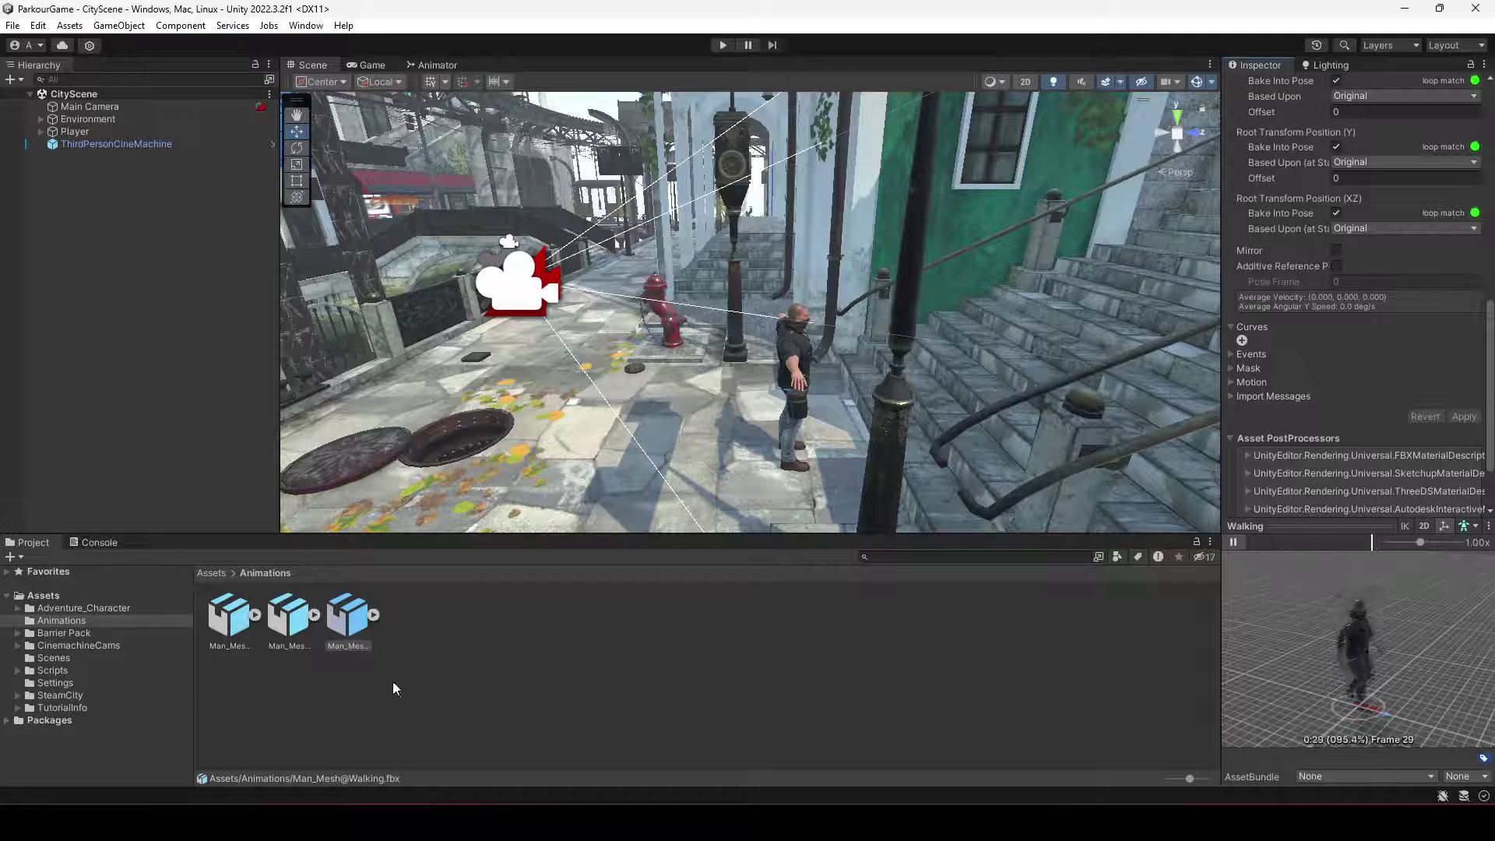
click(228, 617)
click(288, 617)
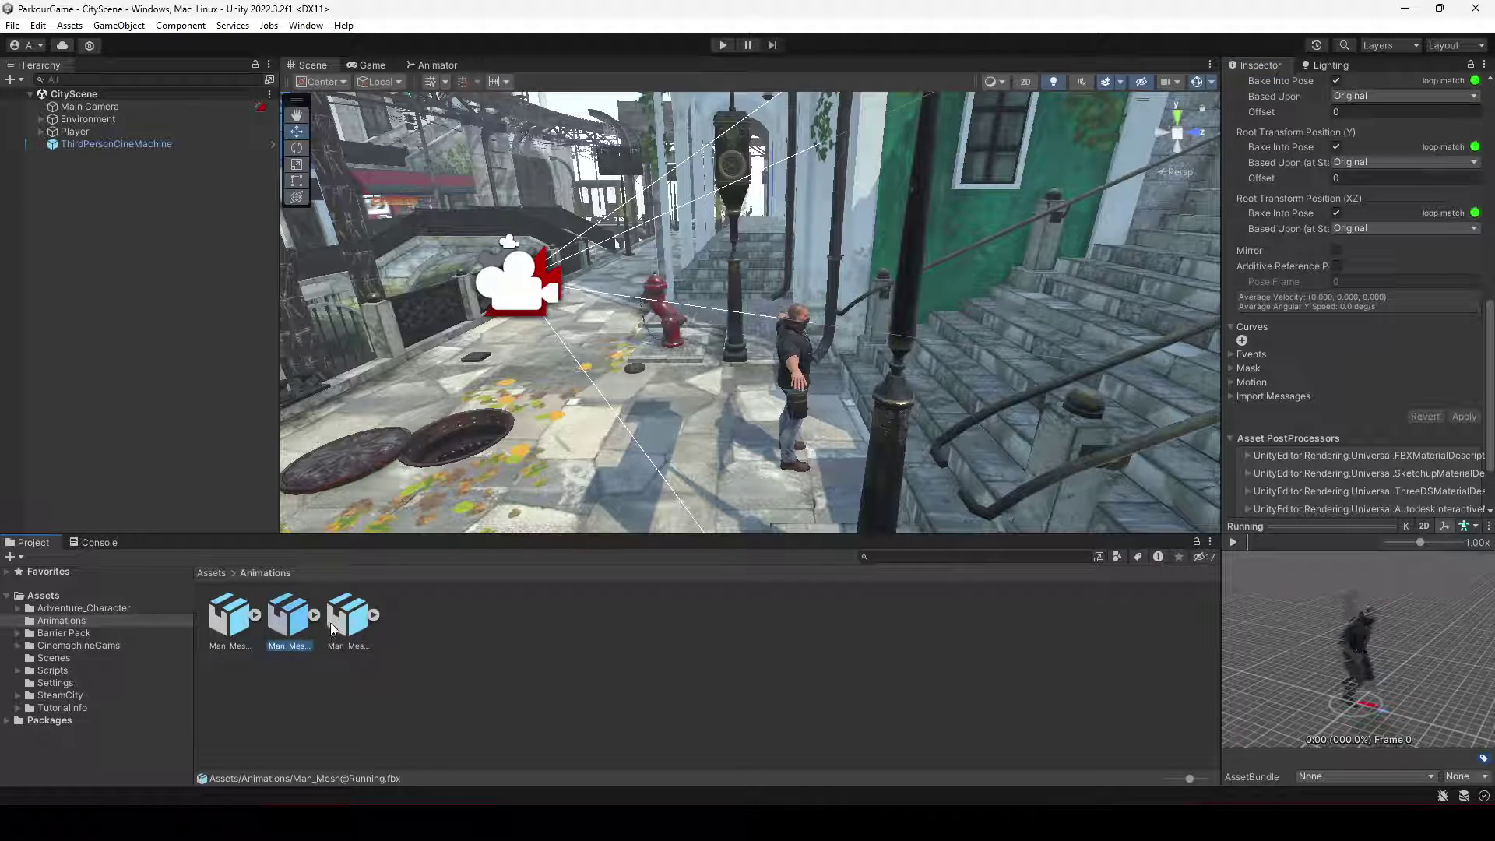